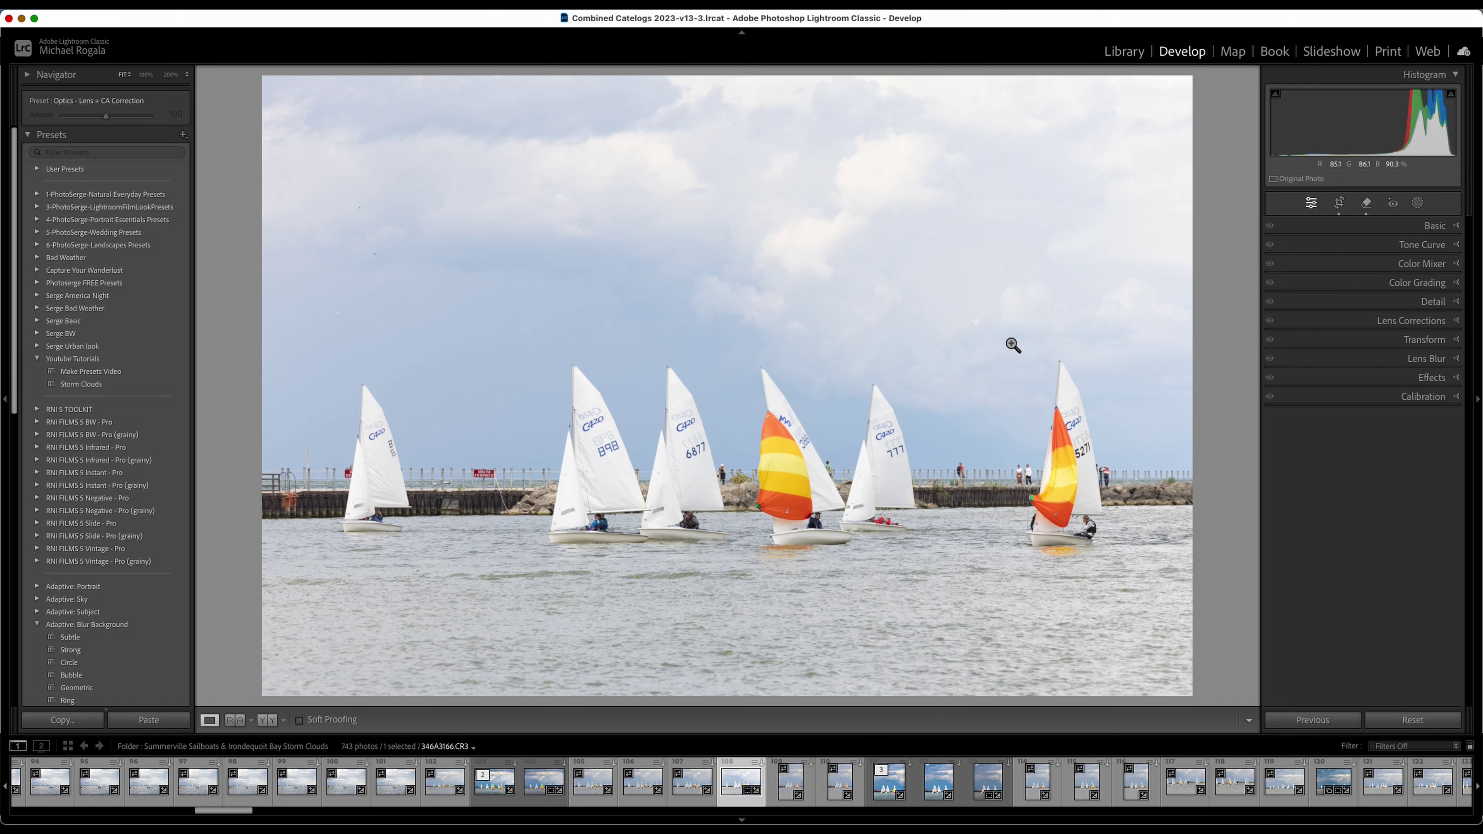
Show the Basic panel and apply the Adobe Neutral profile.
key("super+1")
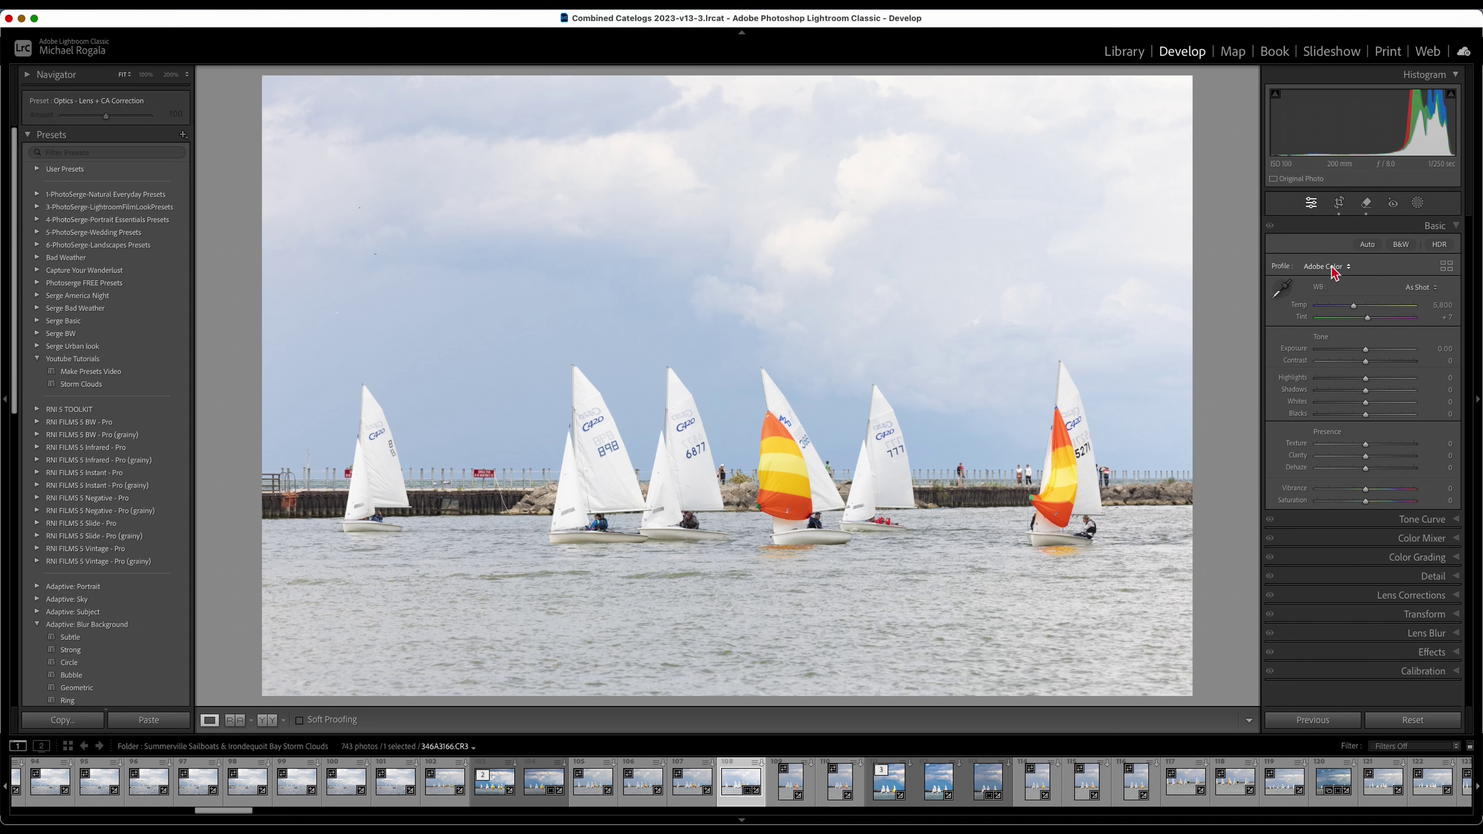
left_click(1334, 268)
left_click(1335, 267)
left_click(1336, 267)
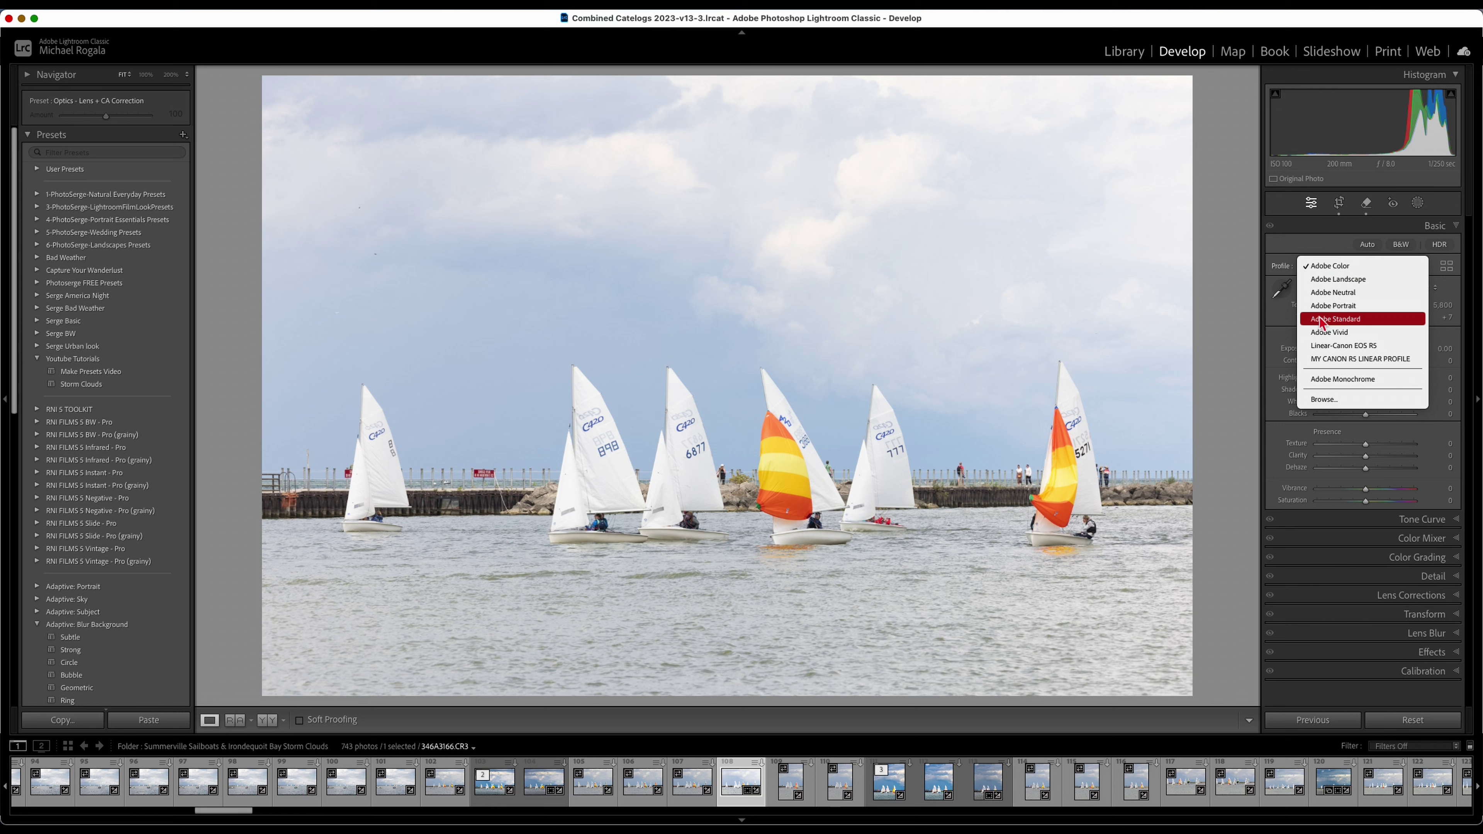
left_click(1344, 293)
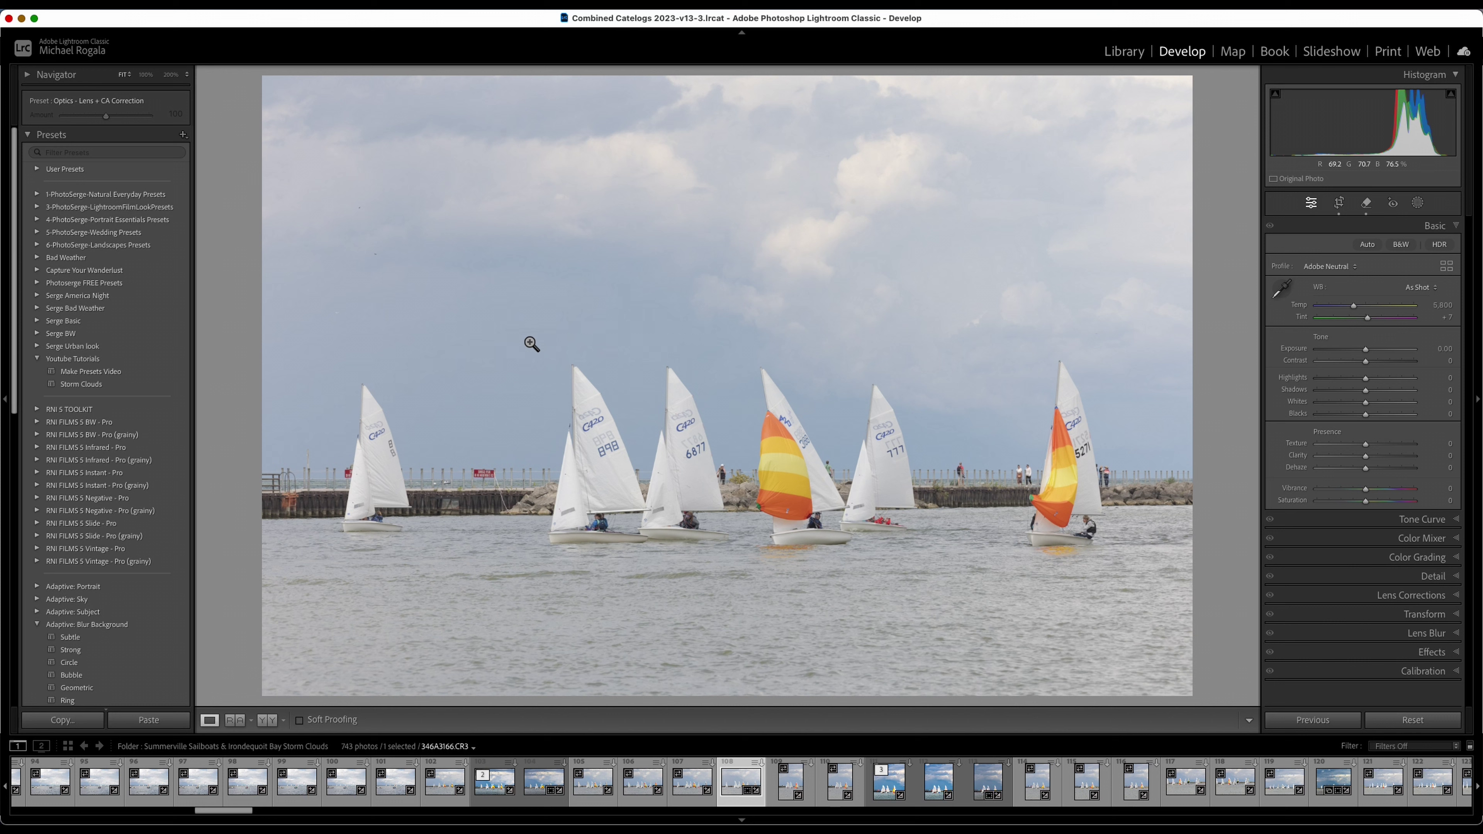
Try the Adobe Landscape, Standard and Color profiles, then return to Adobe Neutral.
left_click(1347, 268)
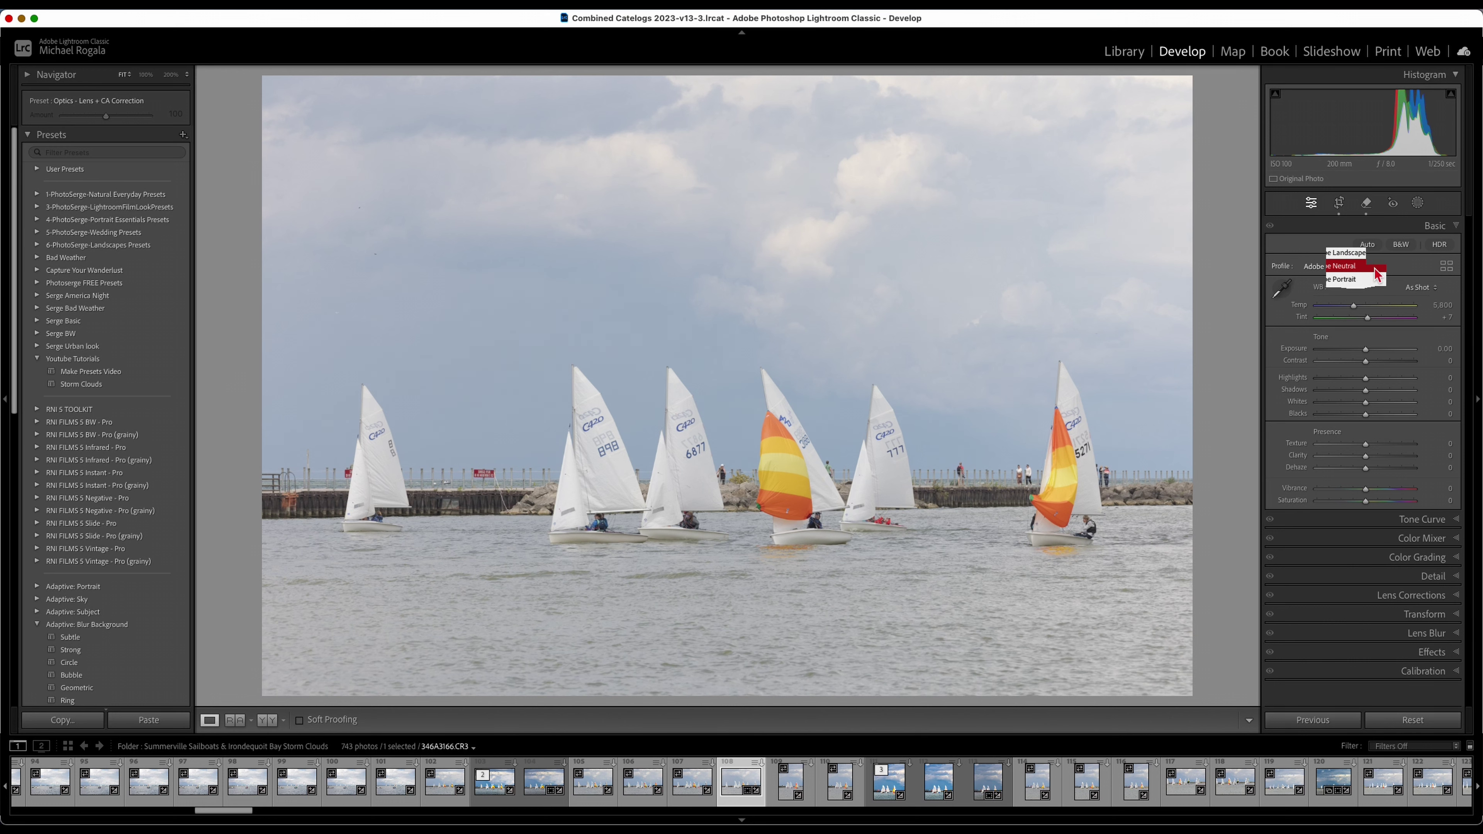
left_click(1346, 253)
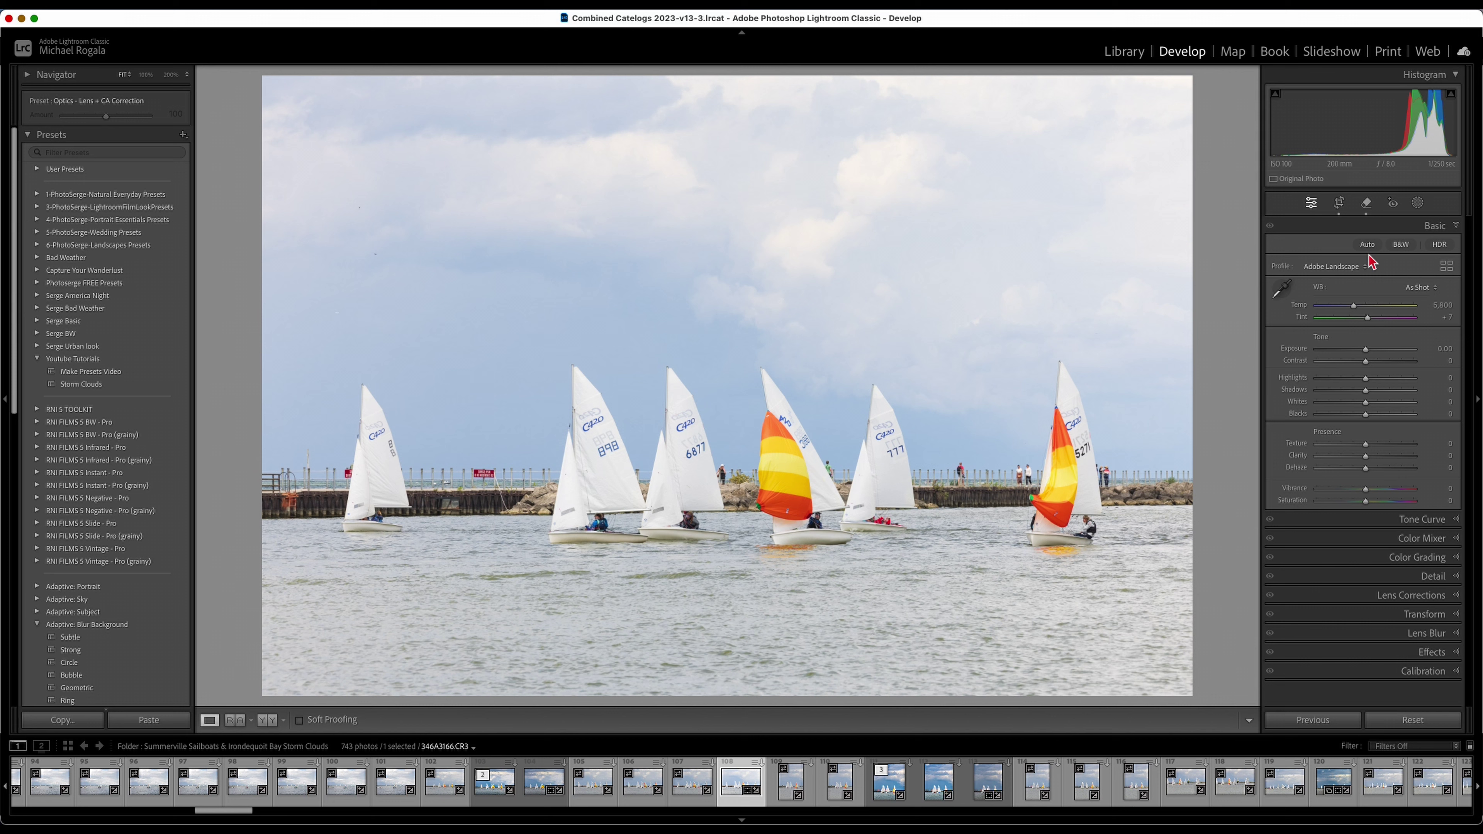
left_click(1341, 268)
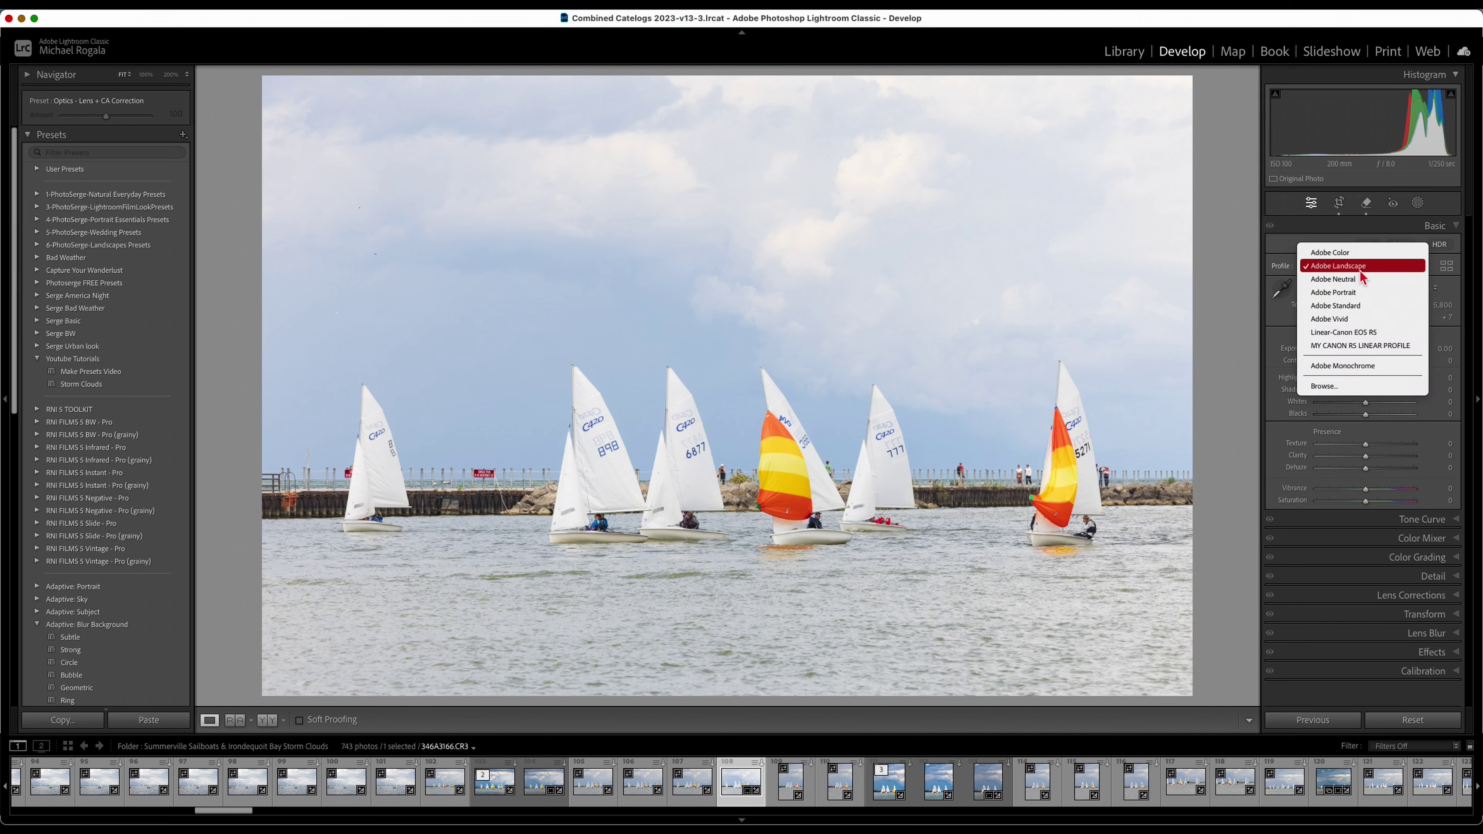
left_click(1341, 310)
left_click(1337, 267)
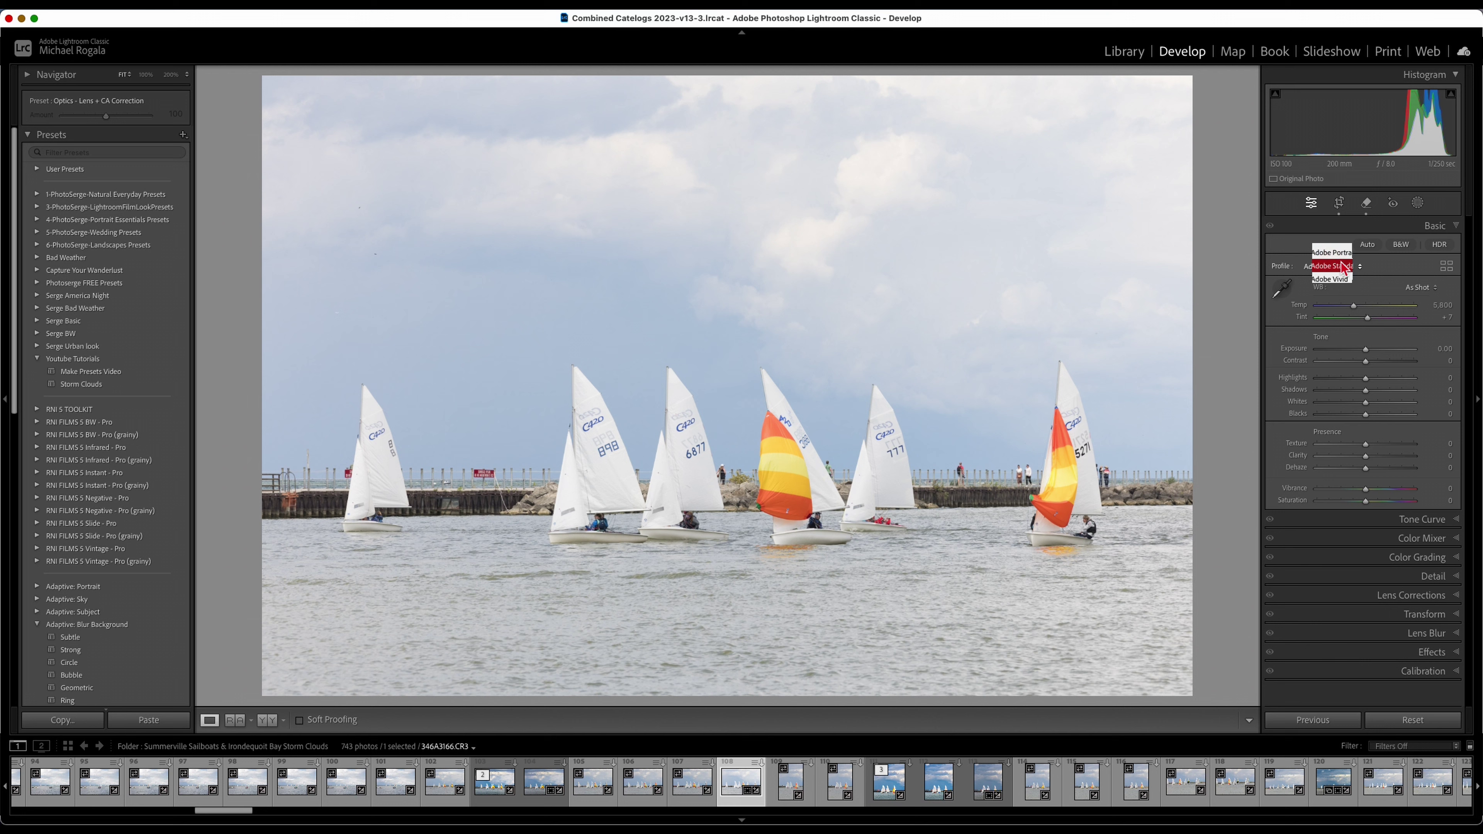
left_click(1346, 213)
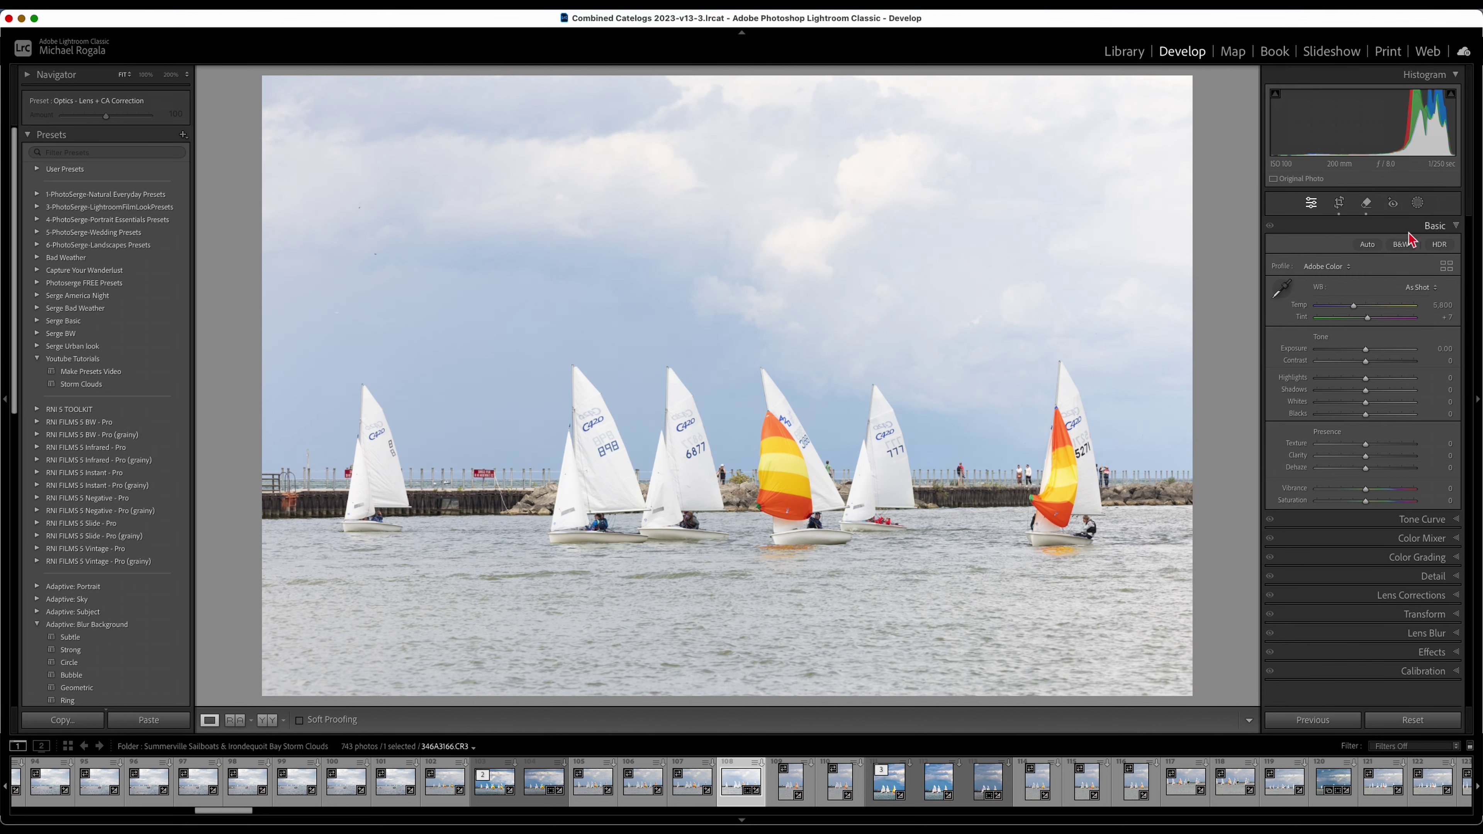
left_click(1340, 270)
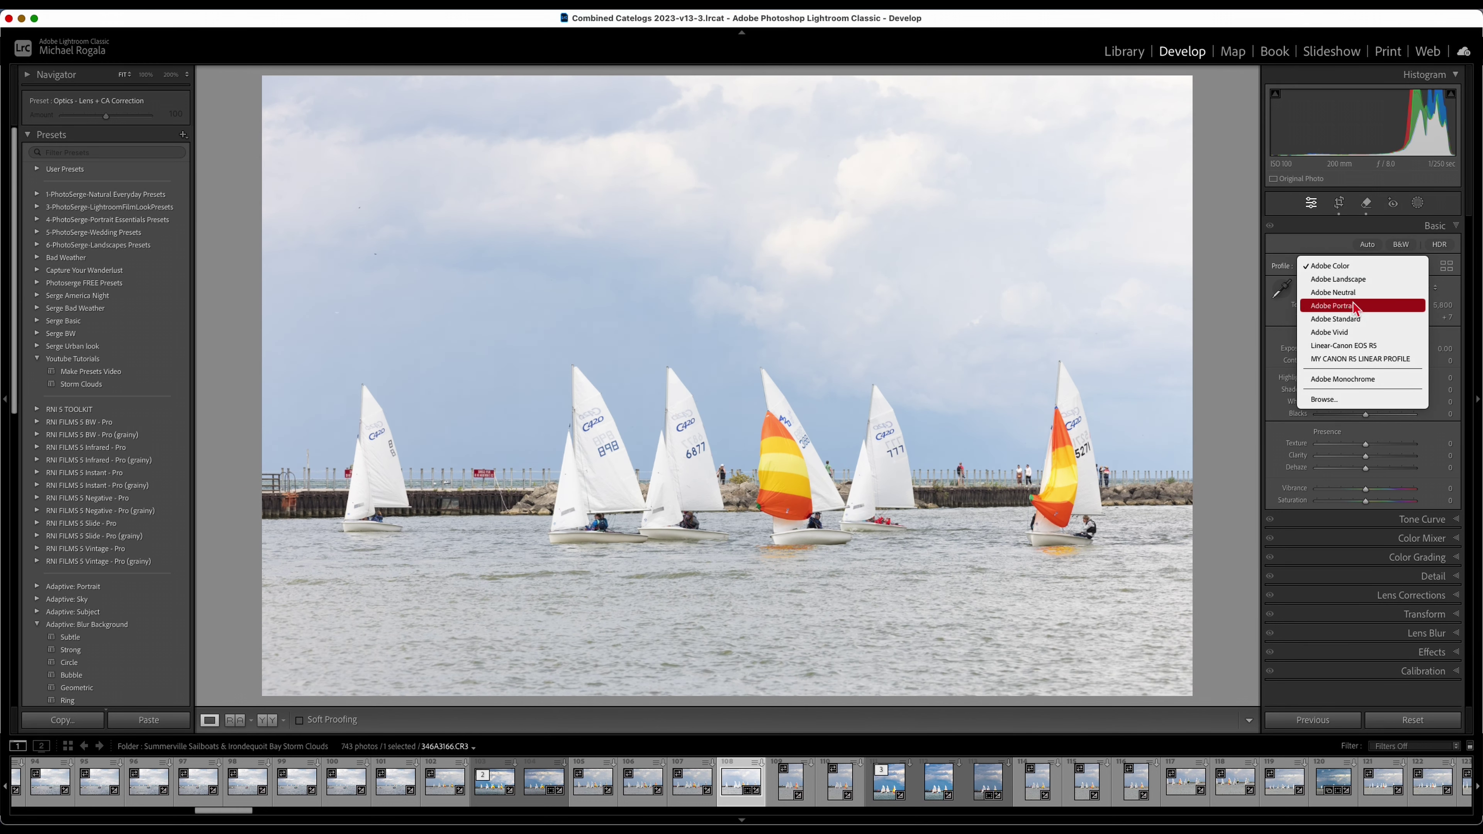
left_click(1338, 293)
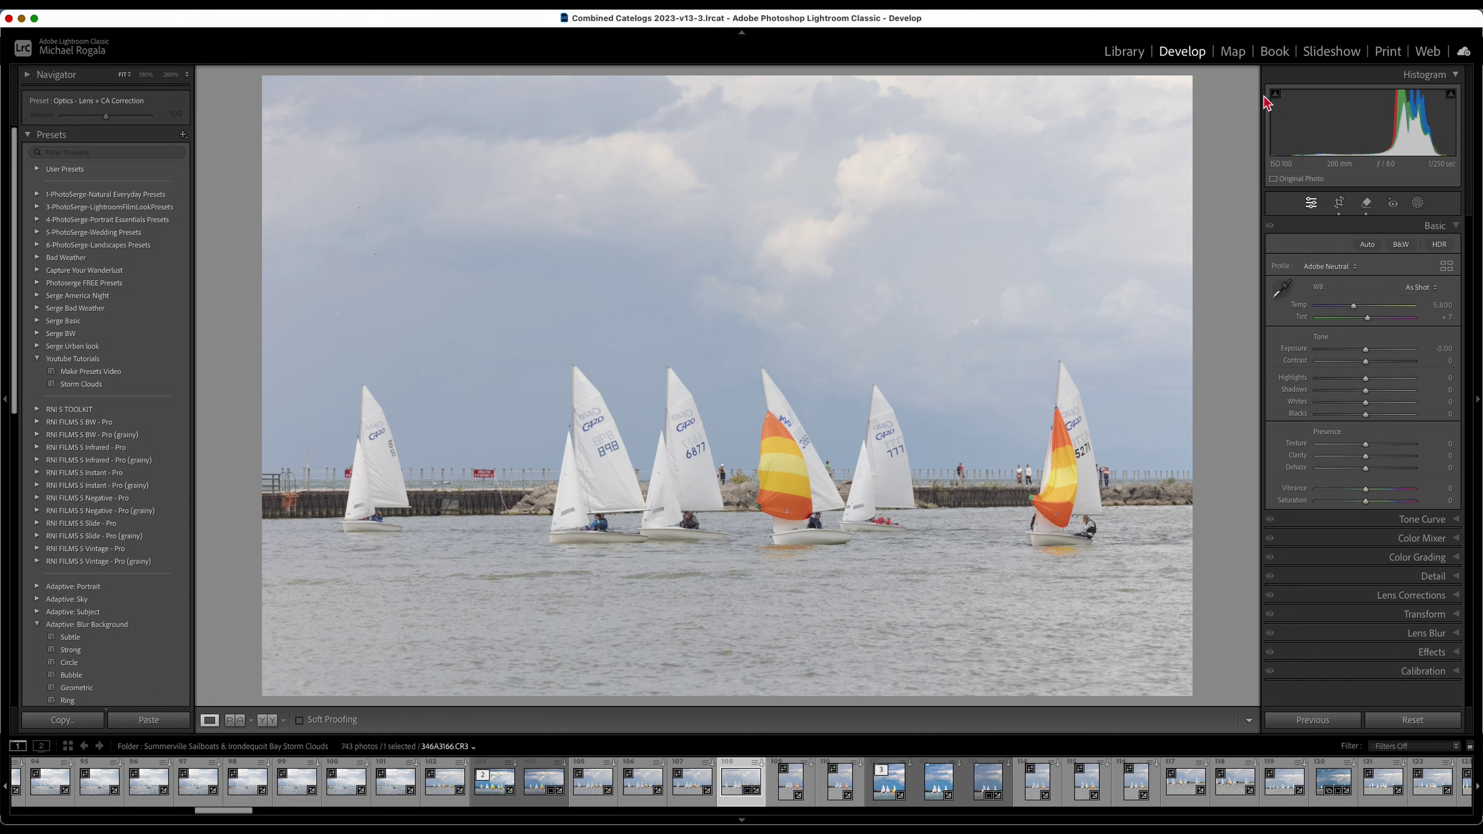
Turn on shadow and highlight clipping warnings and raise Exposure to +0.55.
left_click(1276, 95)
left_click(1450, 95)
left_click(1366, 351)
left_click_drag(1365, 352, 1371, 354)
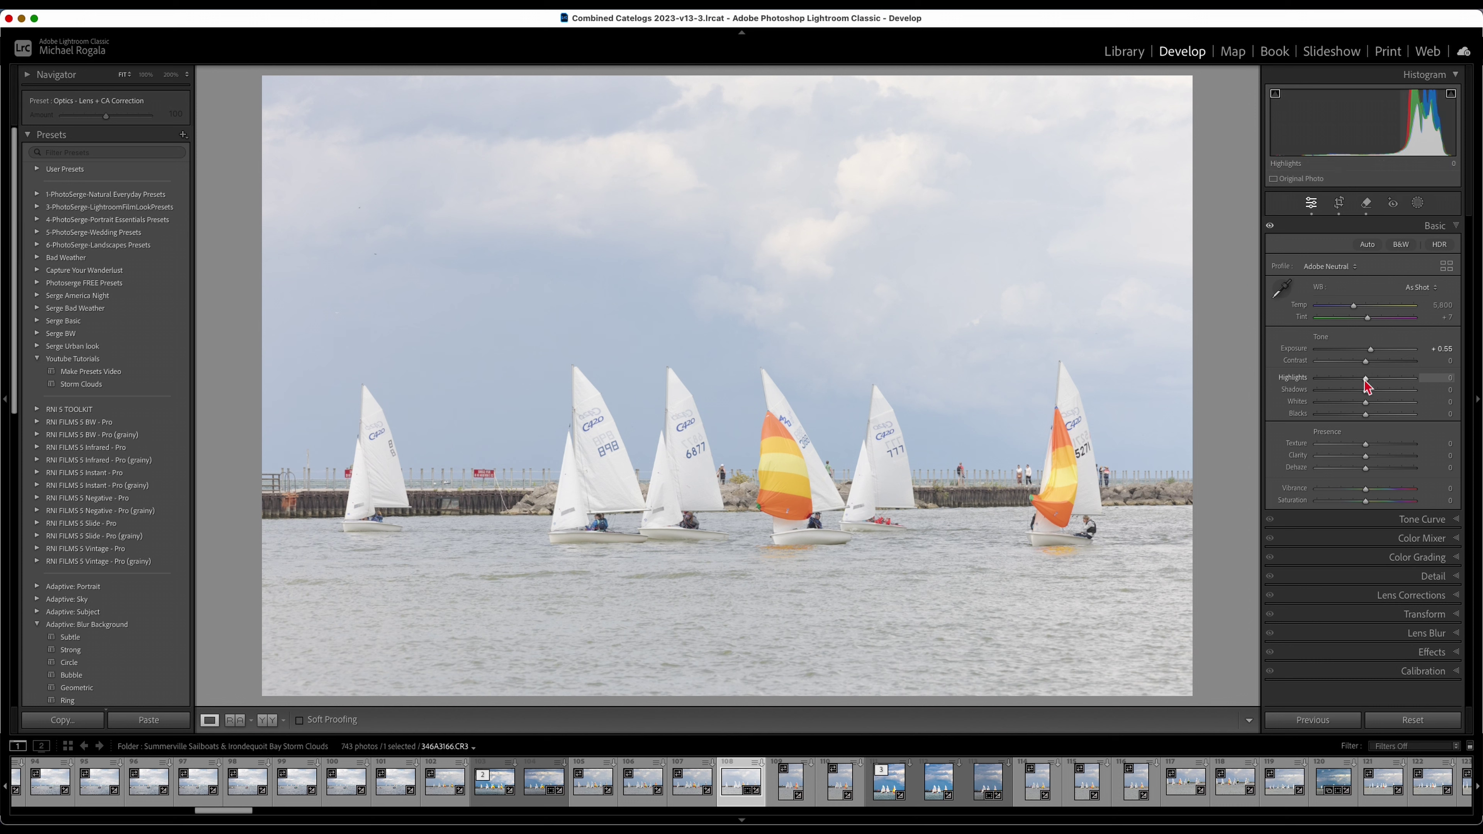
Set Highlights −100, Shadows −37, Whites +29, Blacks −28, and compare with the original.
left_click_drag(1365, 379, 1351, 415)
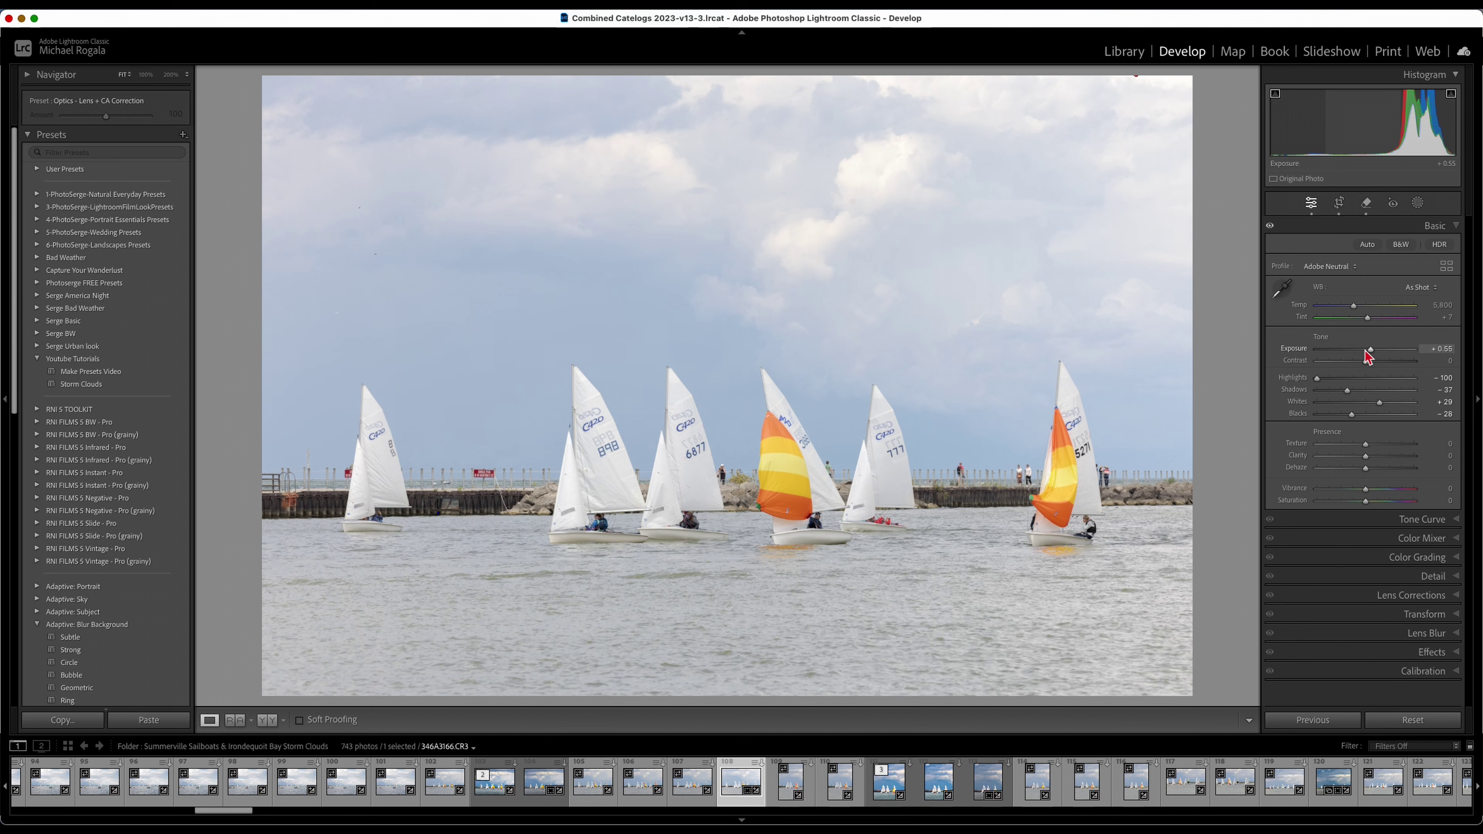
key("backslash")
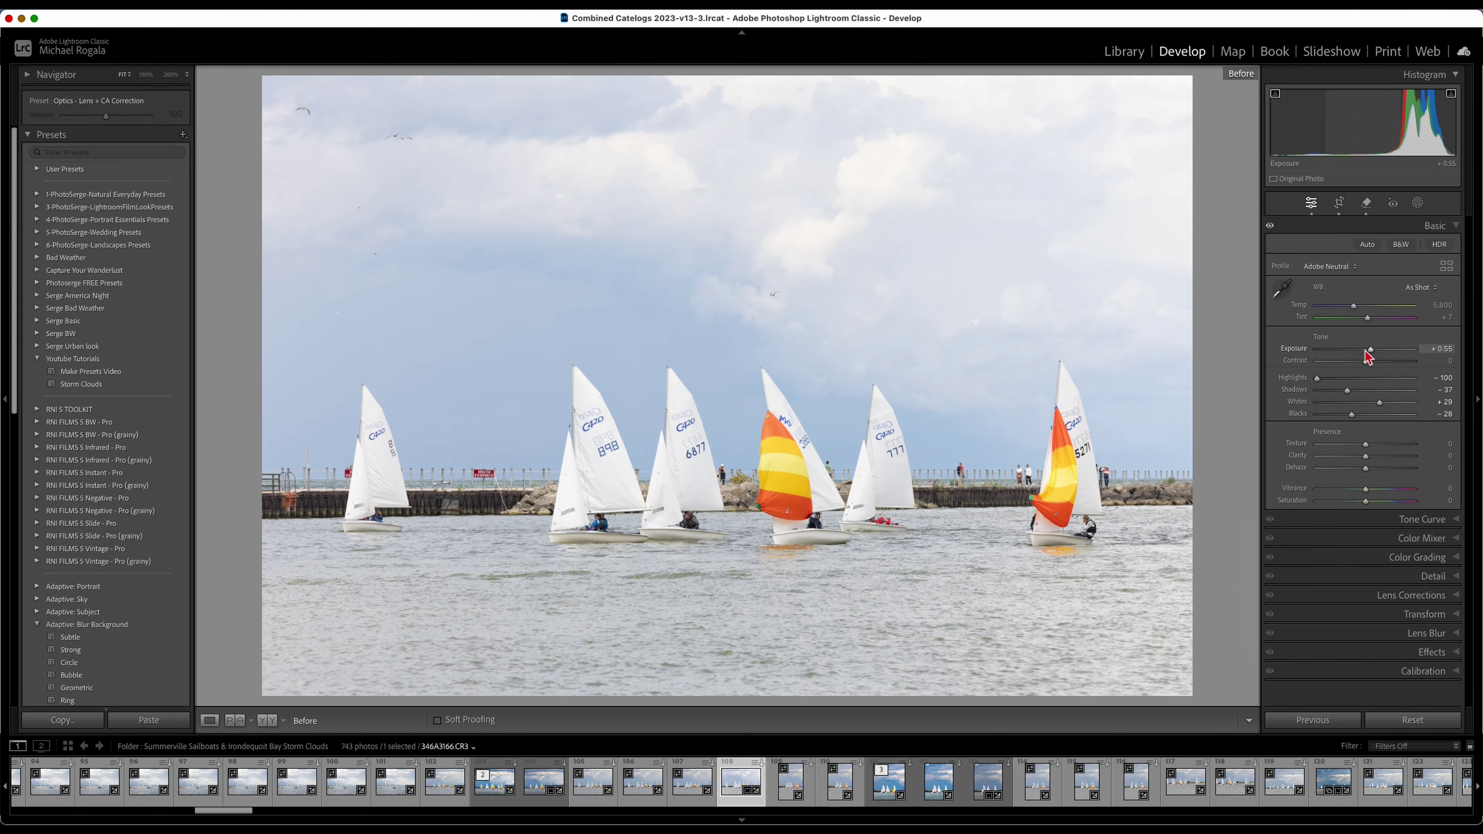
key("backslash")
key("backslash")
key("backslash")
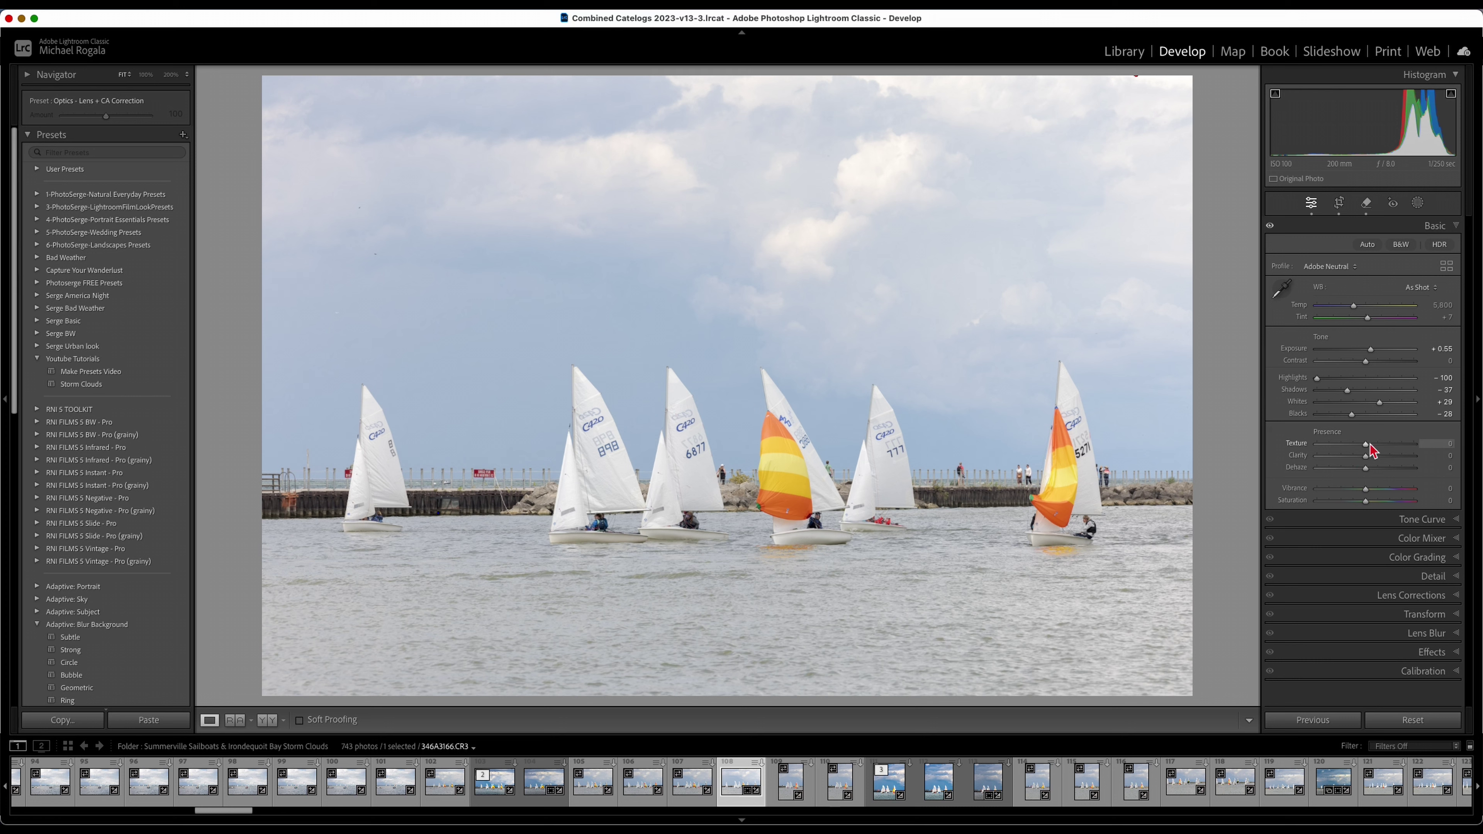
Set Texture +15, Clarity +12, Dehaze +15 and Vibrance +39, comparing against the original.
left_click_drag(1367, 447, 1372, 450)
left_click_drag(1366, 458, 1373, 473)
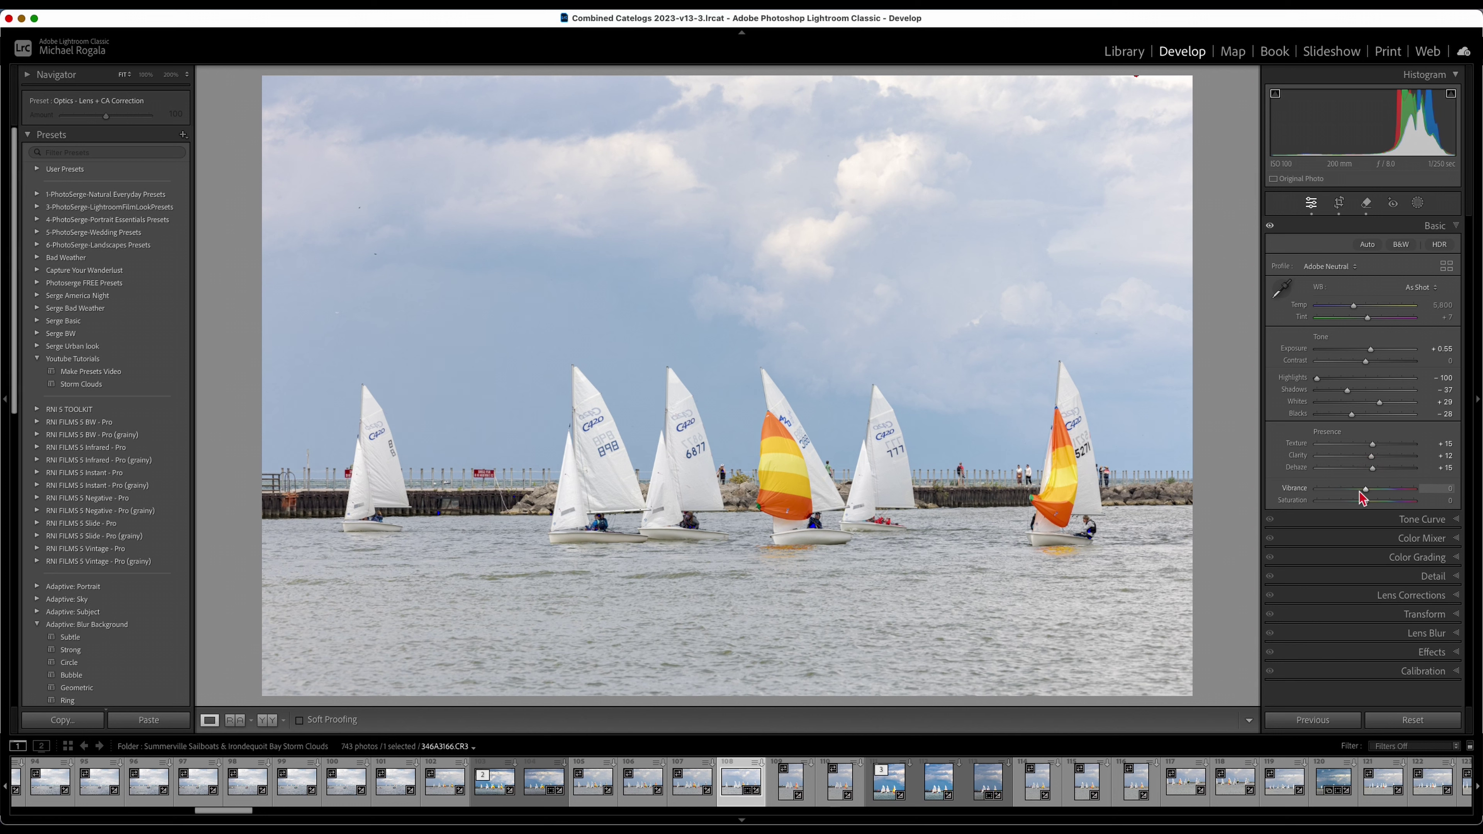
left_click_drag(1364, 491, 1387, 495)
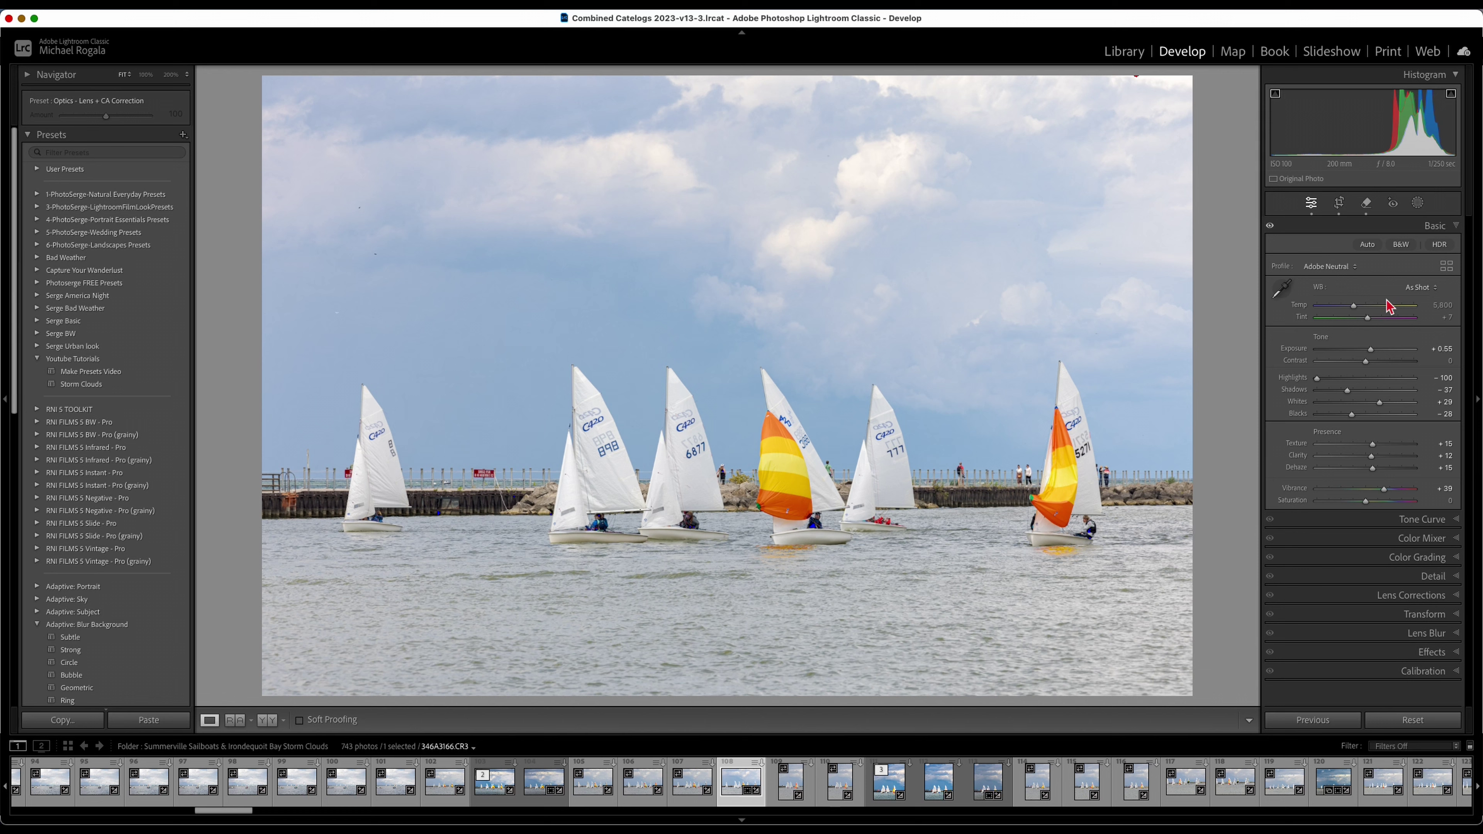
key("backslash")
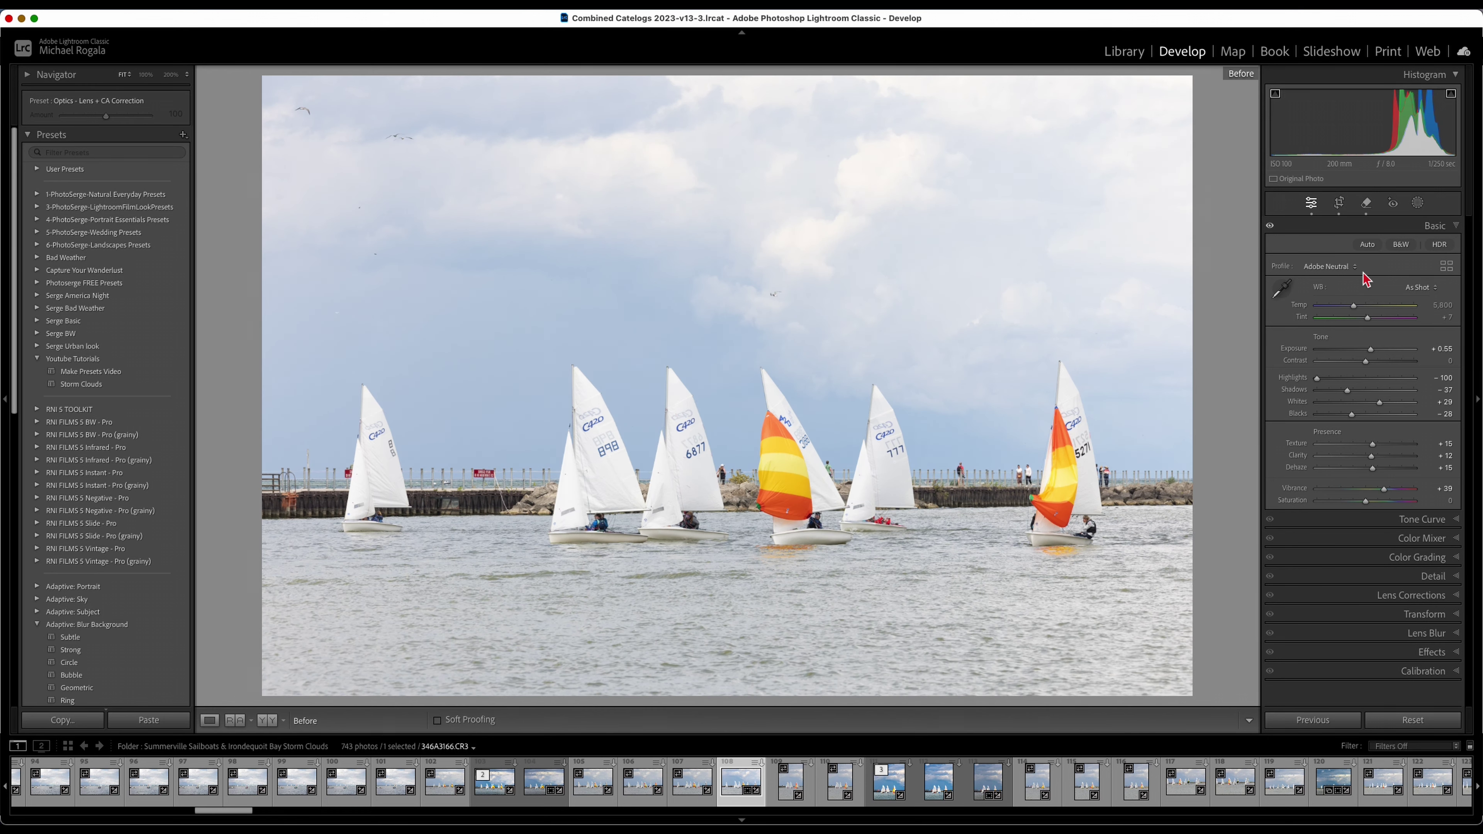
key("backslash")
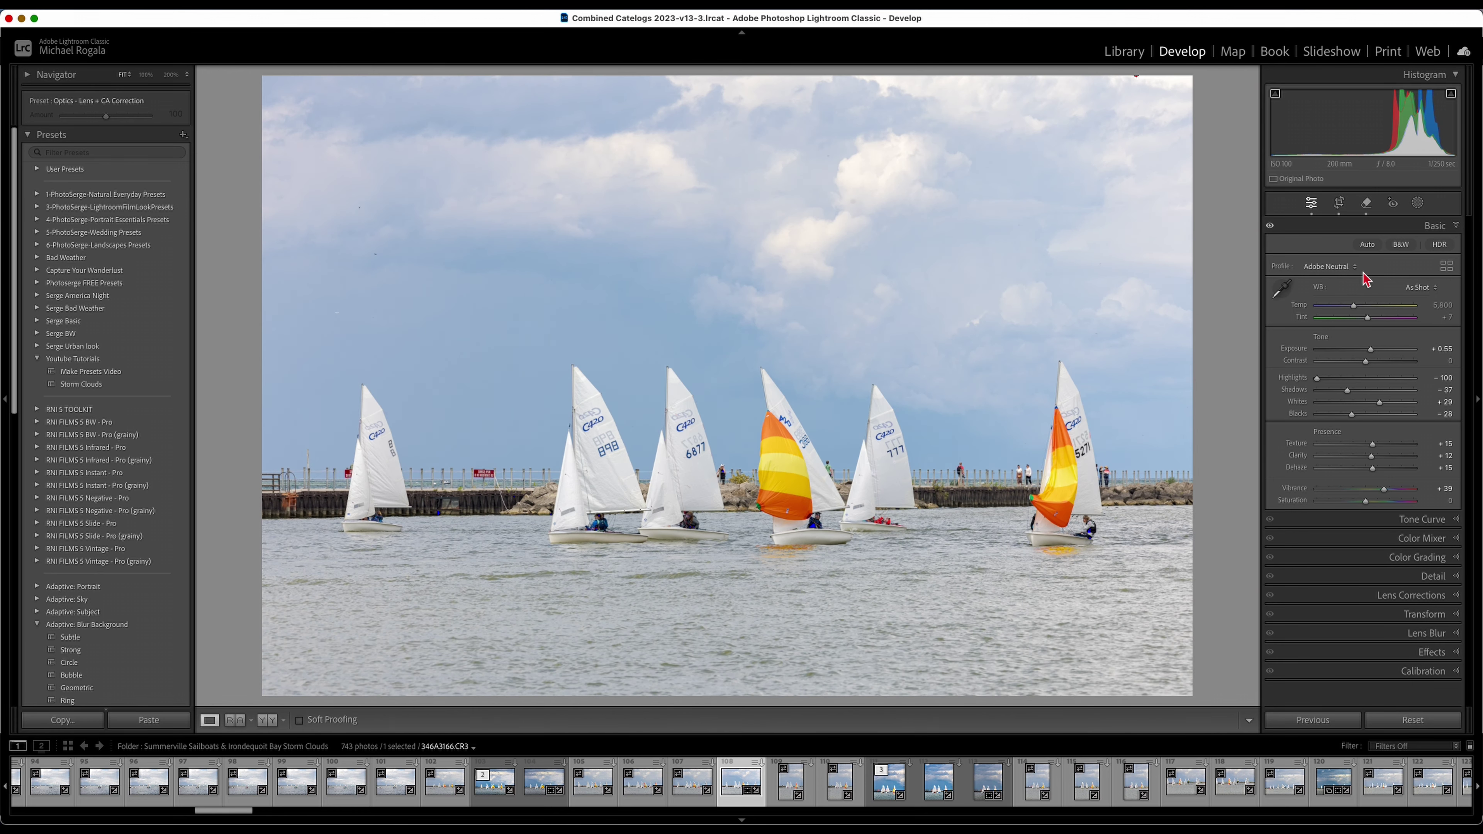
key("backslash")
key("backslash")
In the Detail panel, set sharpening Radius 0.5, Detail 100 and Masking 93.
left_click(1457, 229)
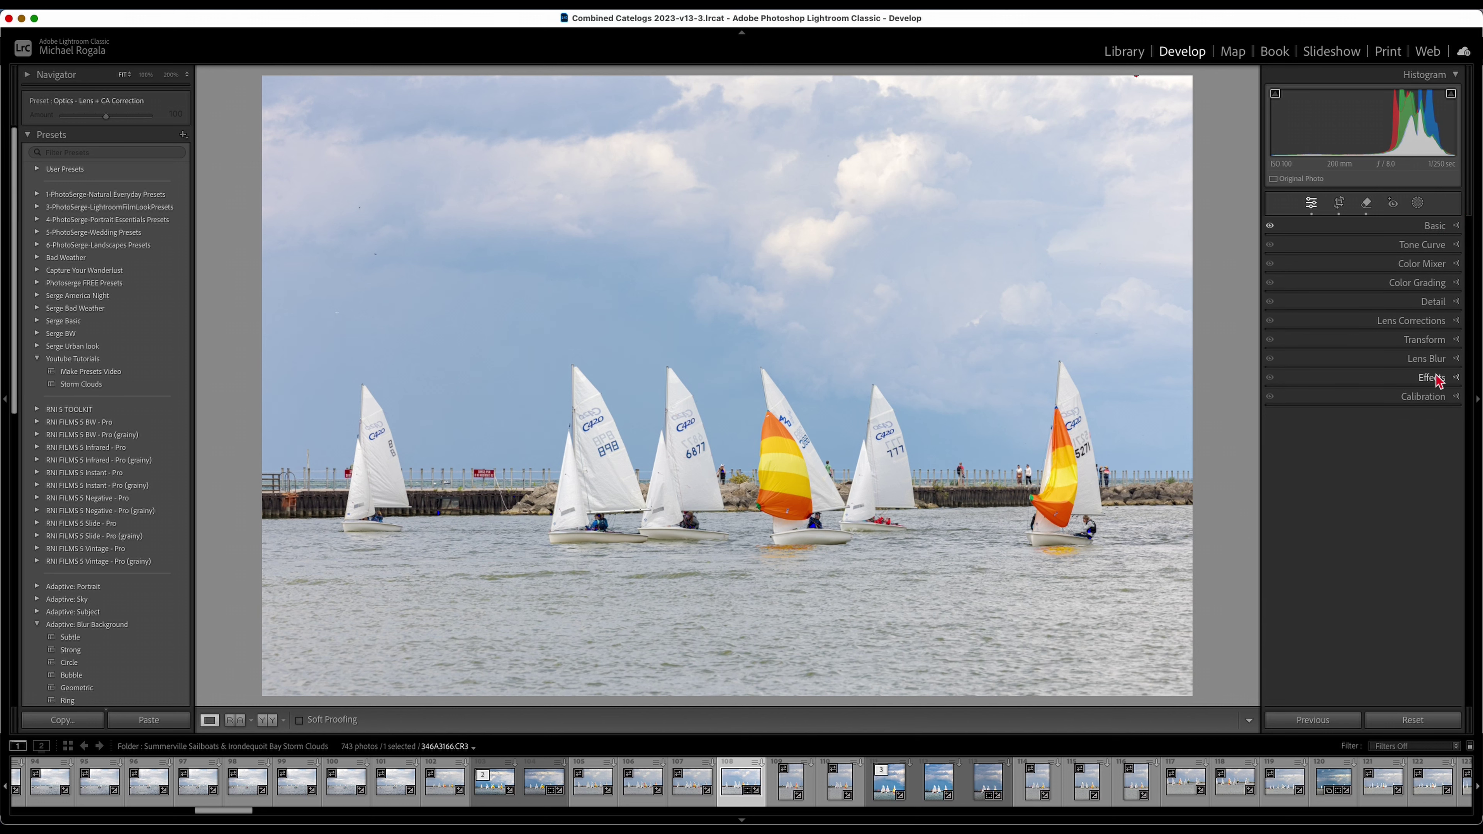
left_click(1456, 303)
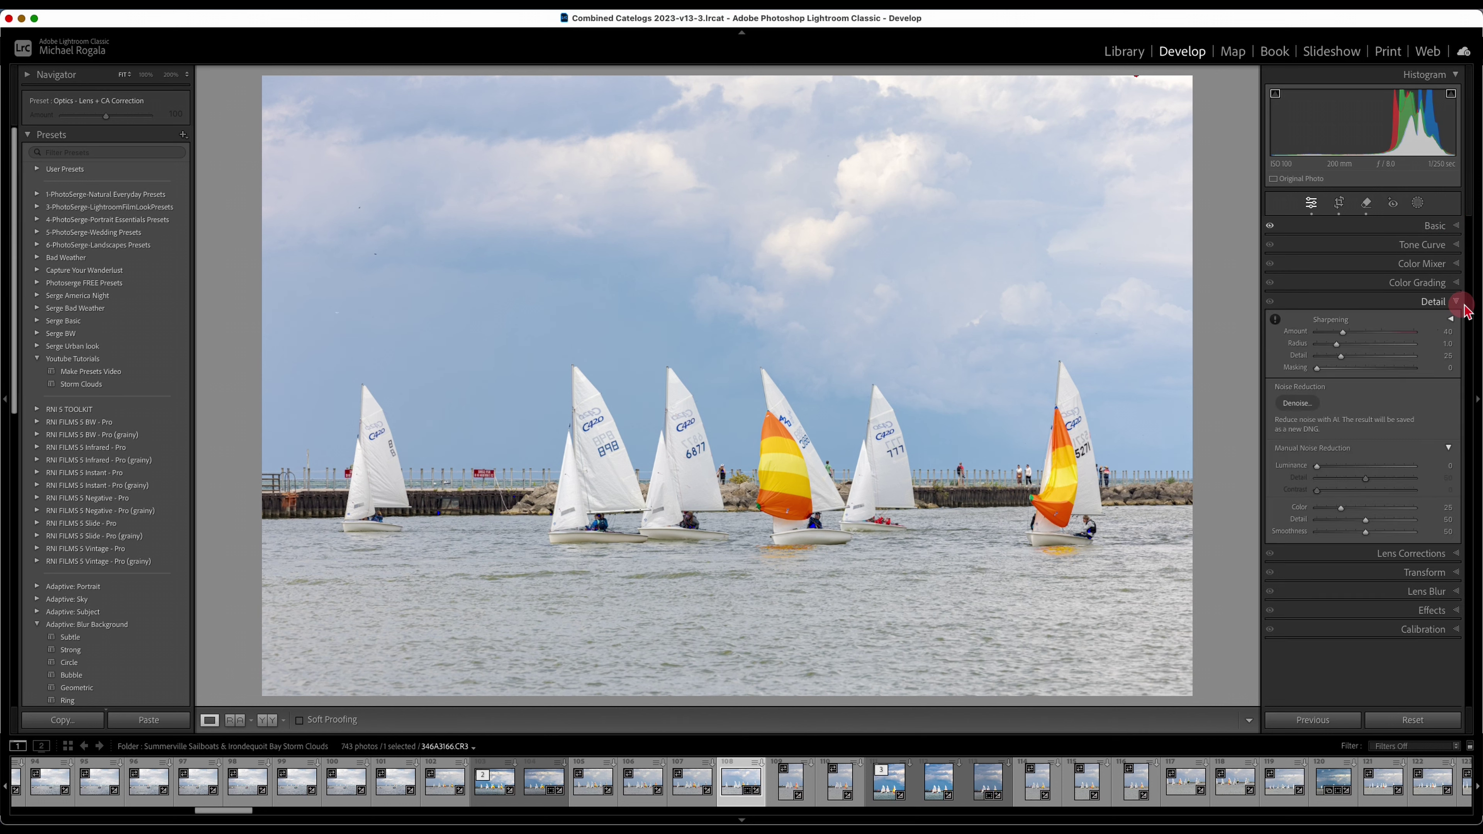
left_click(1337, 345)
left_click_drag(1337, 348, 1413, 356)
left_click(1318, 368, "alt")
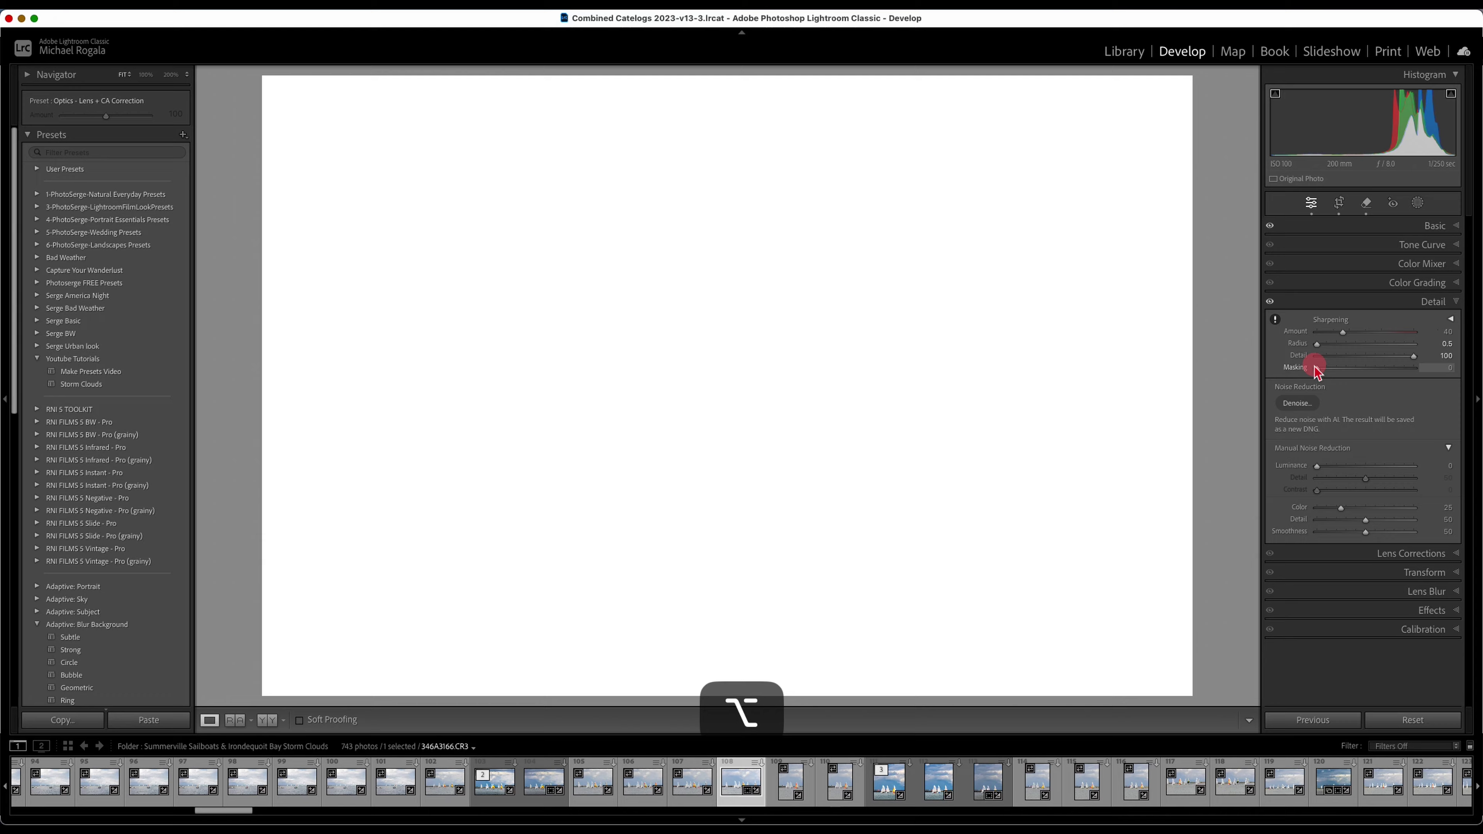
left_click_drag(1317, 369, 1407, 368)
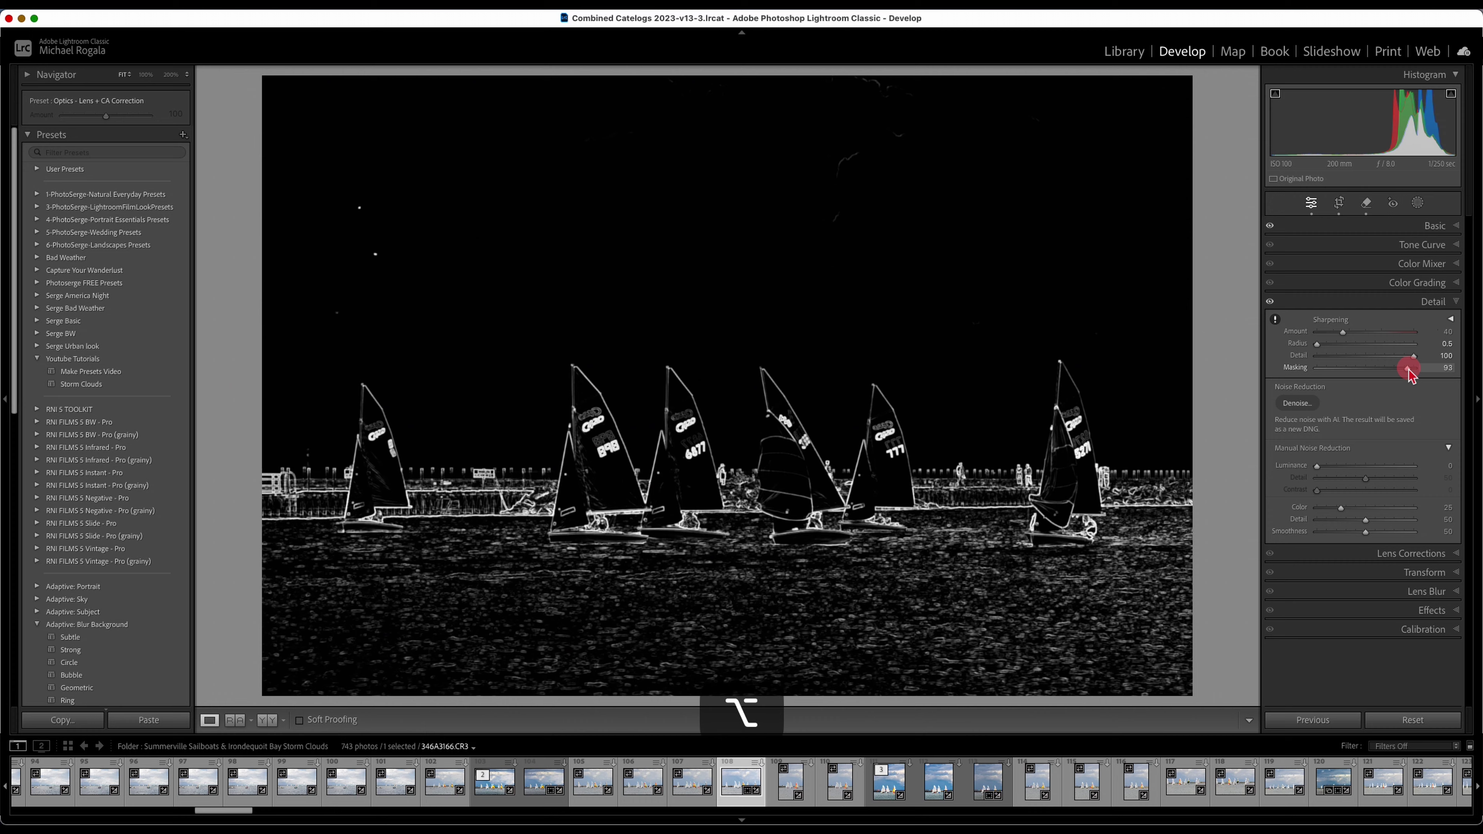
left_click_drag(1408, 369, 1407, 369)
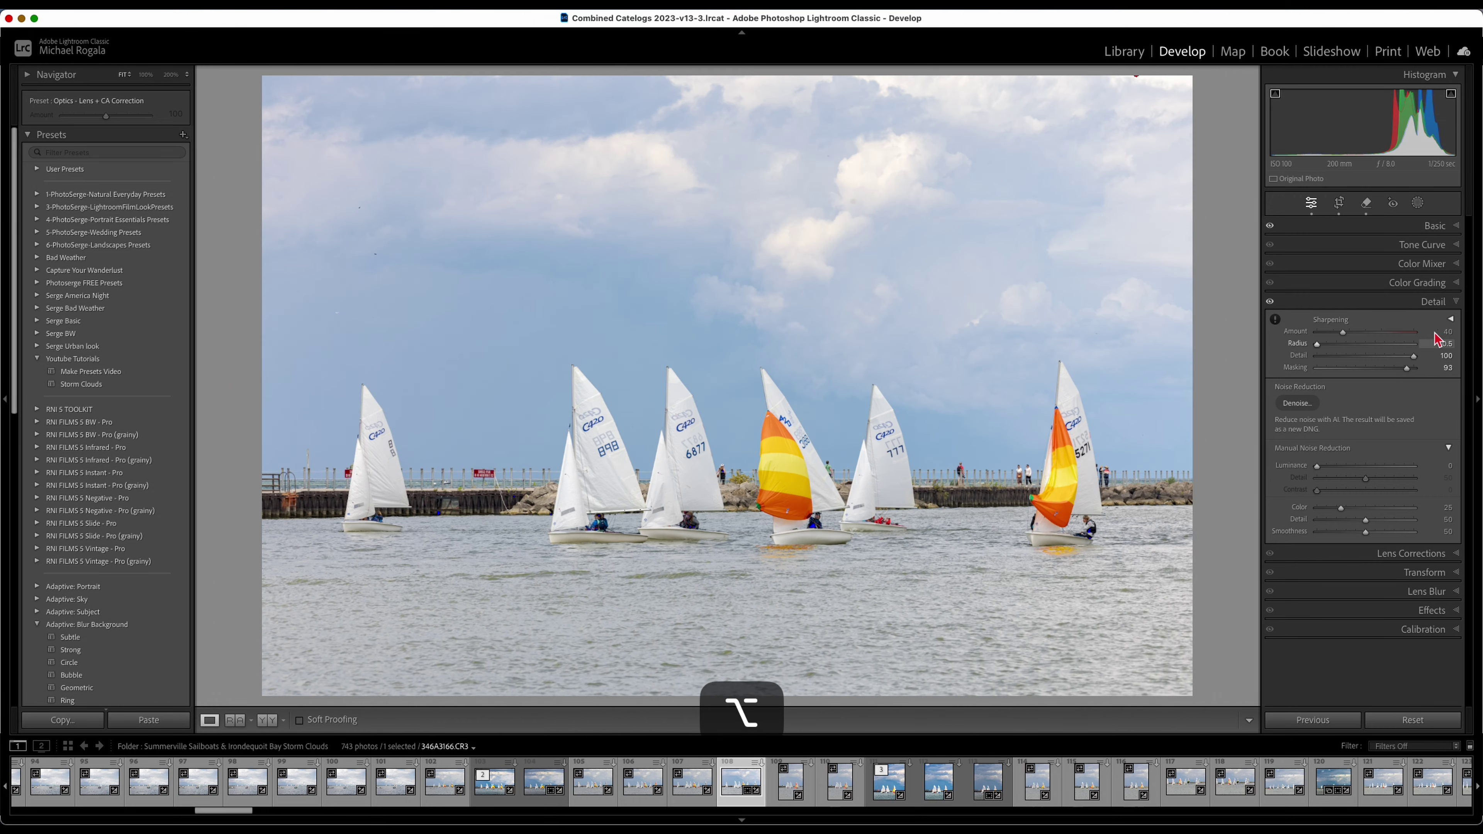
Set the sharpening Amount to 70.
left_click_drag(1340, 337, 1359, 341)
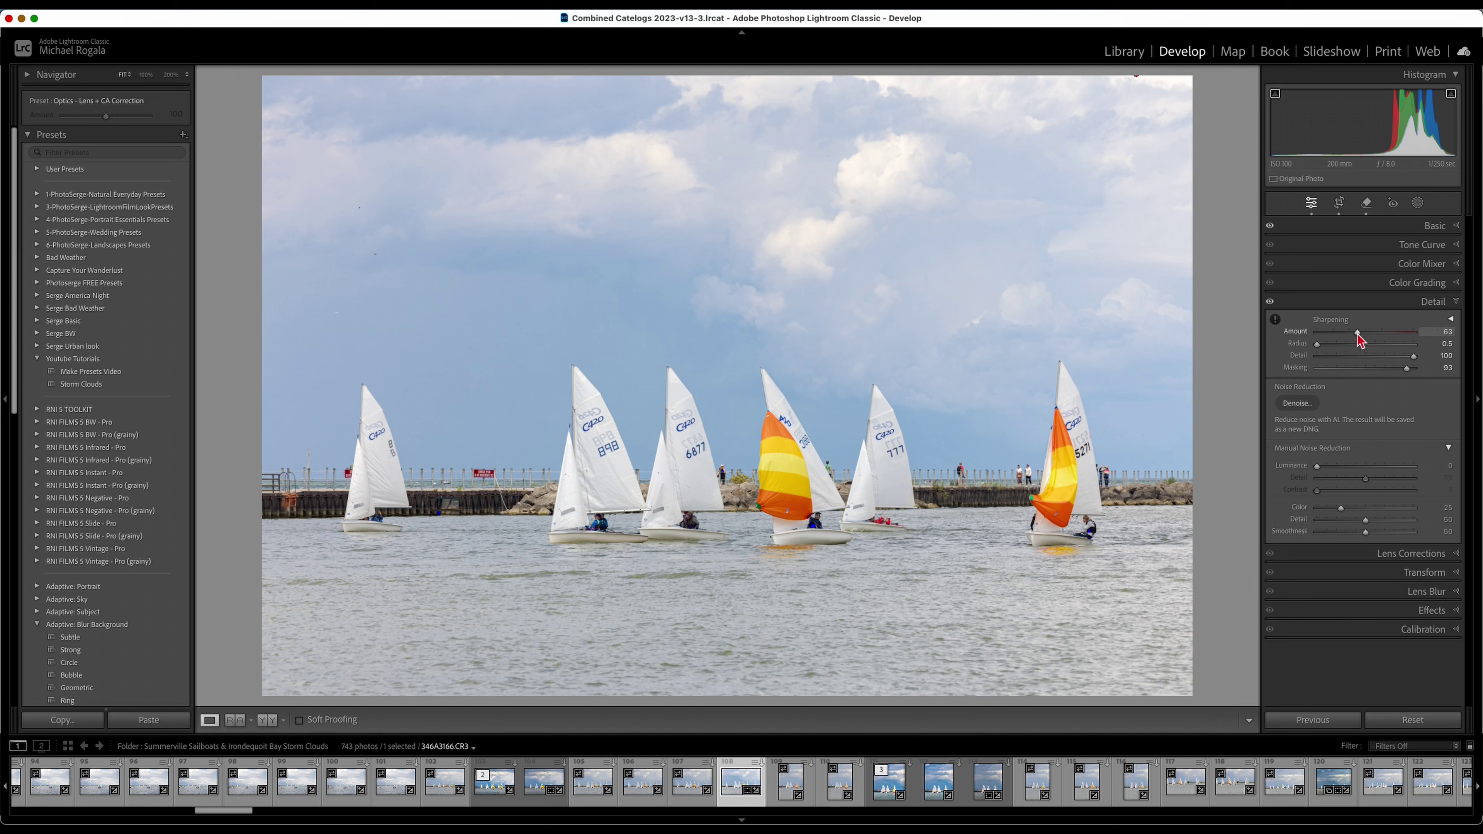
left_click_drag(1359, 337, 1364, 338)
left_click_drag(1363, 338, 1361, 338)
left_click_drag(1361, 335, 1361, 335)
In Calibration, set Red Primary Hue −8, Green Primary Hue +3 and Blue Primary Saturation +31.
left_click(1455, 301)
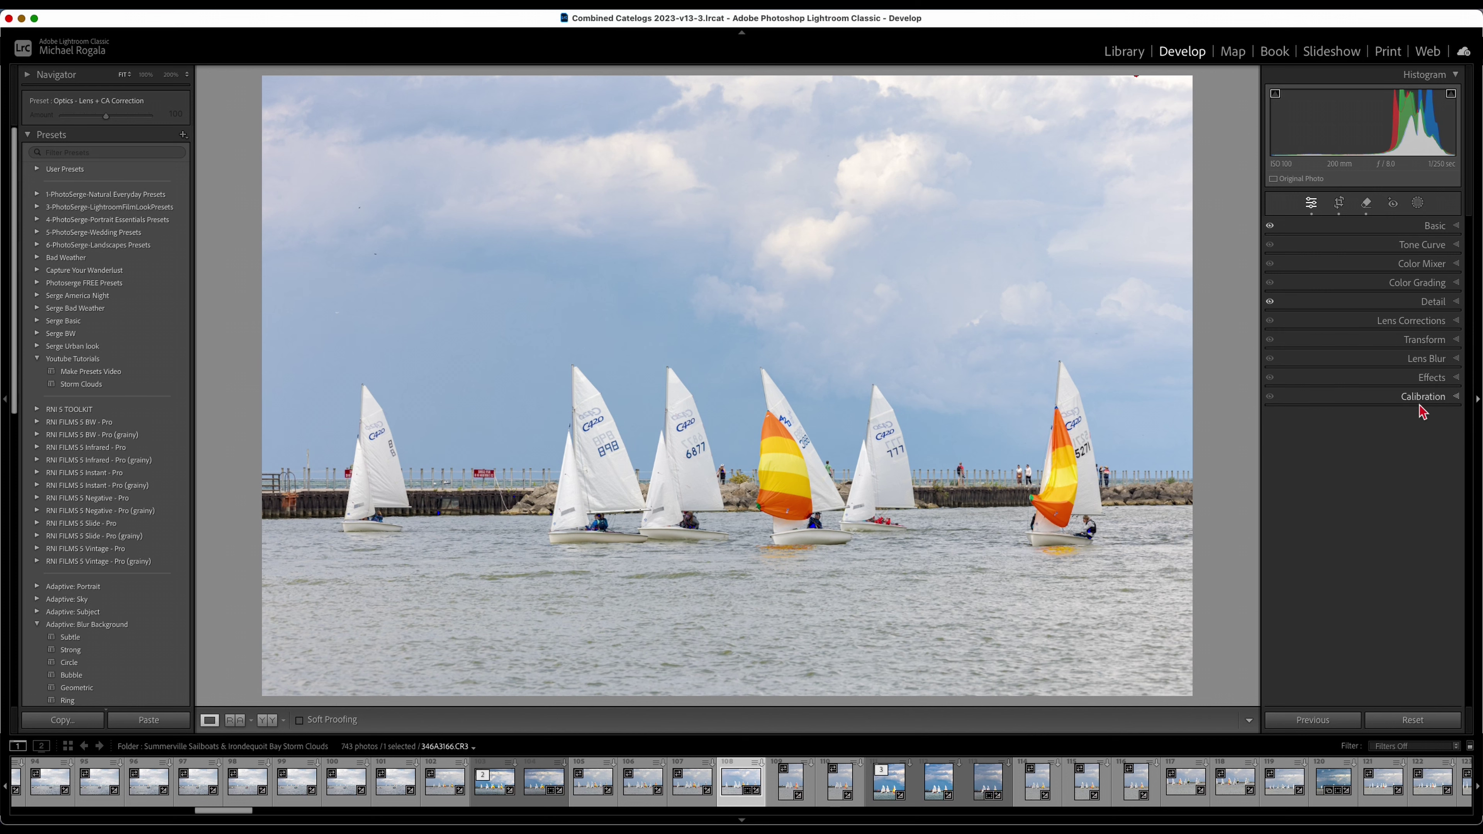
left_click(1456, 400)
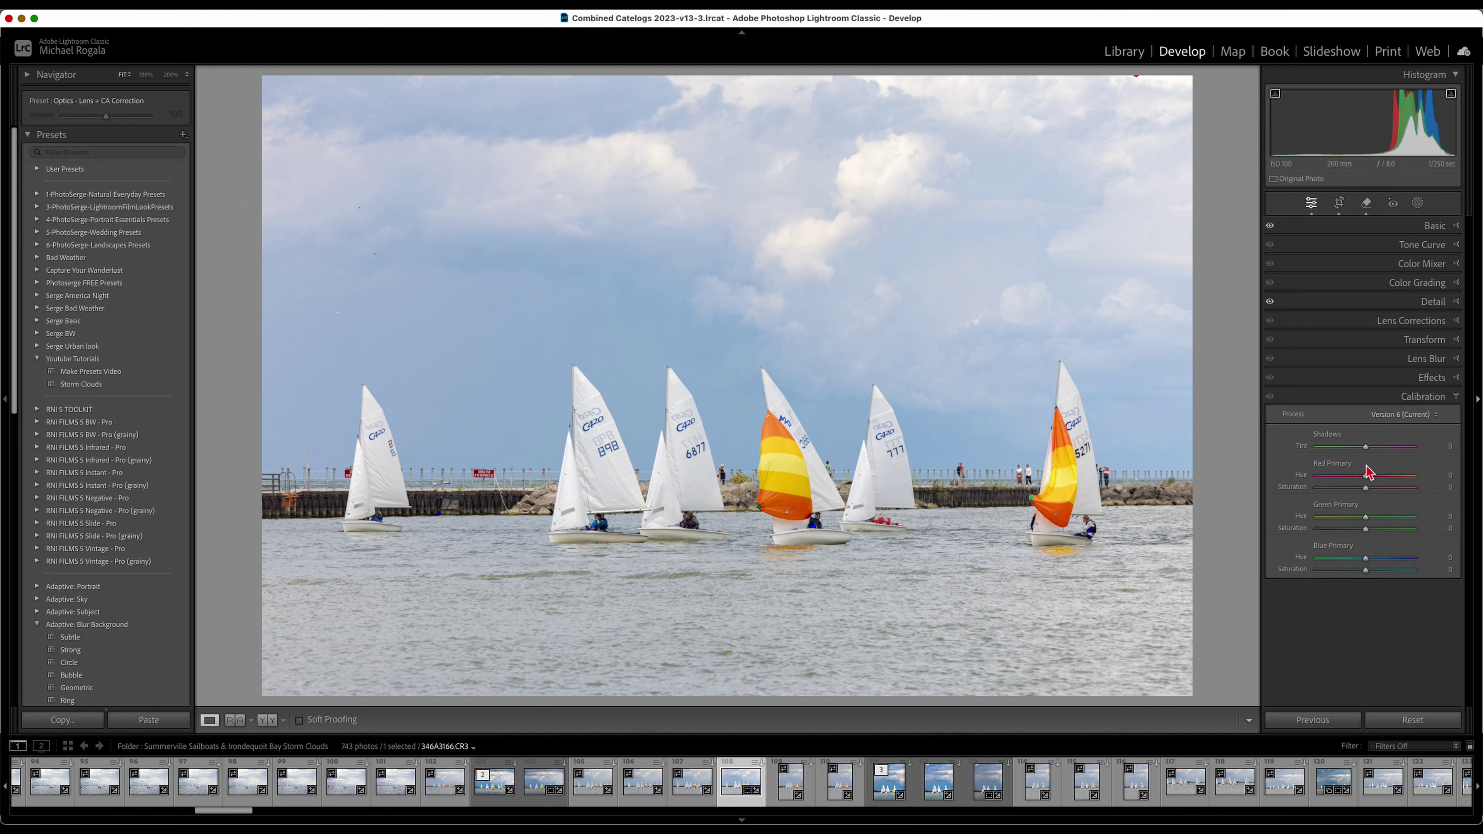
left_click_drag(1364, 480, 1367, 482)
left_click(1367, 560)
left_click_drag(1364, 561, 1368, 567)
double_click(1367, 565)
left_click_drag(1365, 576, 1379, 576)
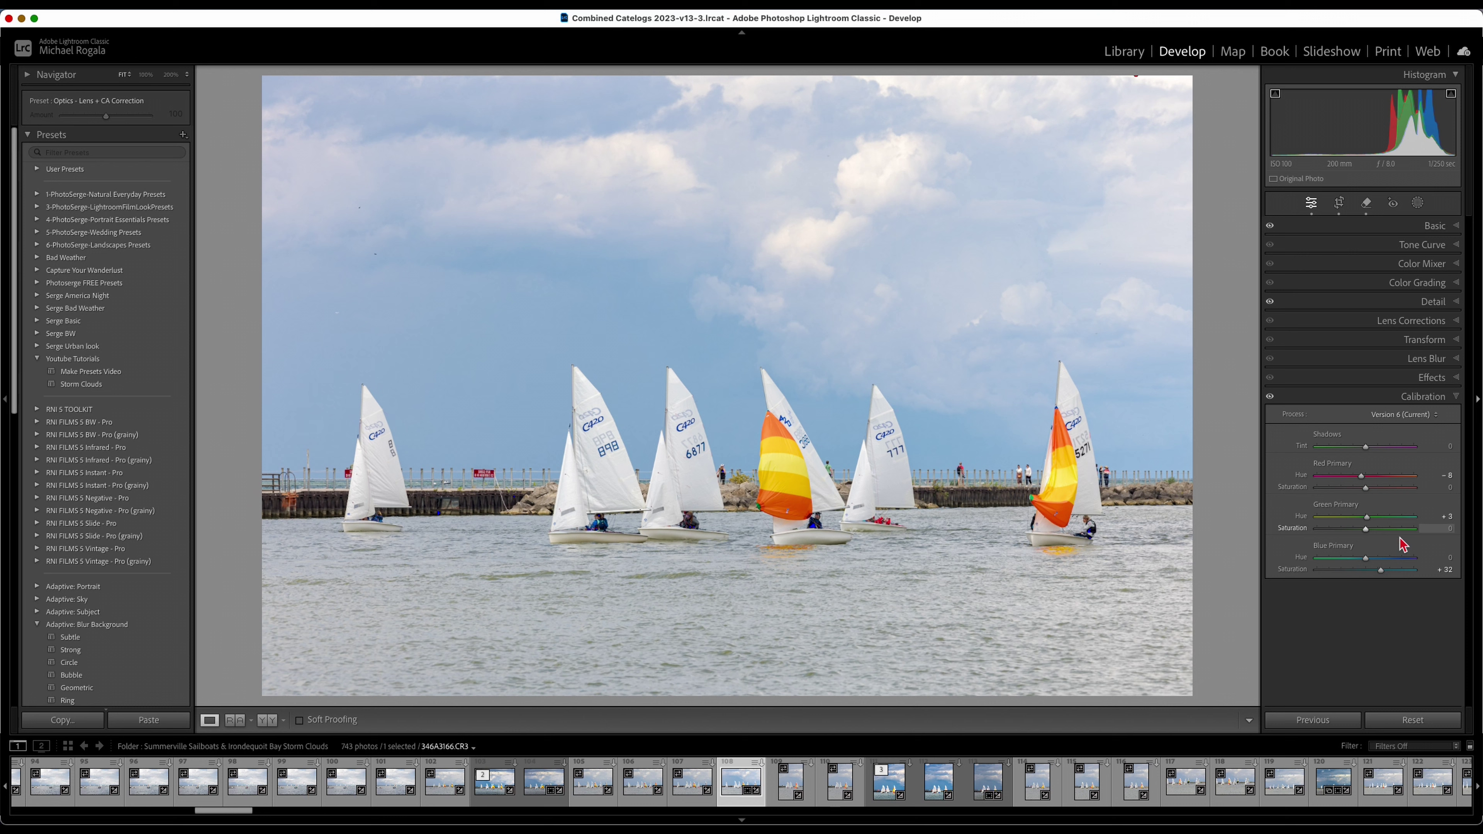
left_click(1380, 570)
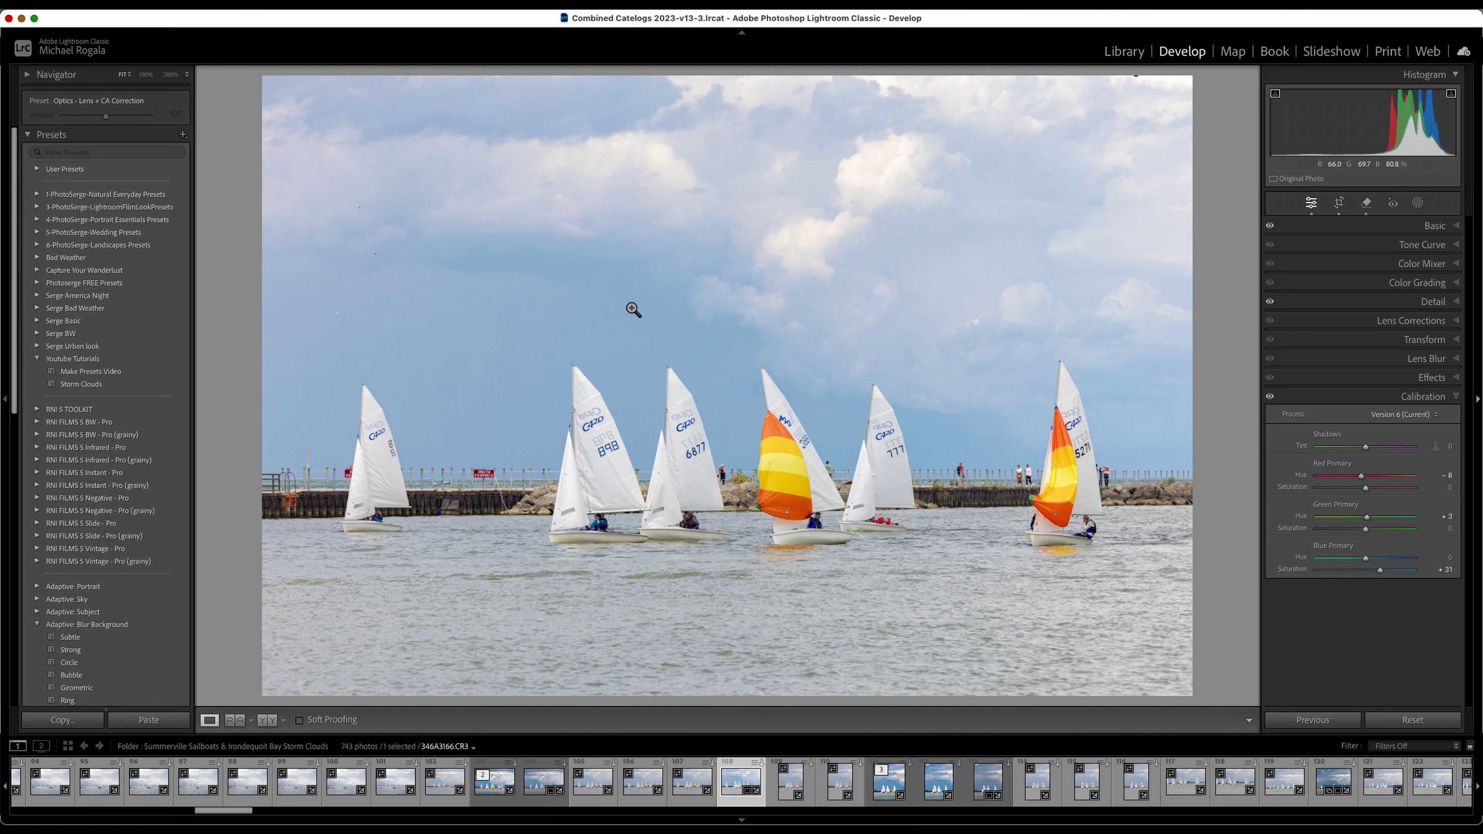
left_click(1456, 396)
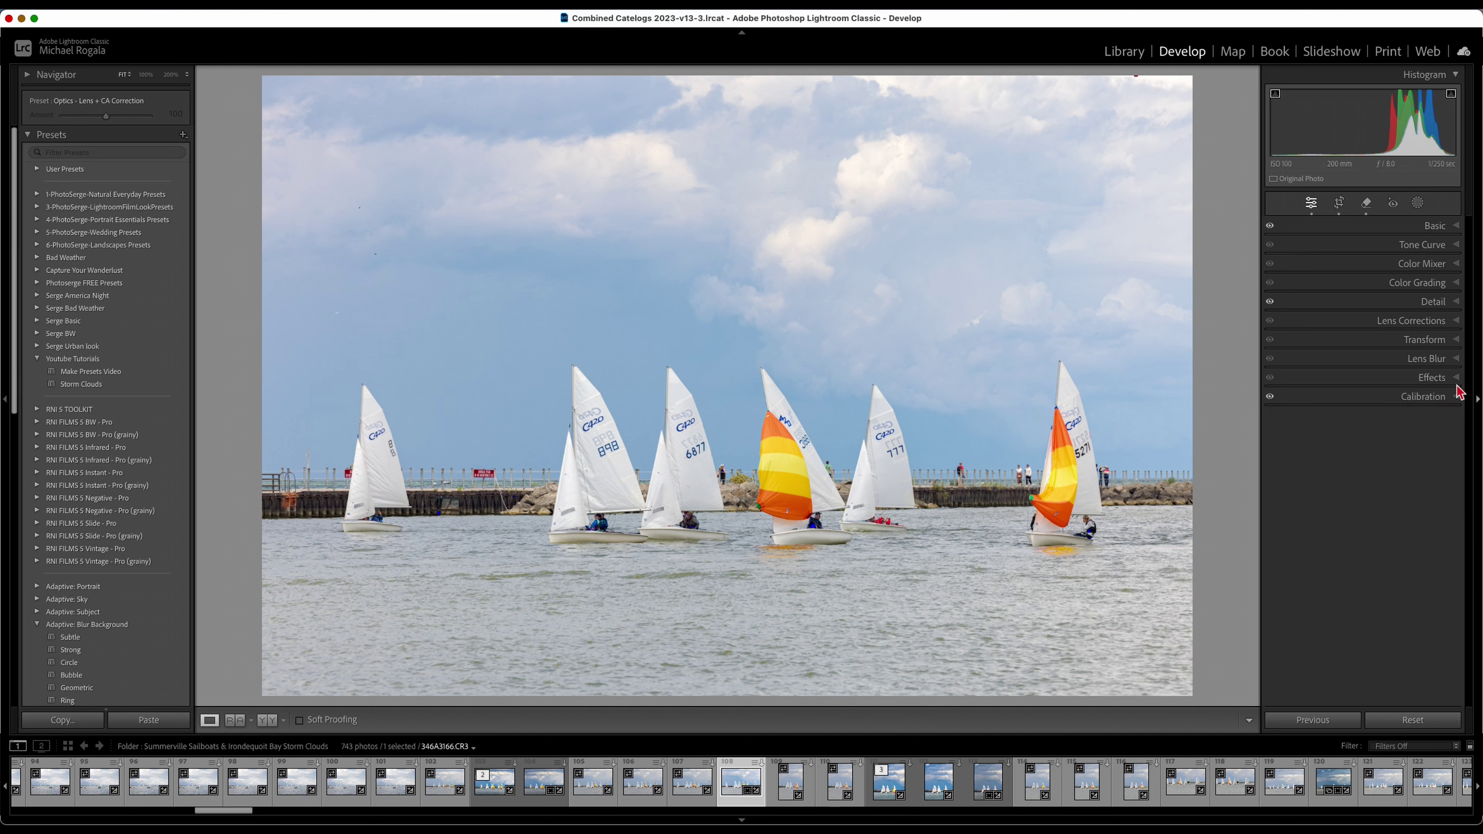
Add shadow, midtone (125 to 109) and highlight points to the tone curve for contrast.
left_click(1456, 244)
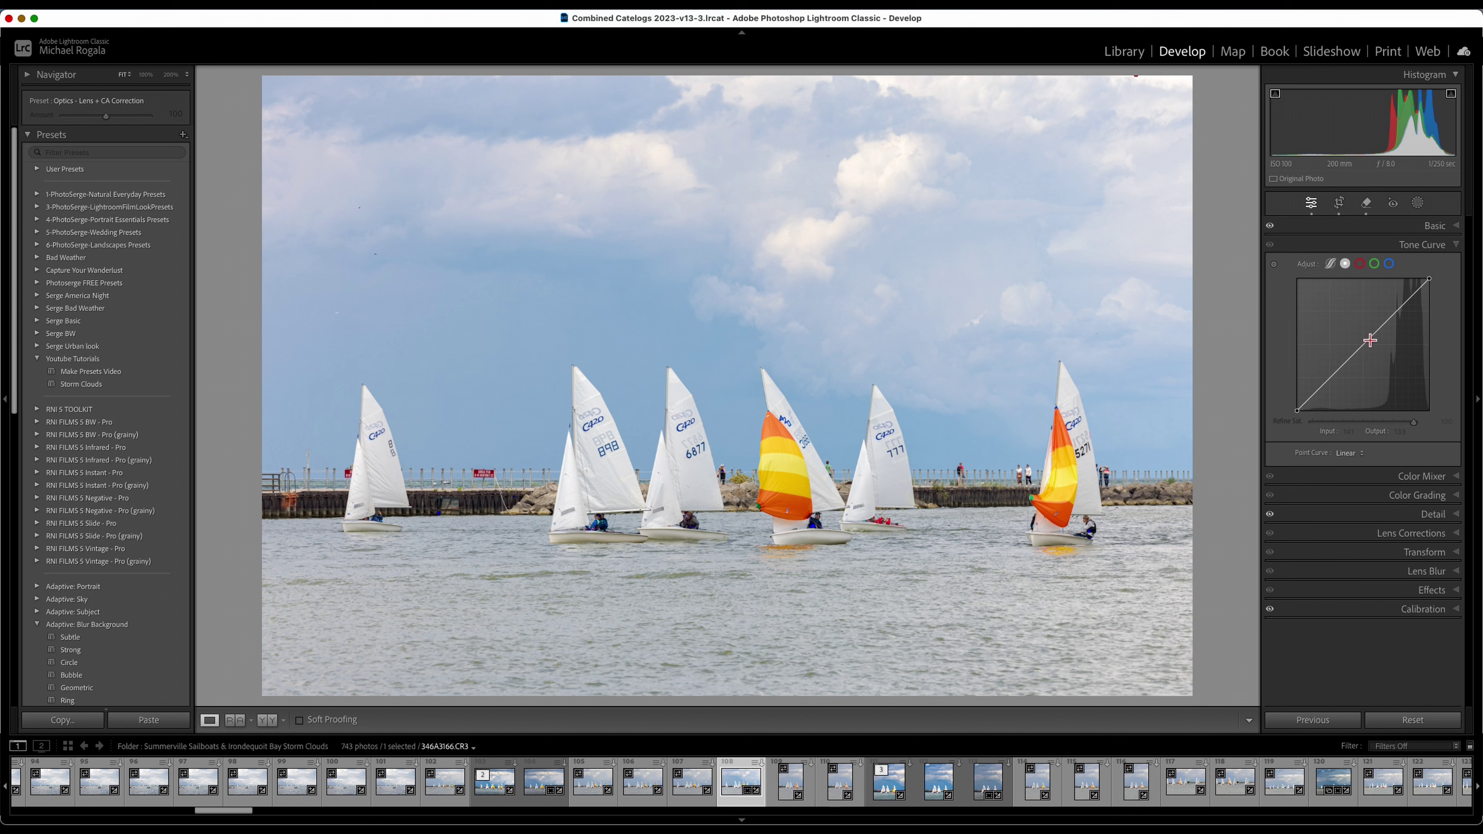
left_click(1359, 347)
left_click_drag(1334, 372, 1334, 377)
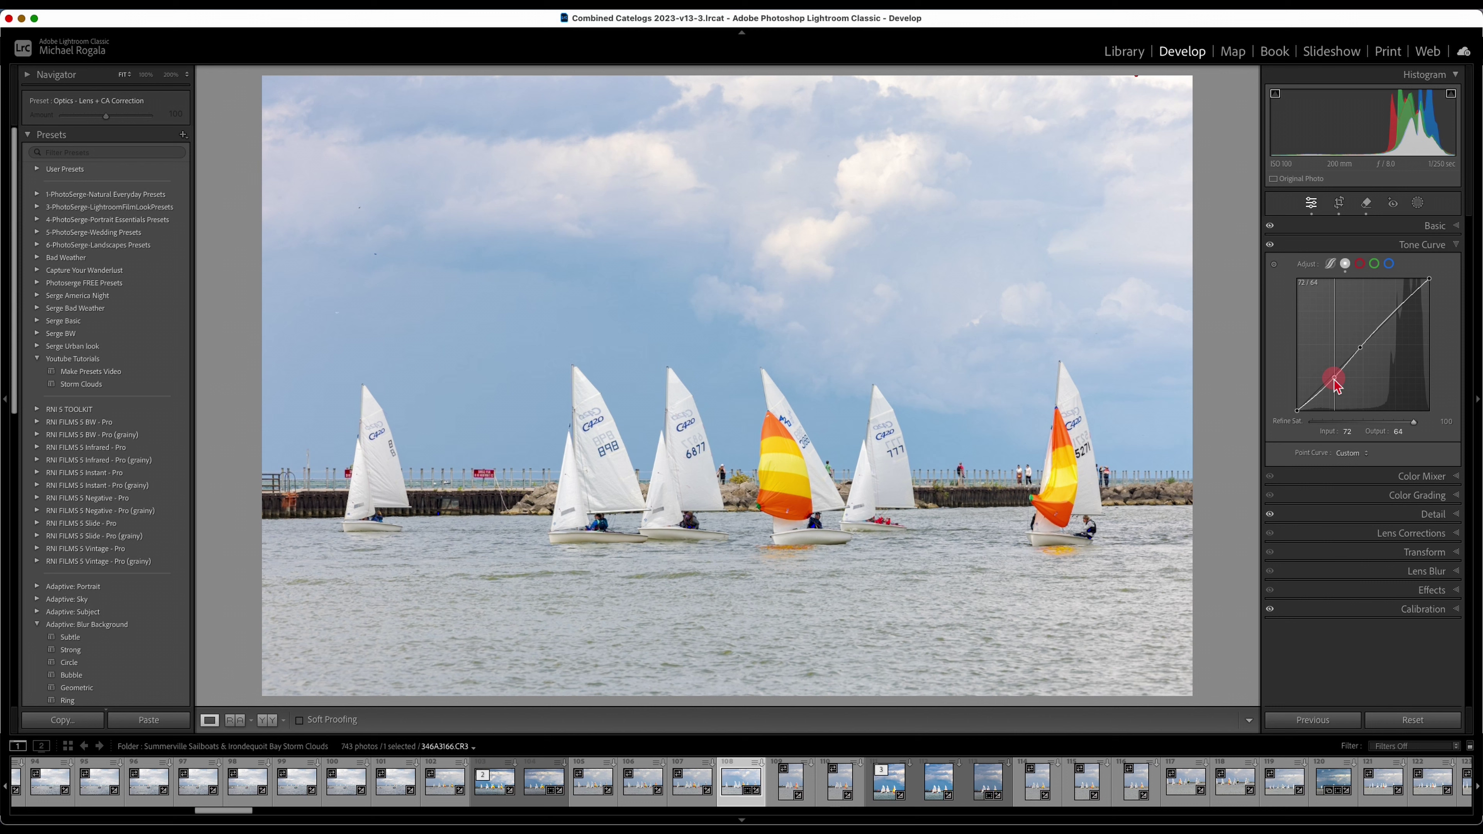
left_click_drag(1397, 310, 1396, 314)
left_click(1396, 315)
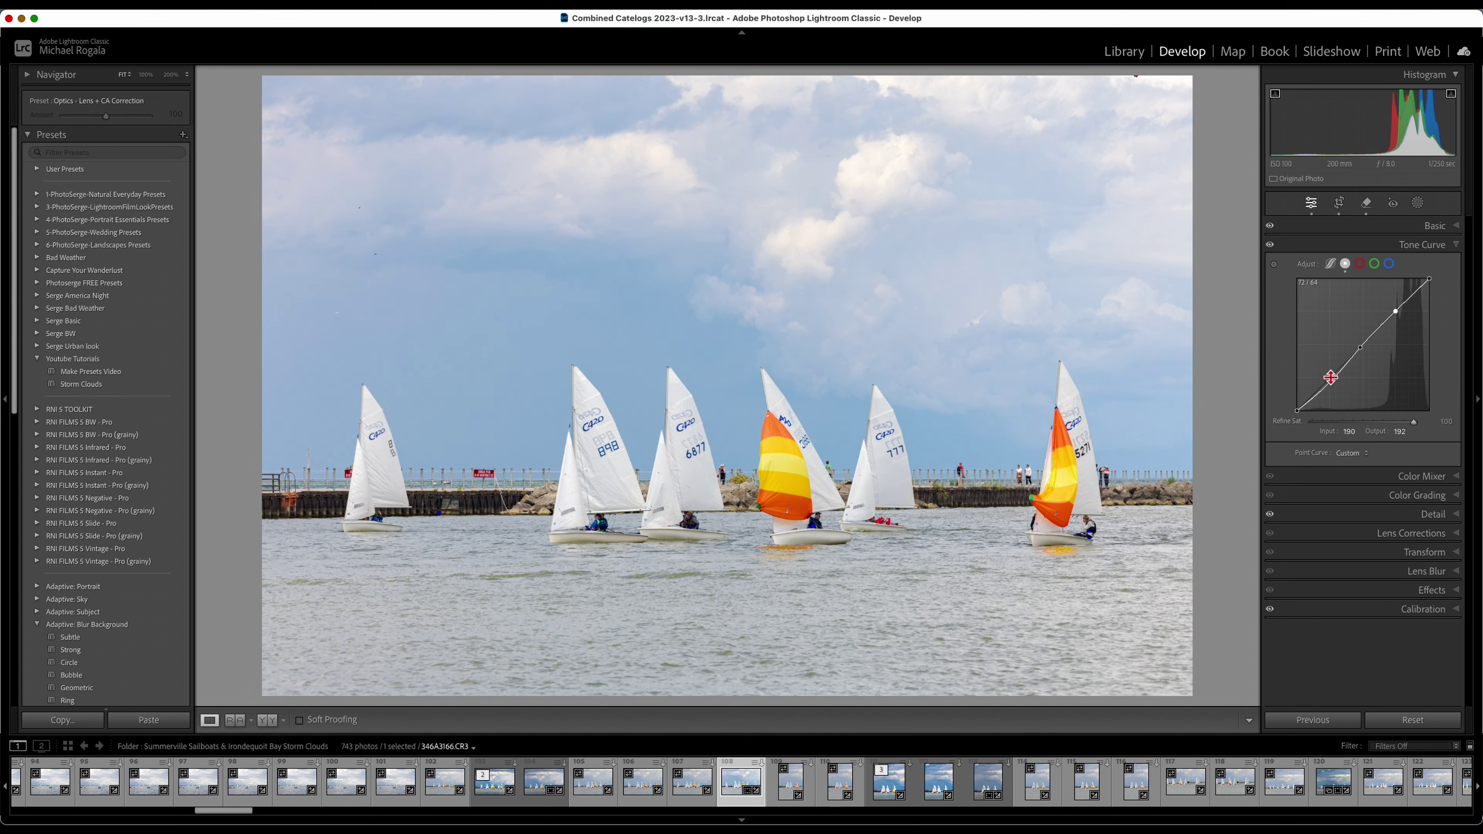
left_click_drag(1334, 379, 1362, 355)
left_click(1360, 349)
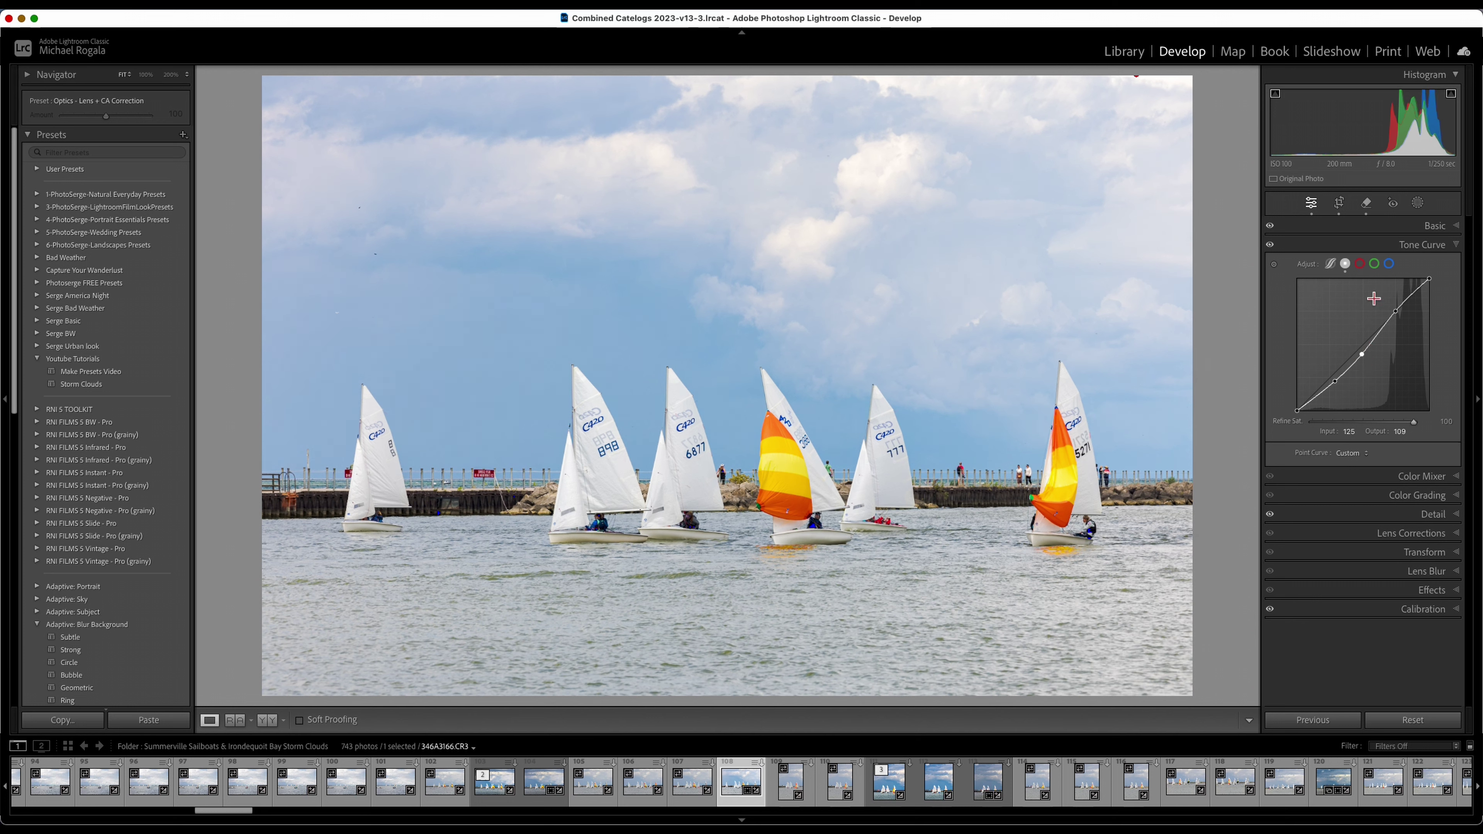
Toggle the tone curve off and on to compare, then collapse the panel.
left_click(1270, 245)
left_click(1270, 247)
left_click(1271, 247)
left_click(1457, 245)
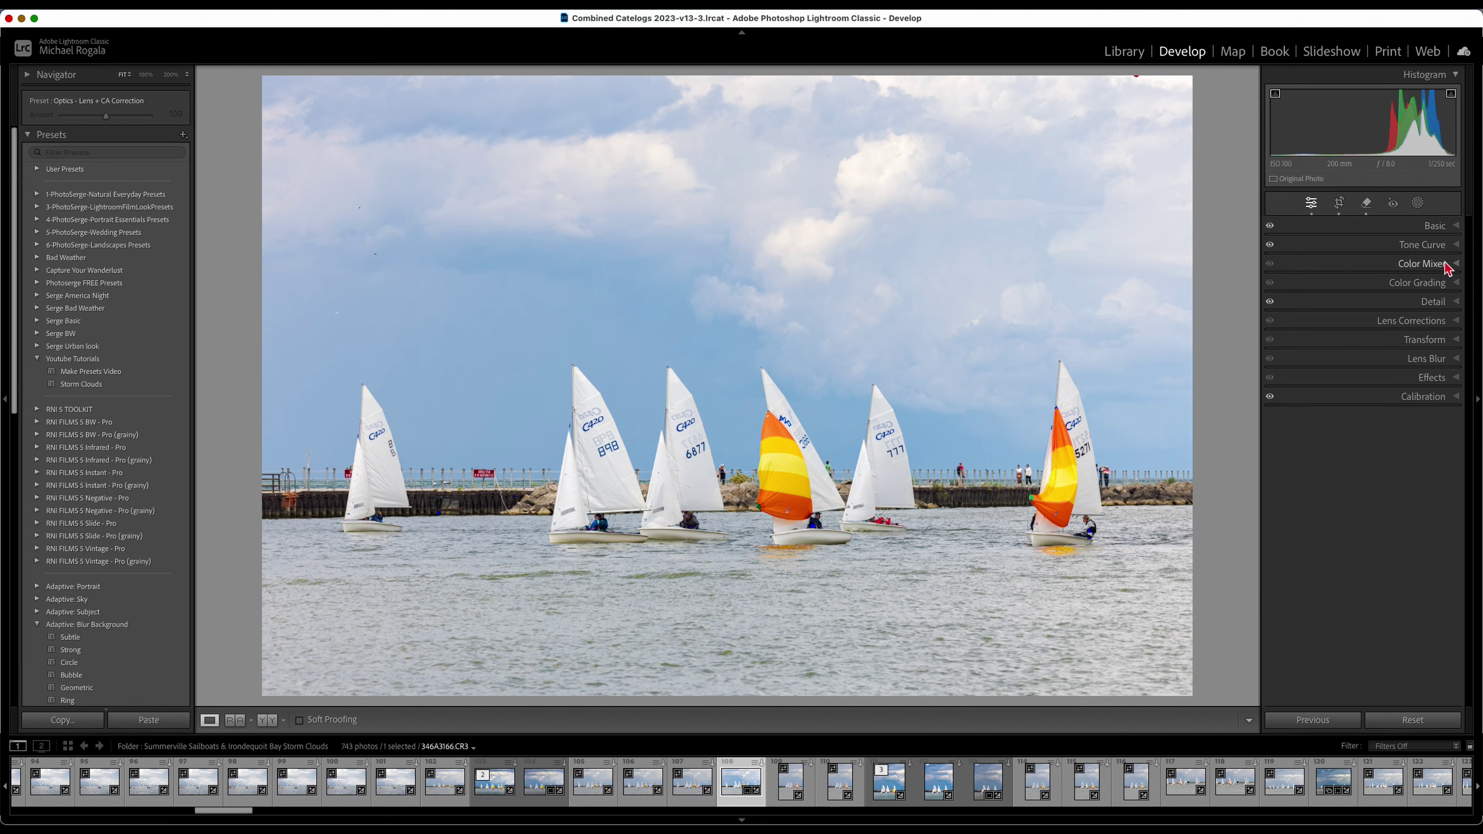
In Color Grading, tint the highlights with hue 52 and saturation 7.
left_click(1457, 283)
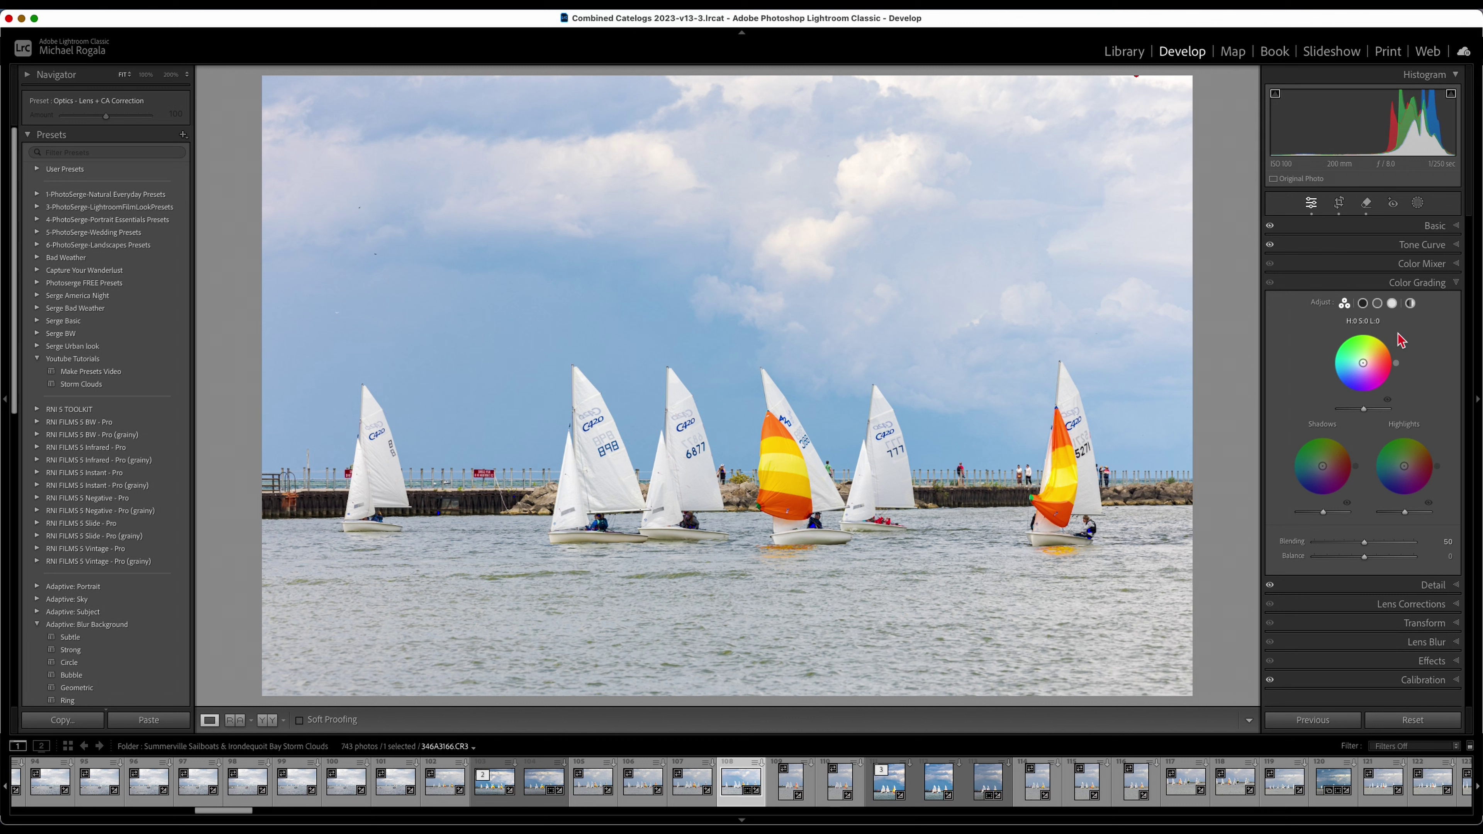
left_click(1392, 303)
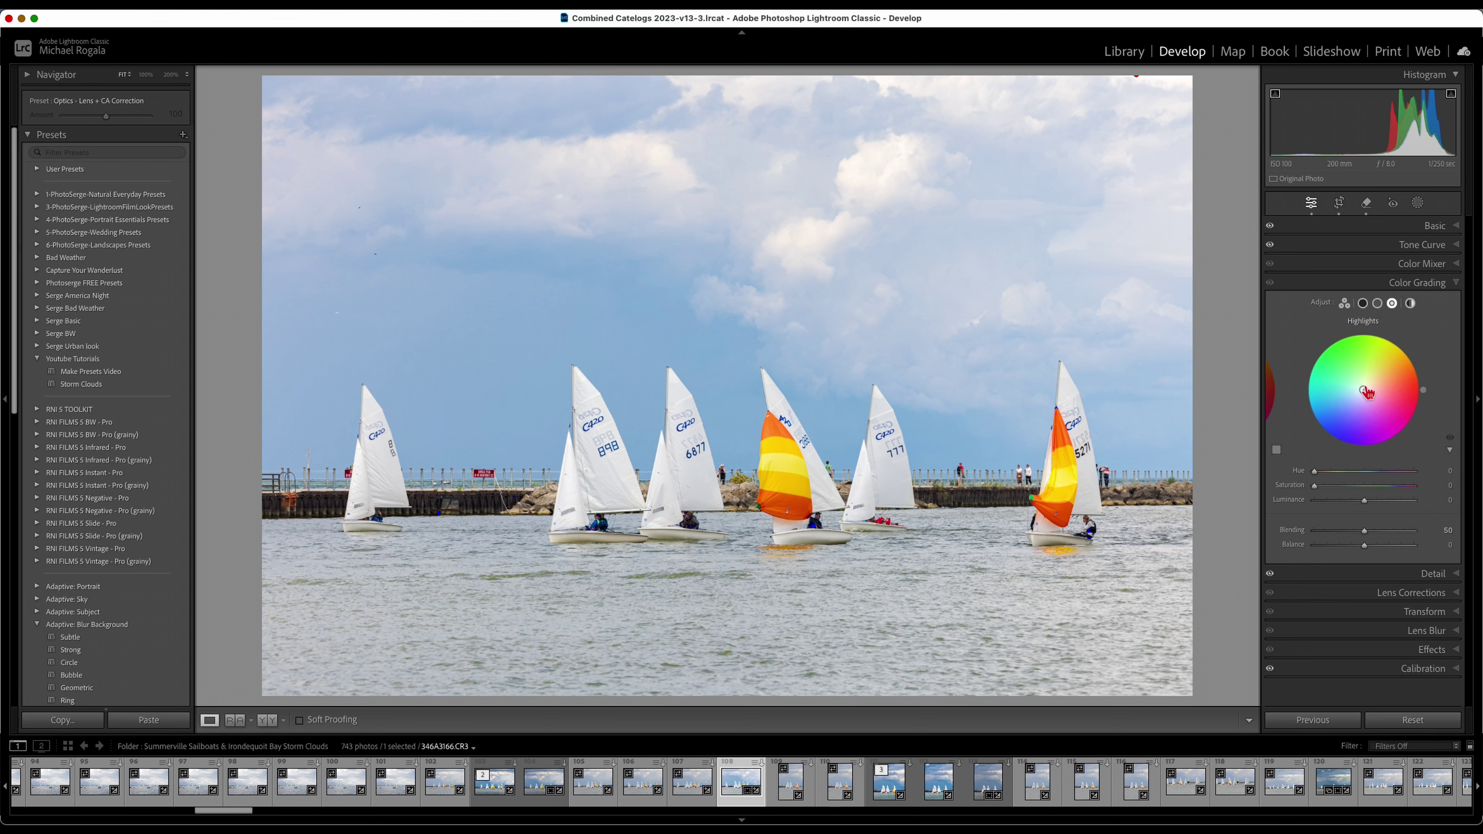
left_click_drag(1367, 386, 1369, 388)
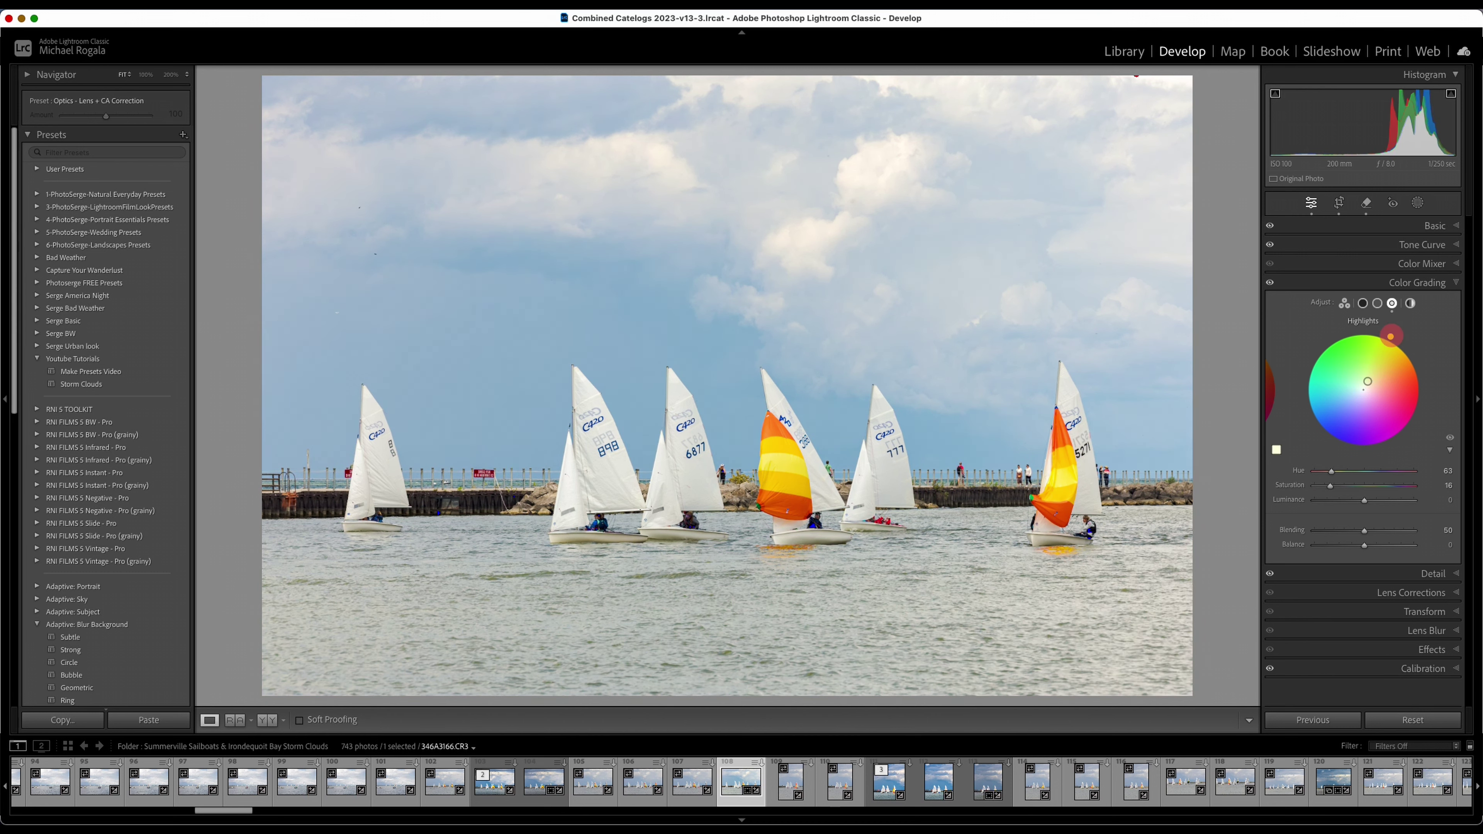
left_click_drag(1391, 336, 1405, 347)
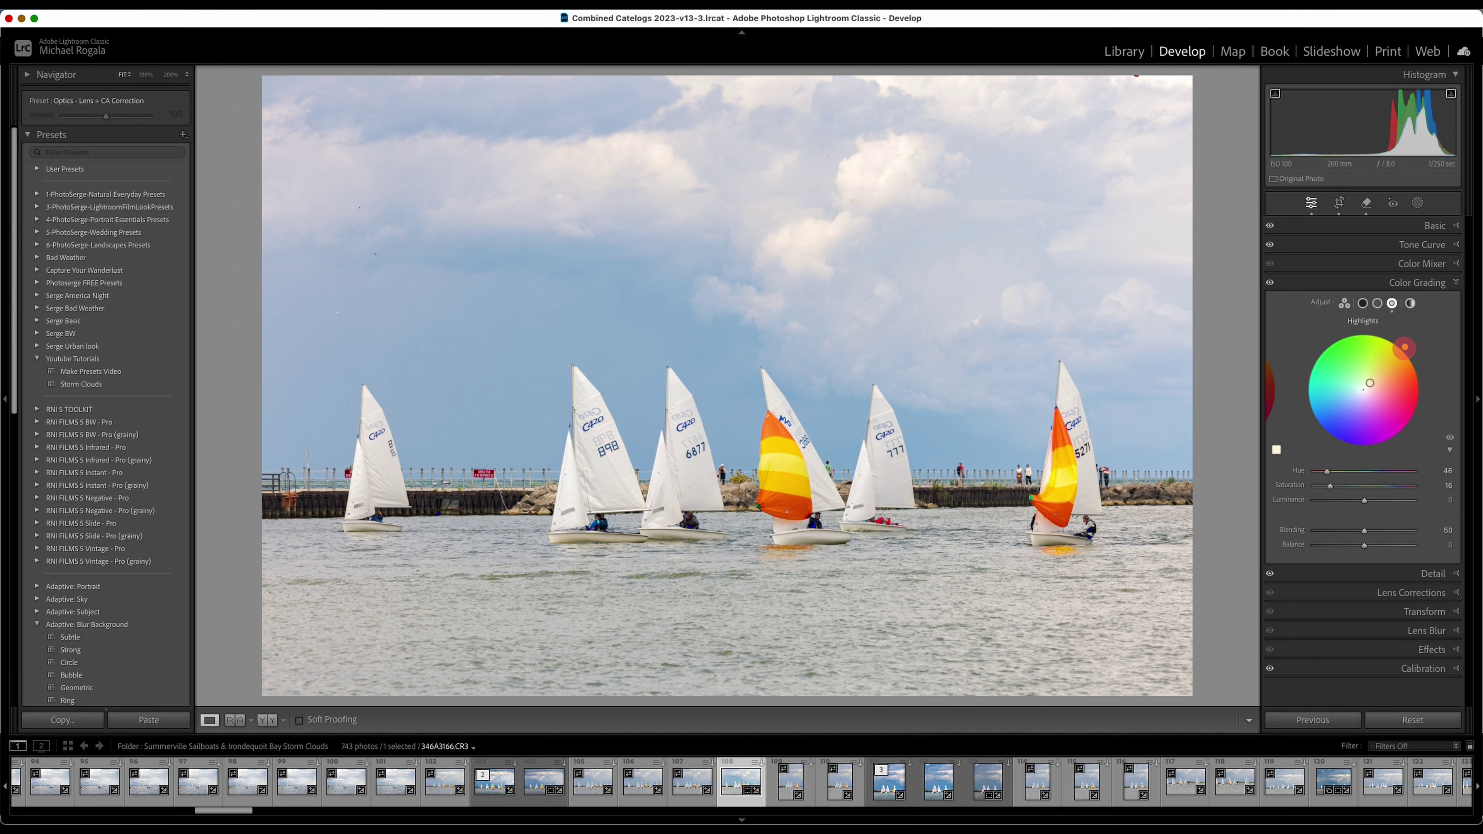
left_click_drag(1400, 343, 1400, 343)
left_click_drag(1329, 492, 1377, 506)
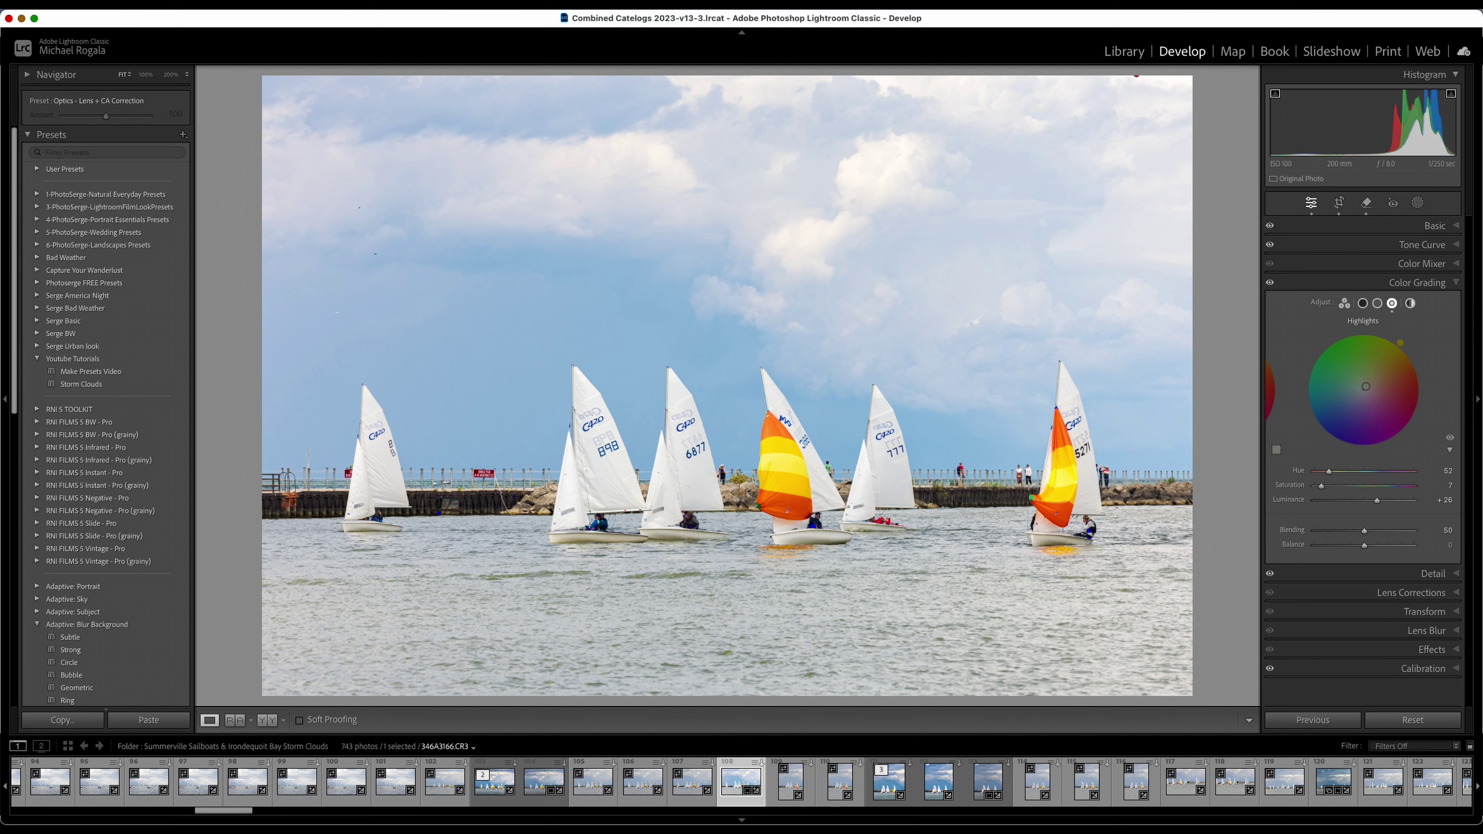
Tint the shadows blue with hue 233, saturation 20 and luminance −57.
left_click(1362, 305)
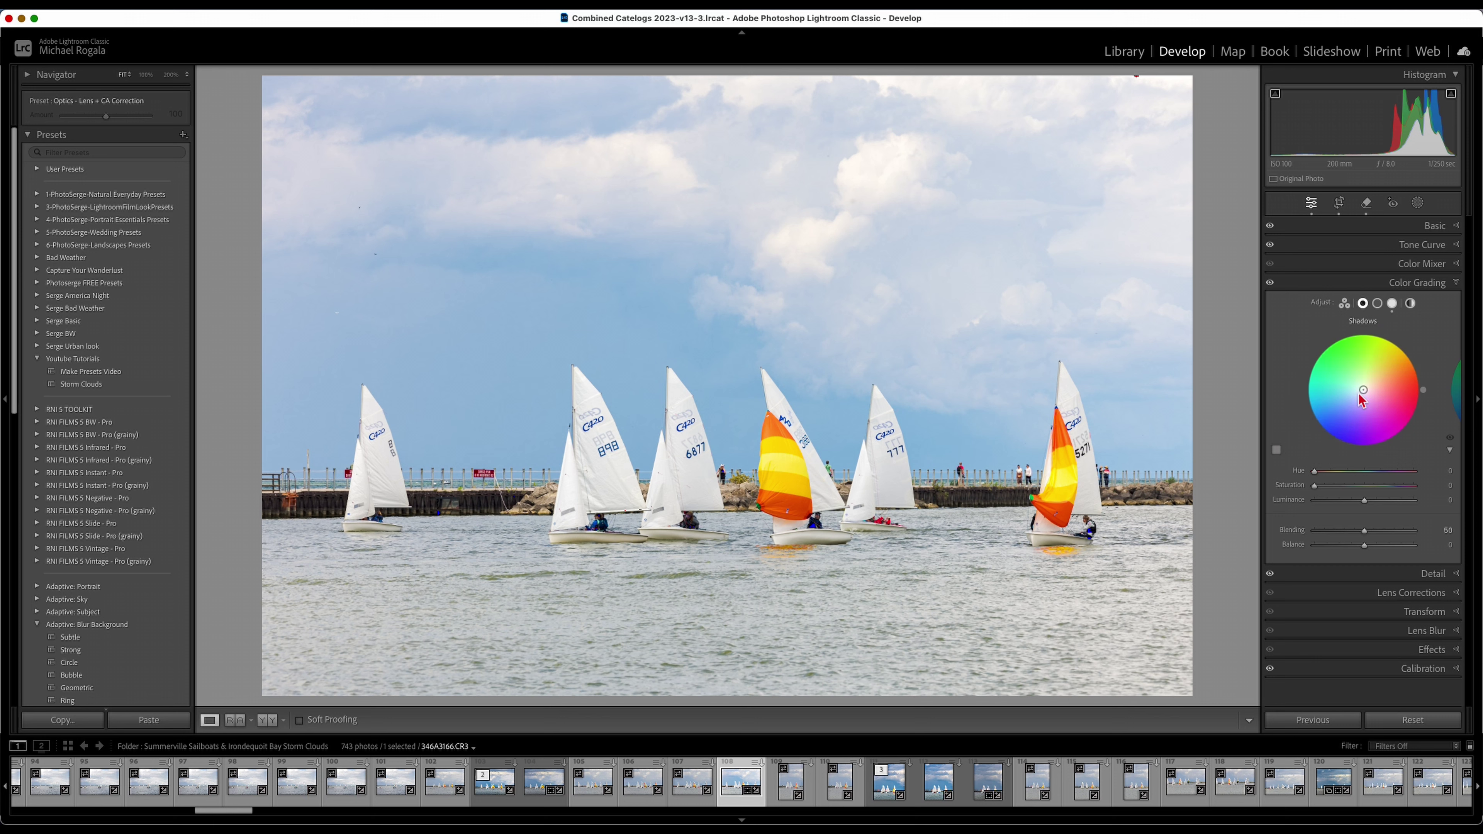
left_click(1352, 406)
mouse_move(1349, 488)
left_mouse_down()
mouse_move(1333, 493)
mouse_move(1368, 507)
mouse_move(1337, 507)
left_mouse_up()
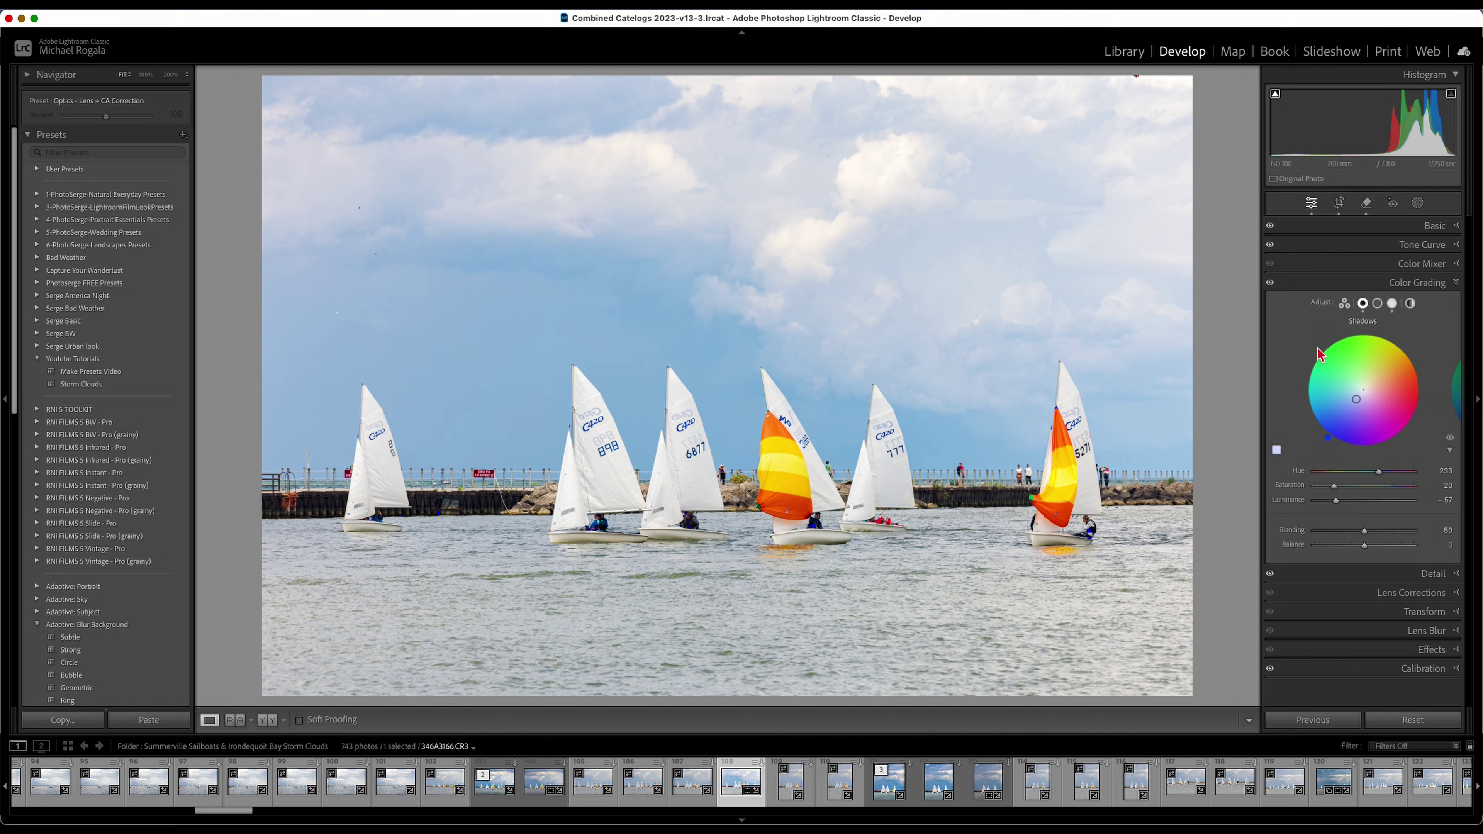
Toggle color grading off and on twice, collapse its panel, and compare Before/After.
left_click(1270, 285)
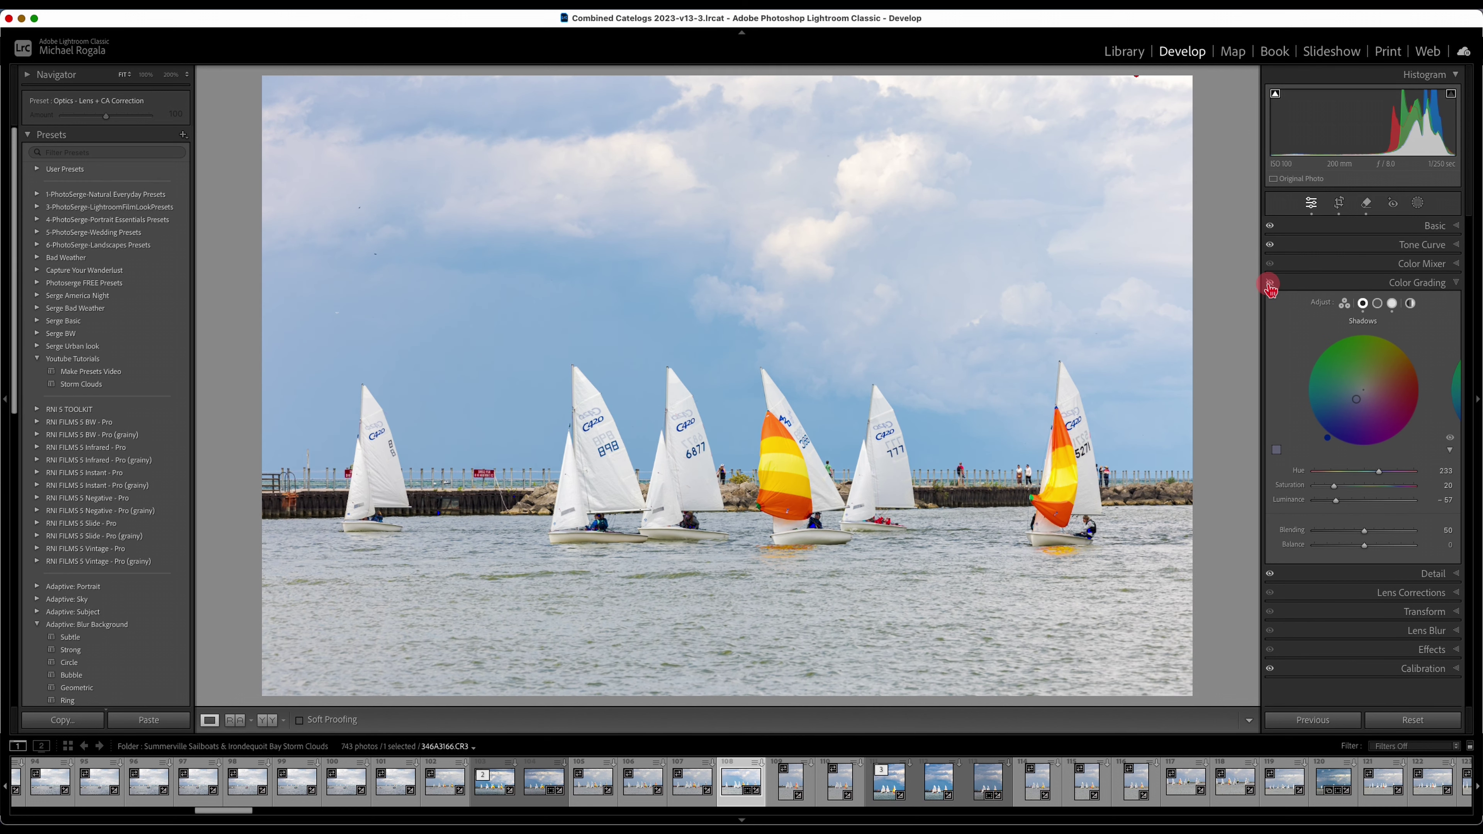
left_click(1270, 285)
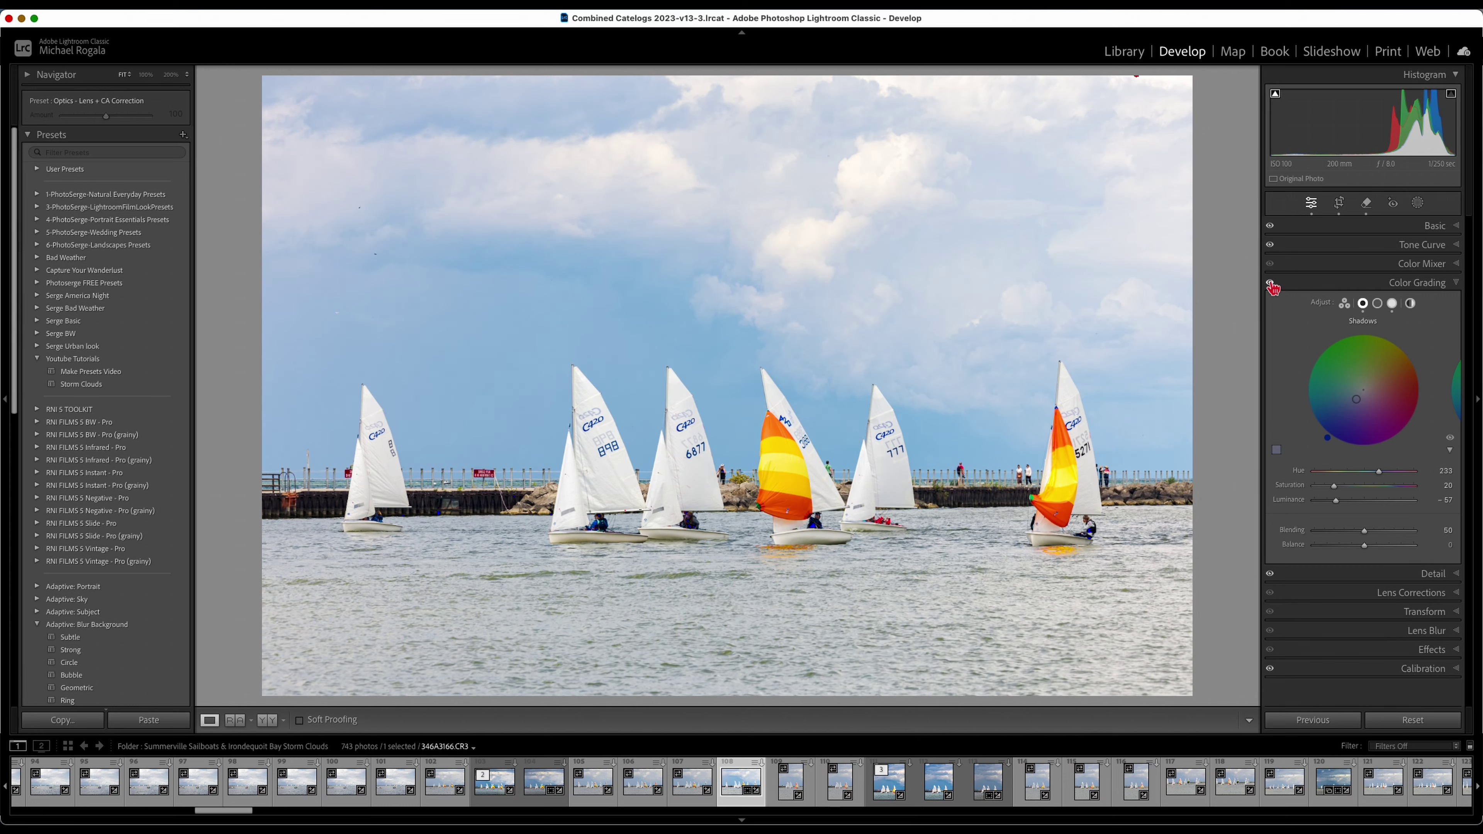
left_click(1270, 284)
left_click(1270, 285)
left_click(1457, 283)
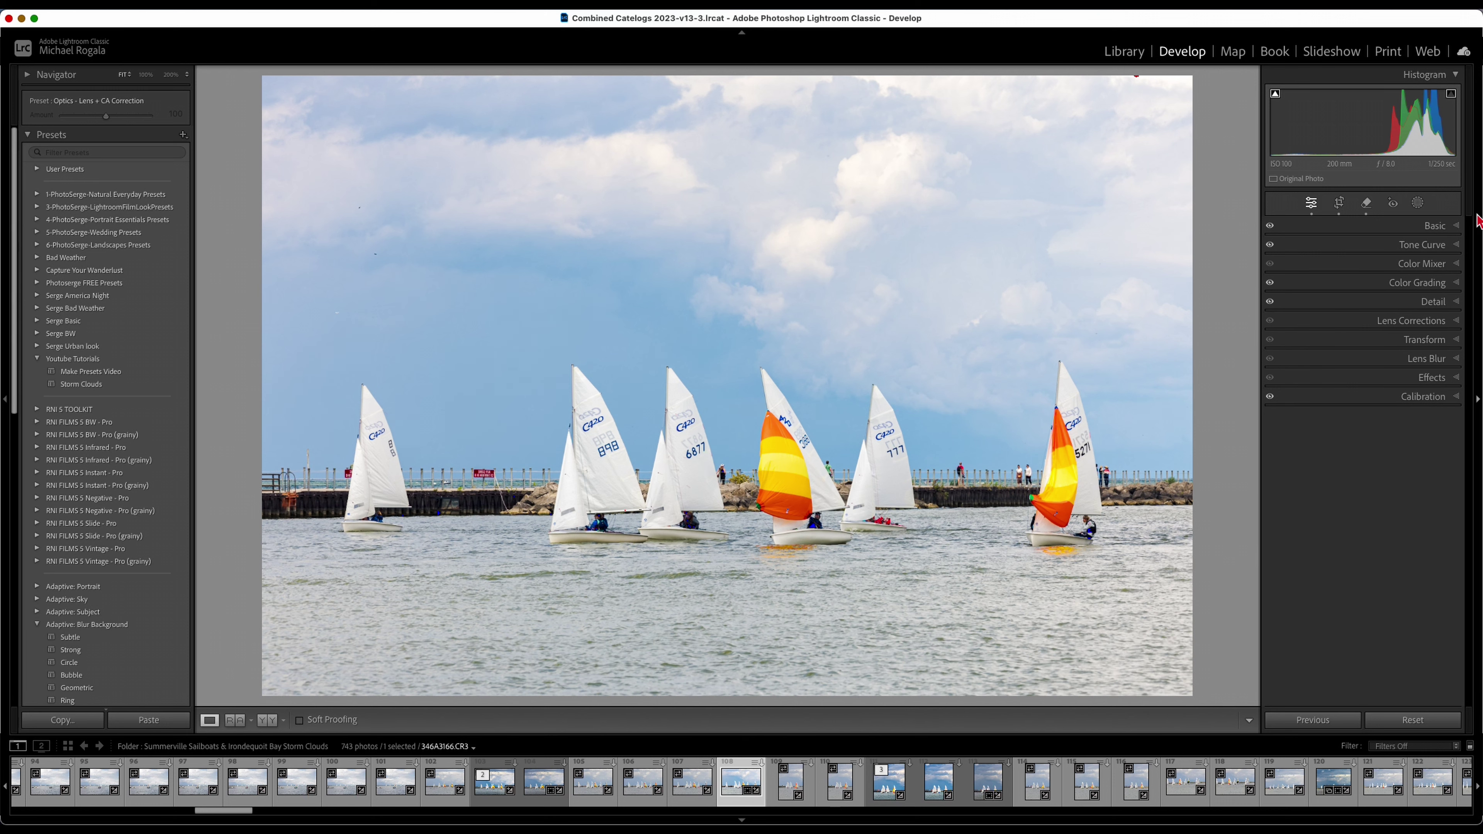
key("backslash")
key("backslash")
key("backslash")
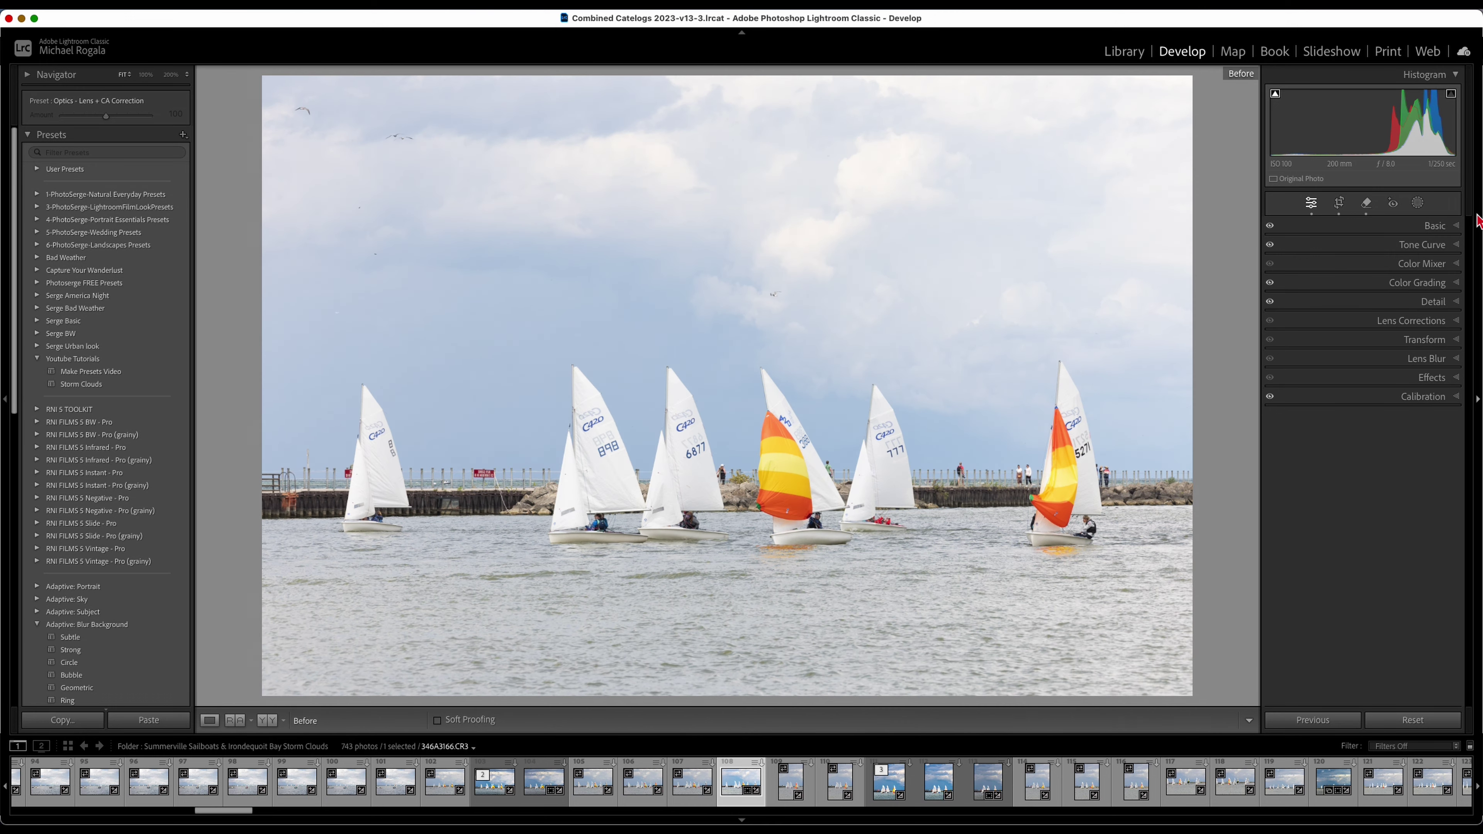
key("backslash")
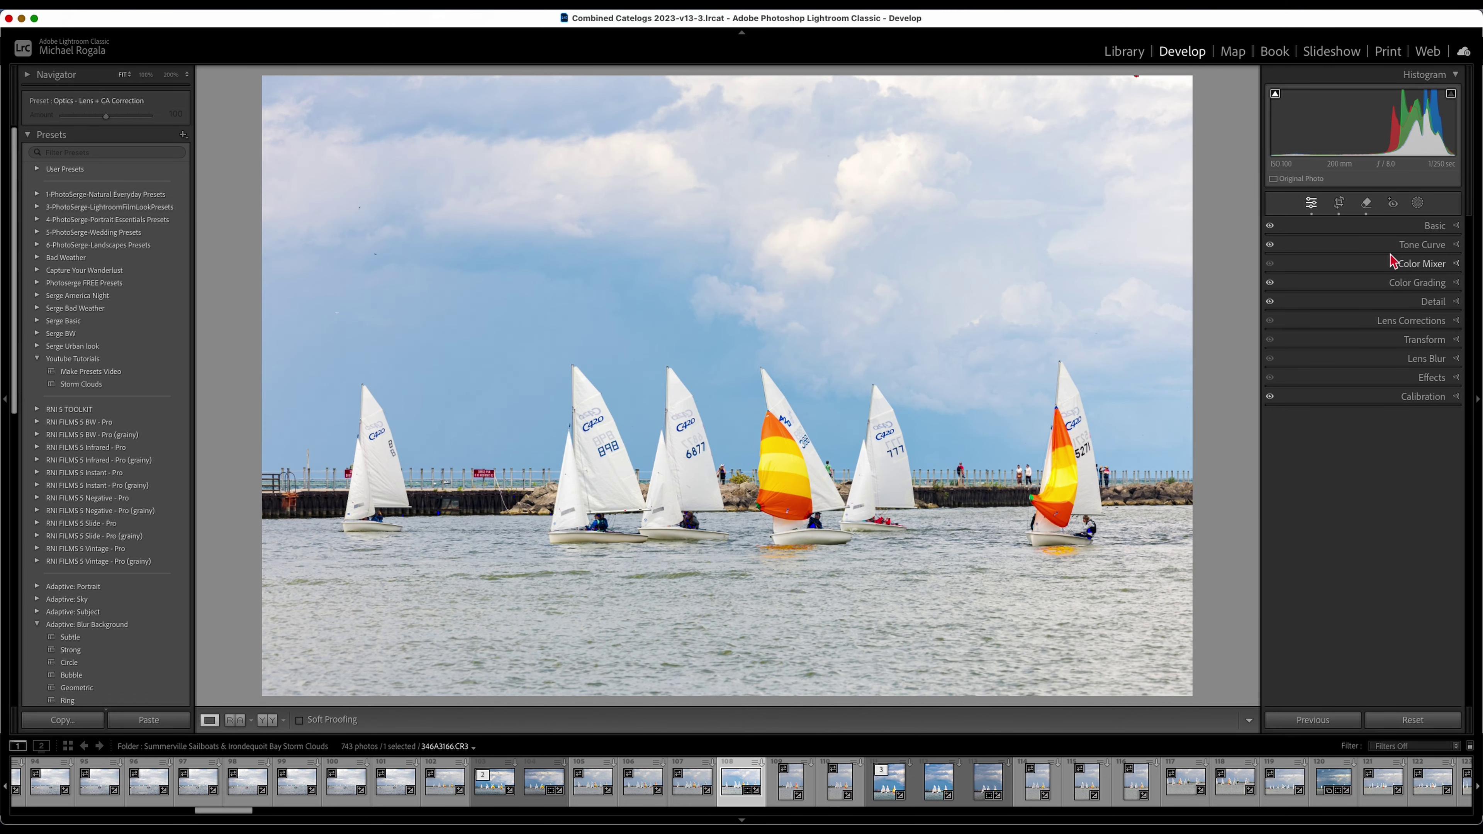
Add a linear gradient over the lower water with Exposure −0.72 and Blacks −10.
left_click(1420, 202)
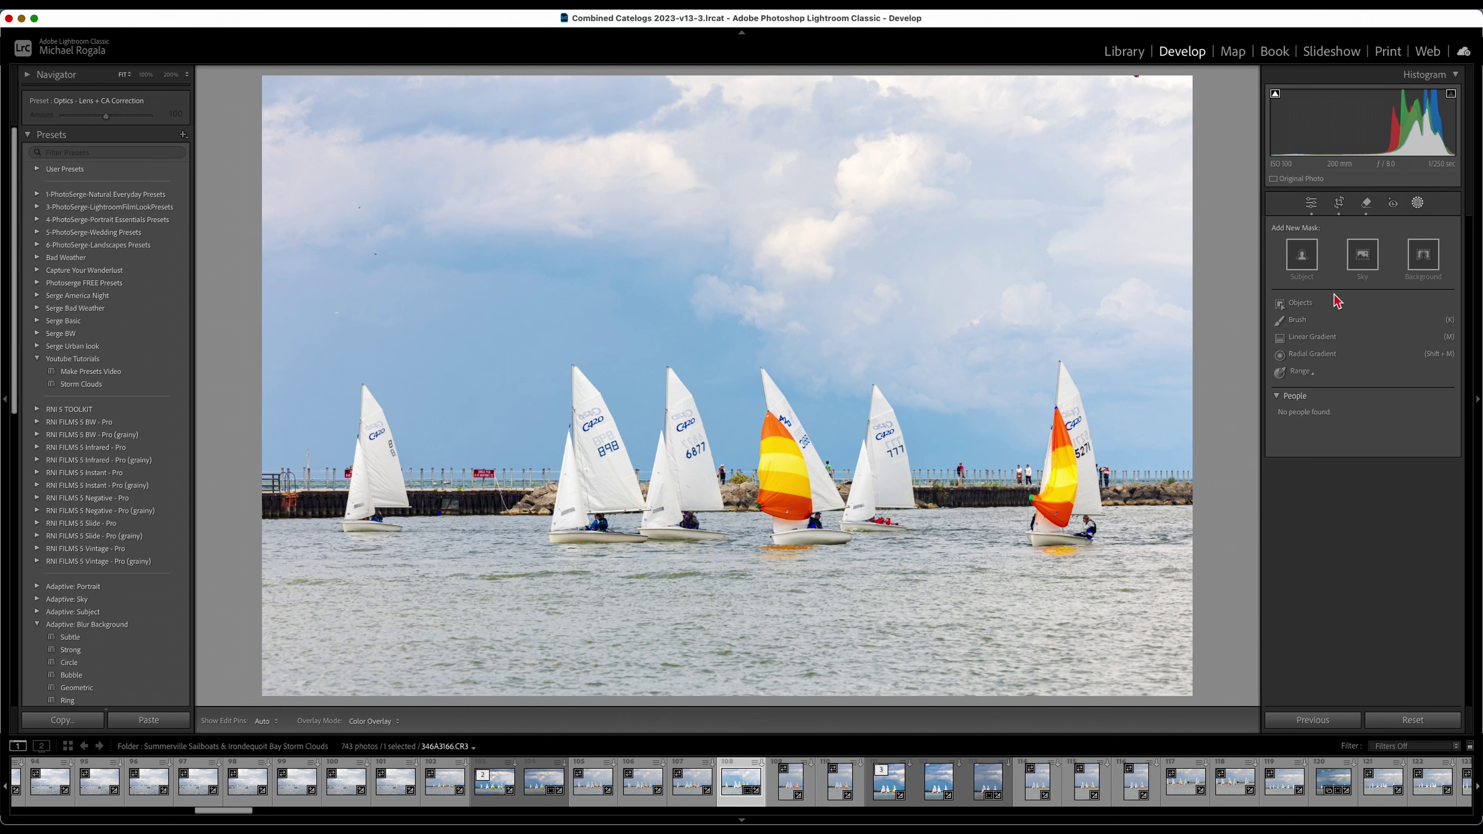
left_click(1311, 338)
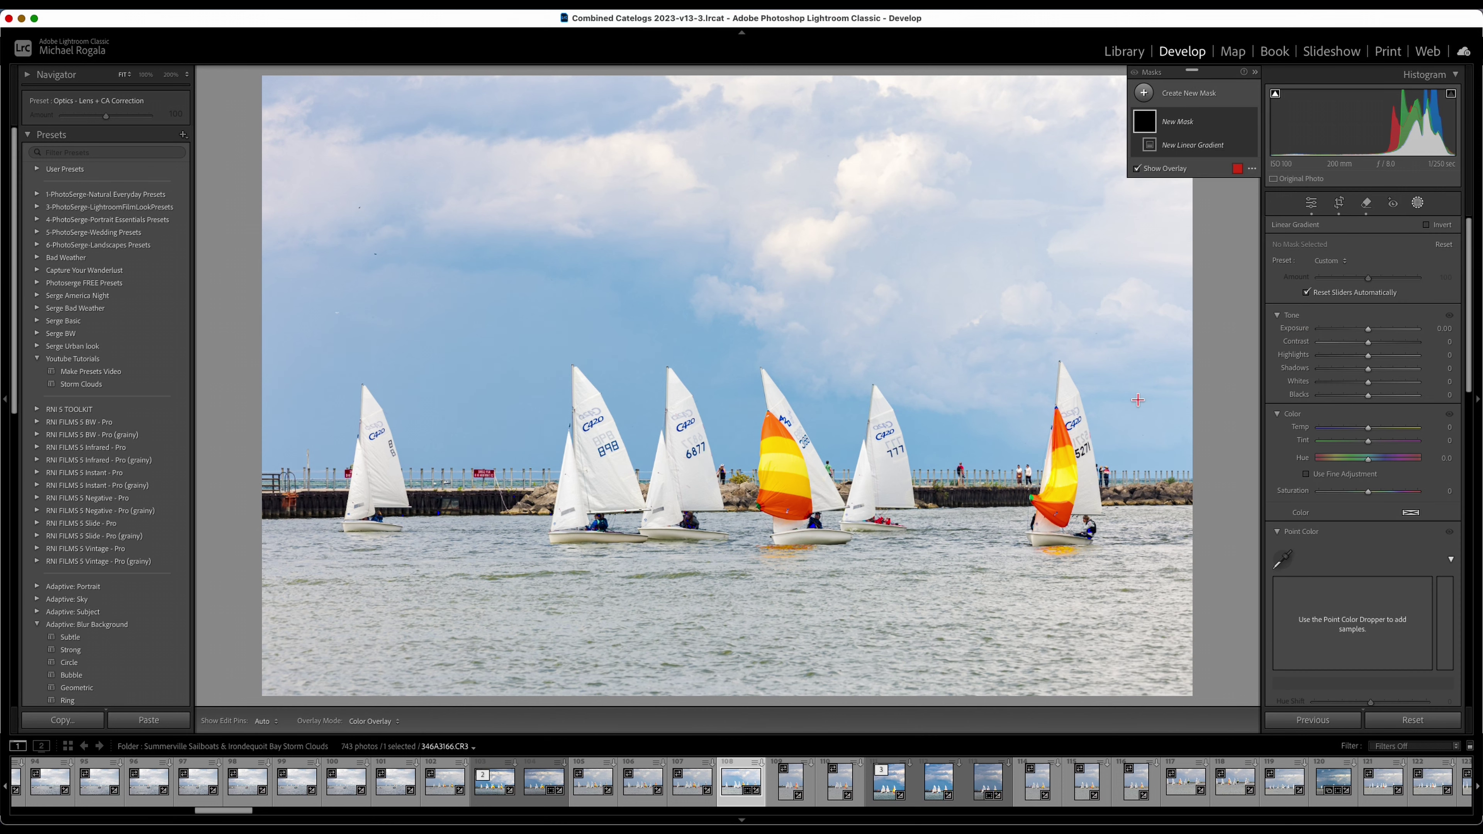
left_click_drag(780, 654, 774, 531)
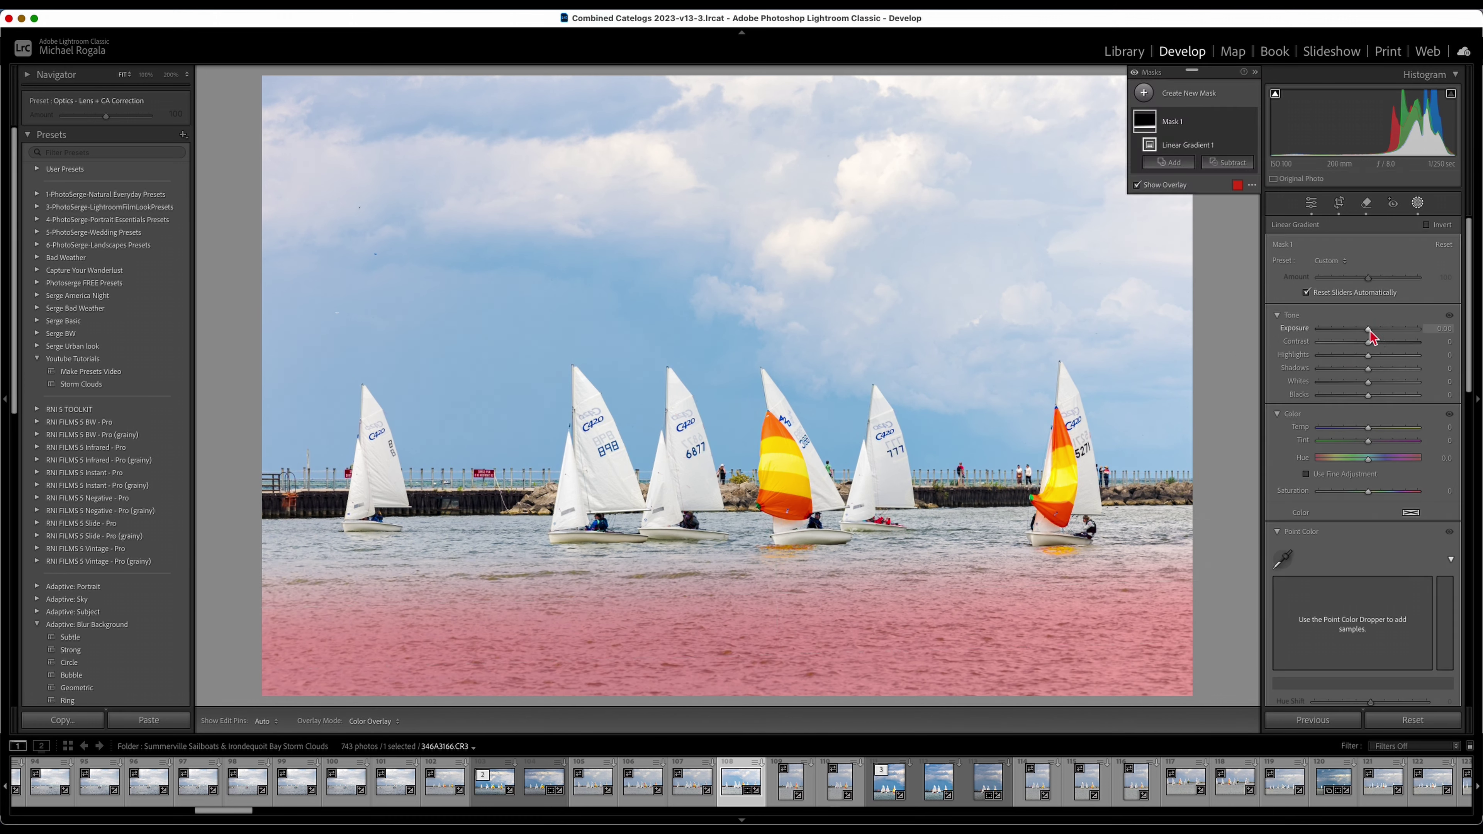
left_click_drag(1370, 331, 1359, 331)
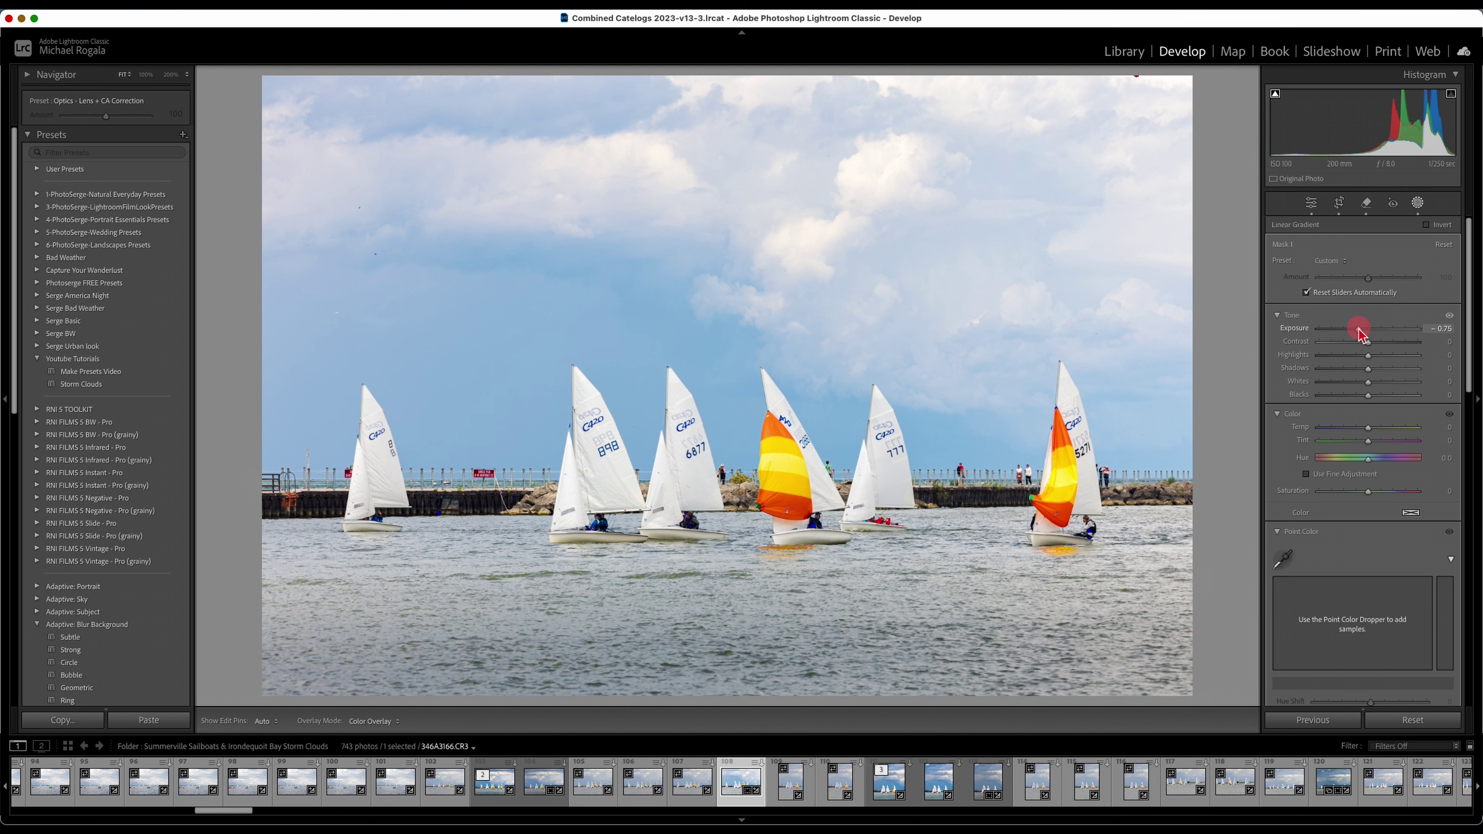
left_click_drag(1369, 396, 1364, 399)
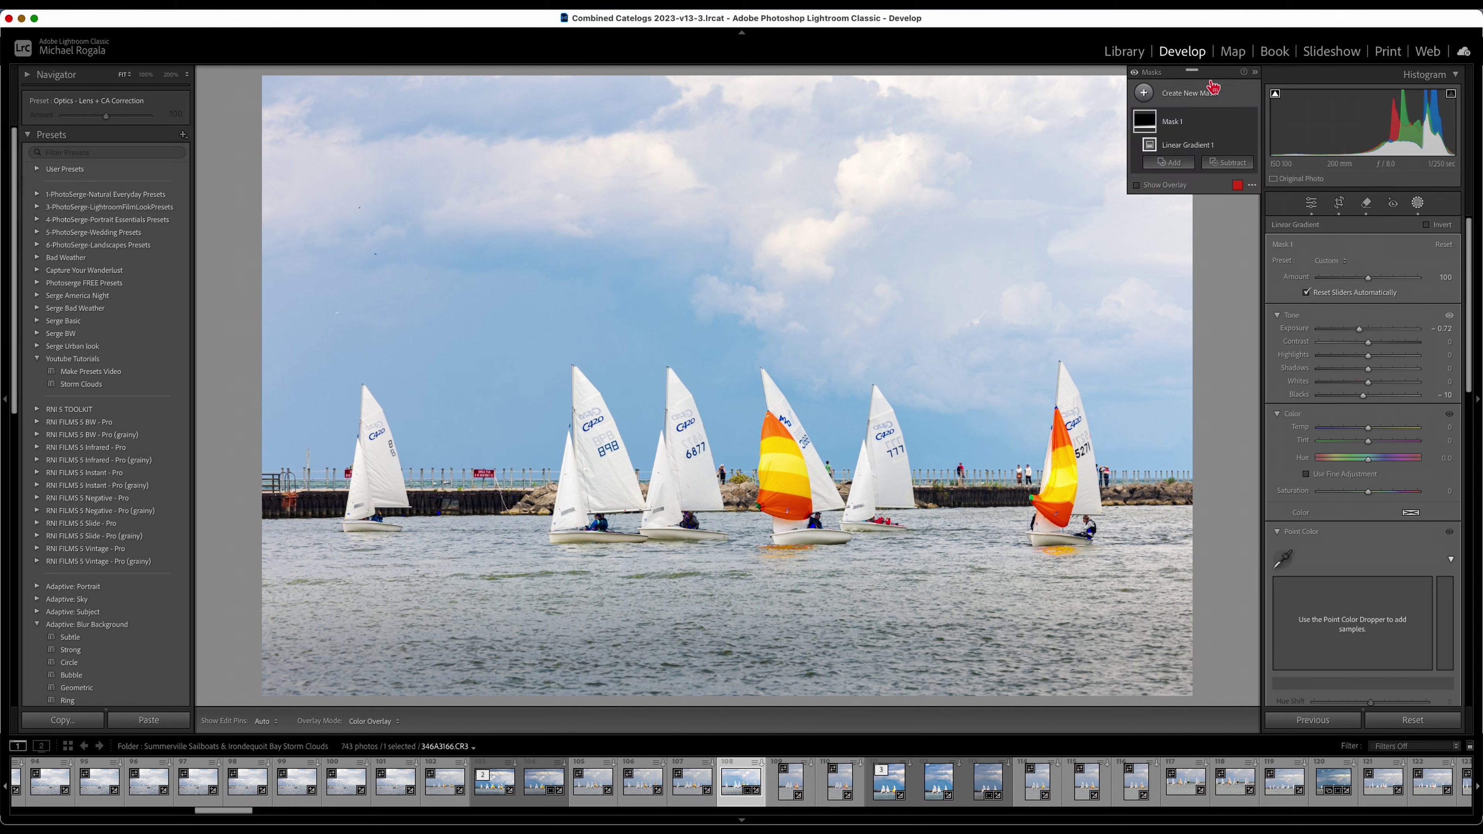
Add a Select Sky mask with Exposure −0.29, Highlights −40, Shadows −37 and Saturation −10.
left_click(1143, 92)
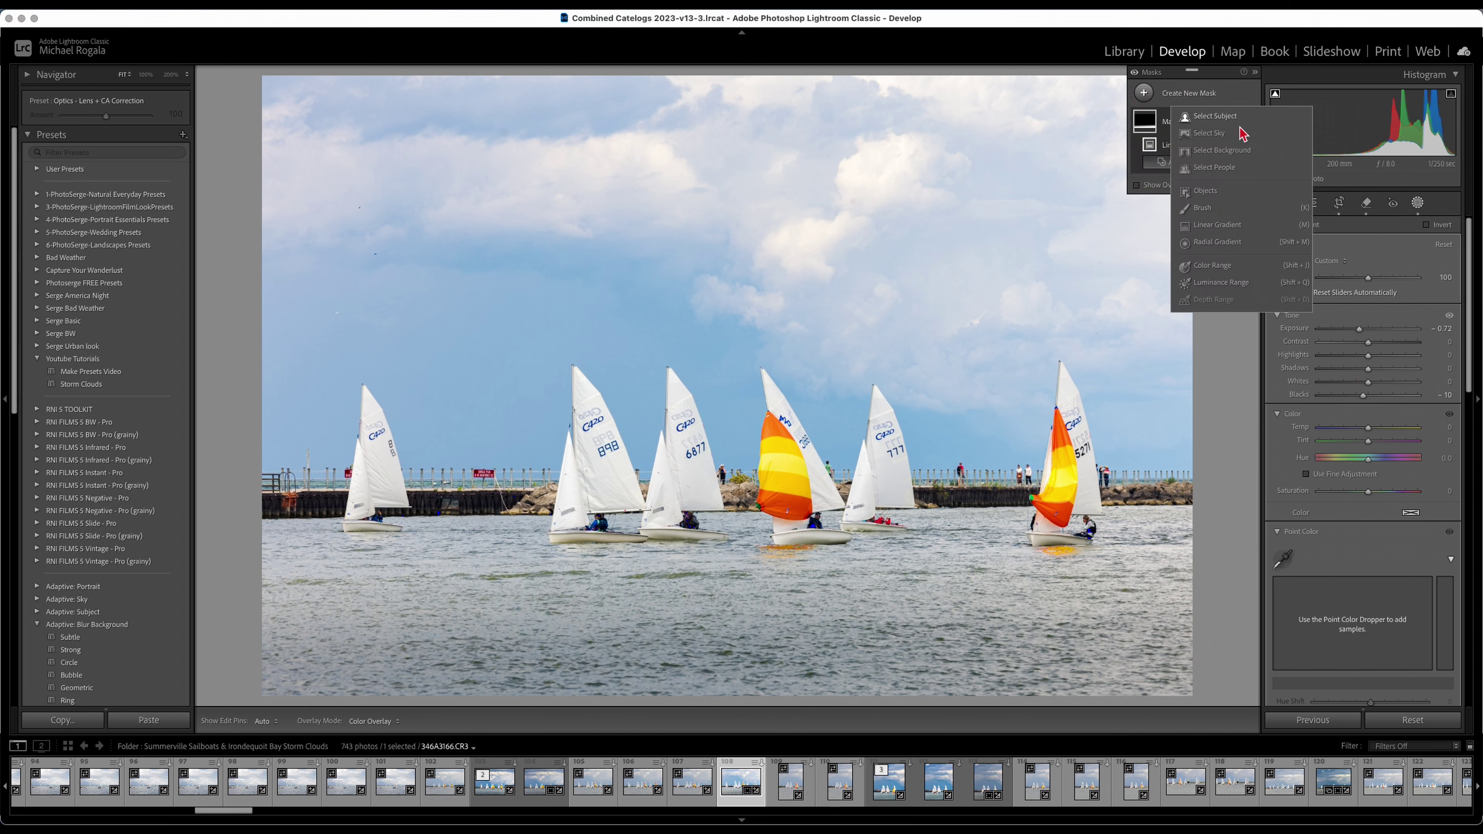
left_click(1219, 134)
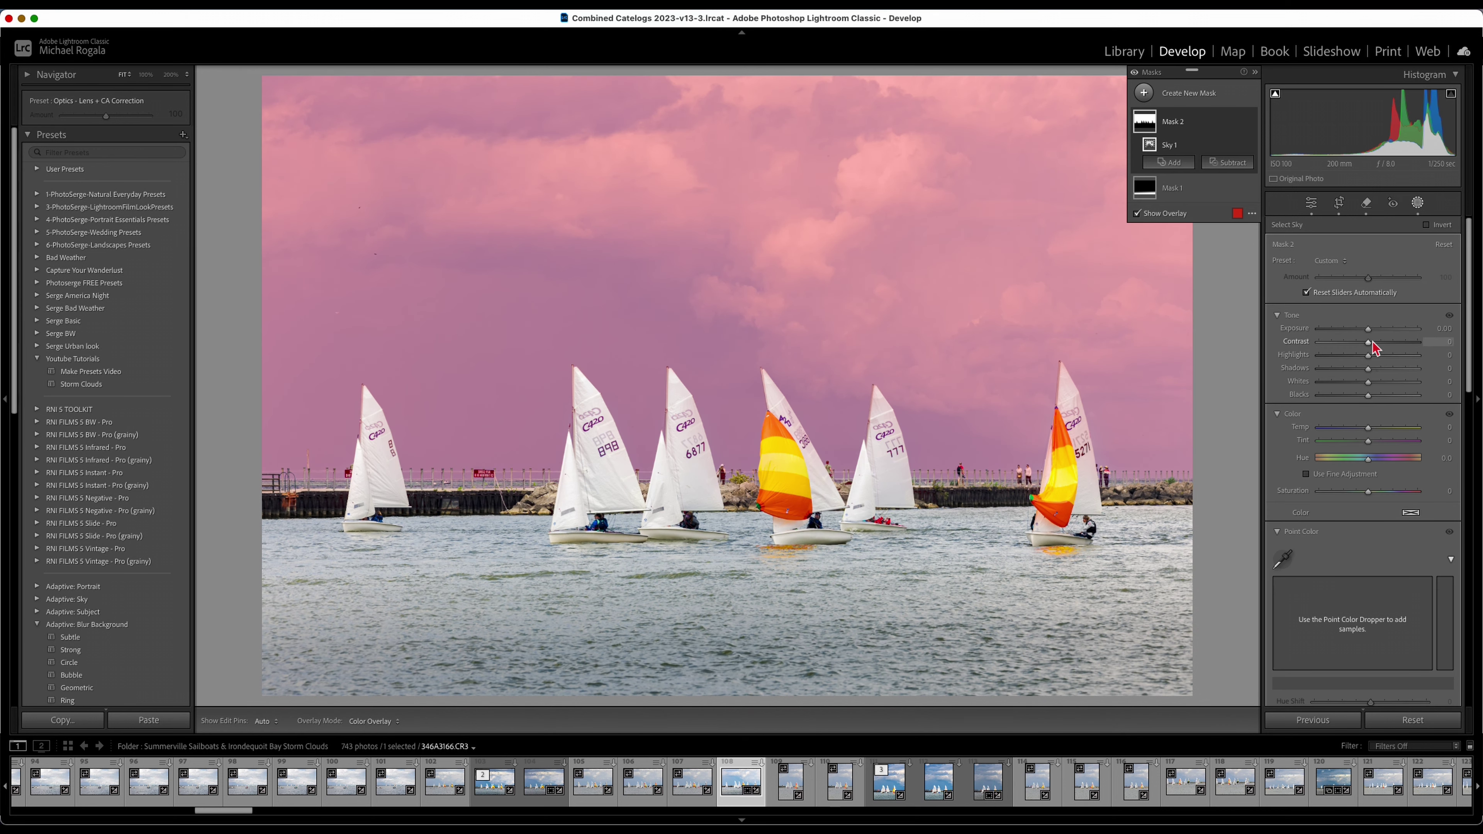
left_click(1369, 331)
left_click_drag(1369, 331, 1366, 331)
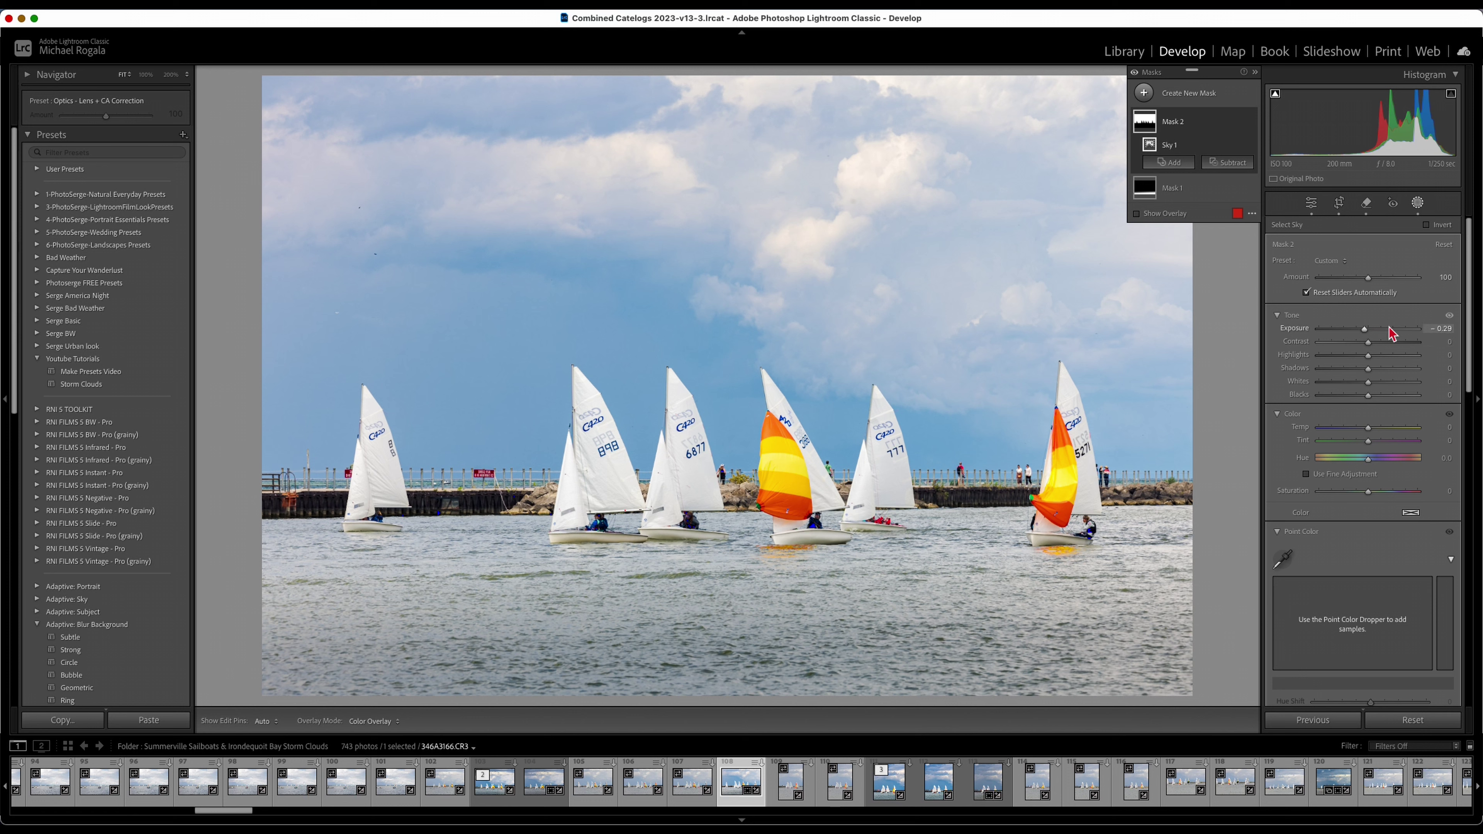
left_click_drag(1369, 358, 1373, 389)
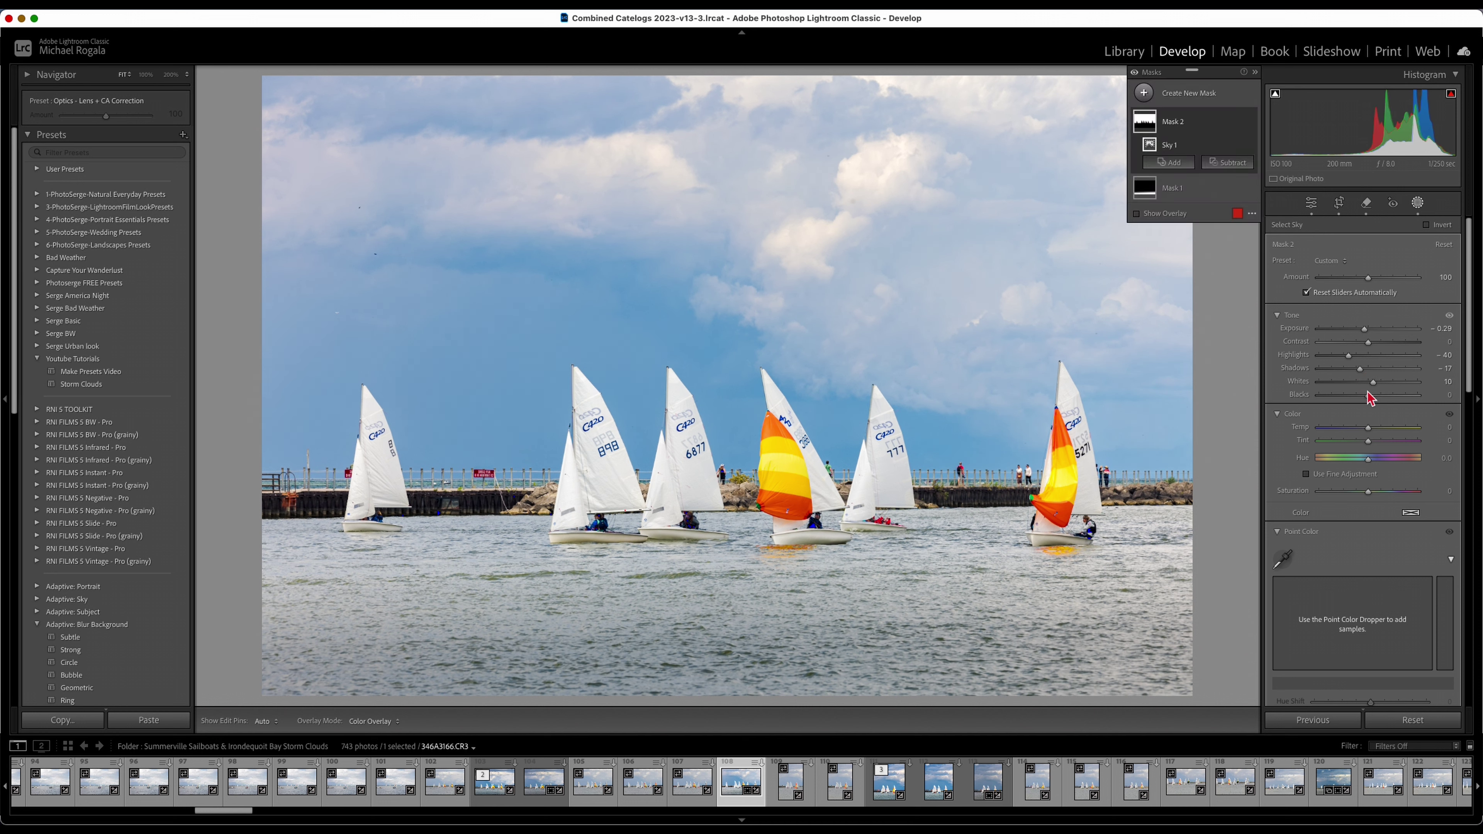
left_click_drag(1369, 399, 1361, 403)
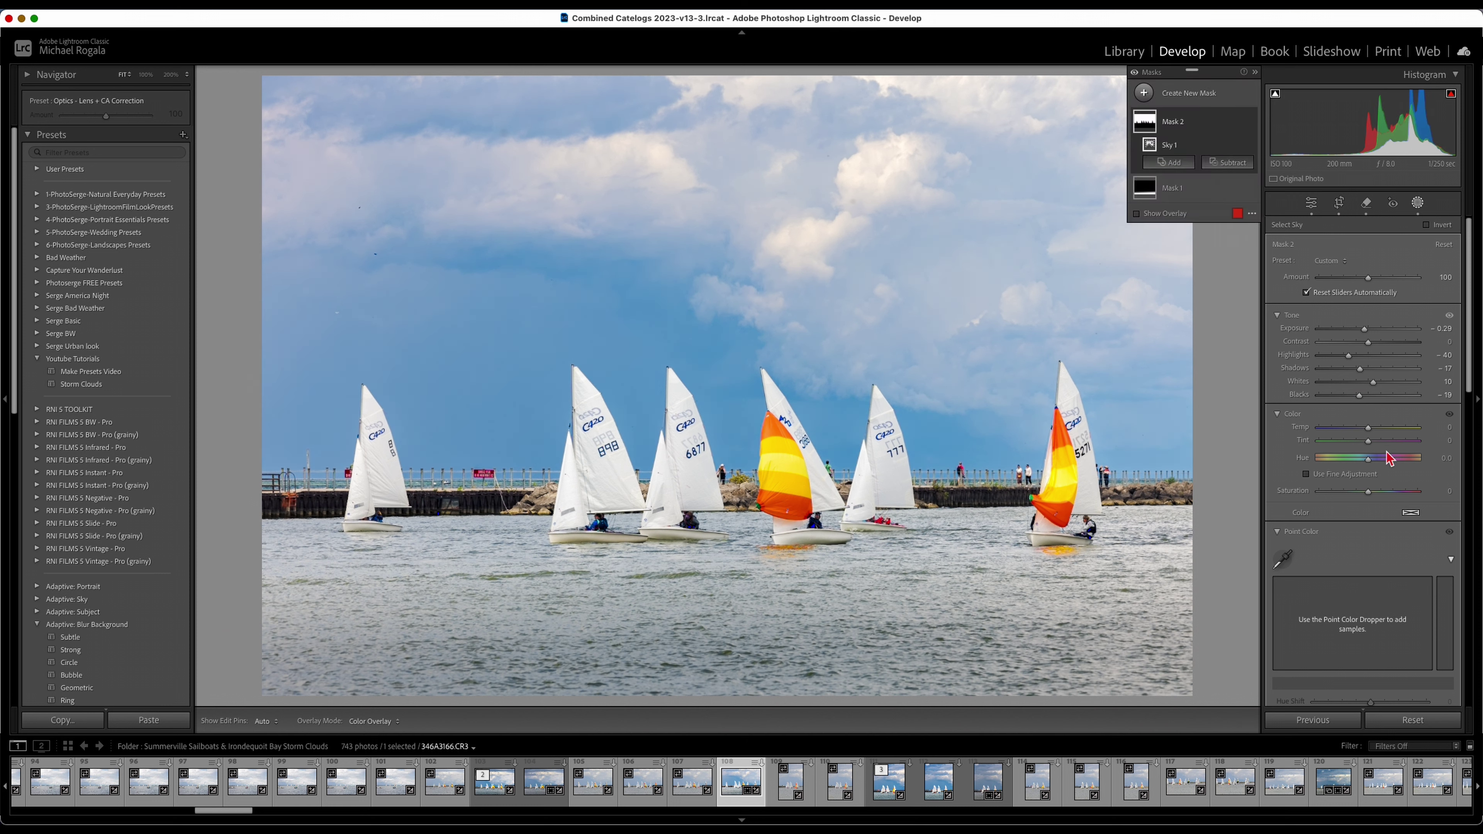
left_click_drag(1365, 494, 1365, 496)
Add a linear gradient mask down from the top of the sky with exposure -0.25.
left_click(1143, 94)
left_click(1218, 226)
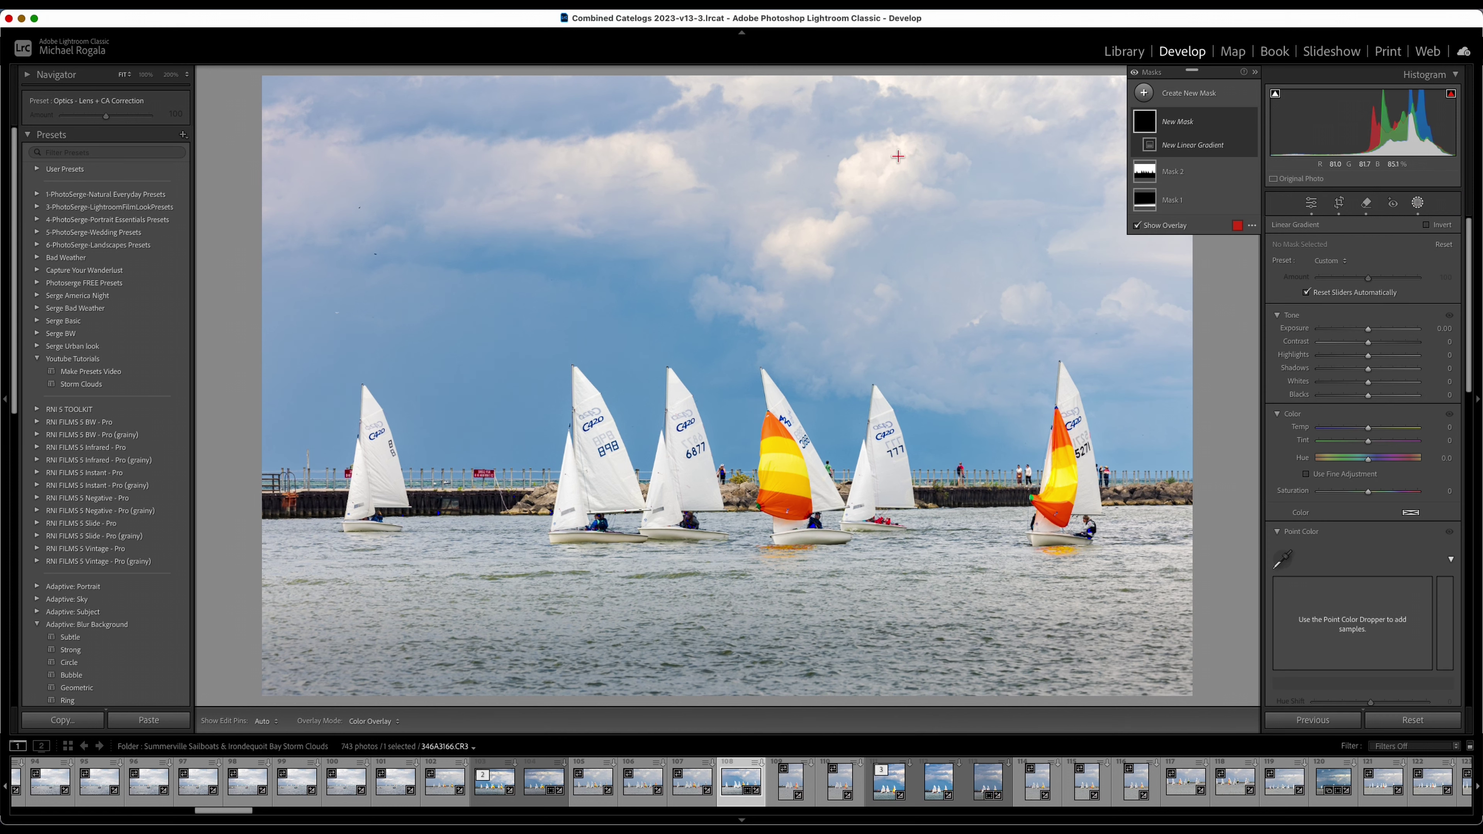
left_click_drag(612, 90, 661, 310)
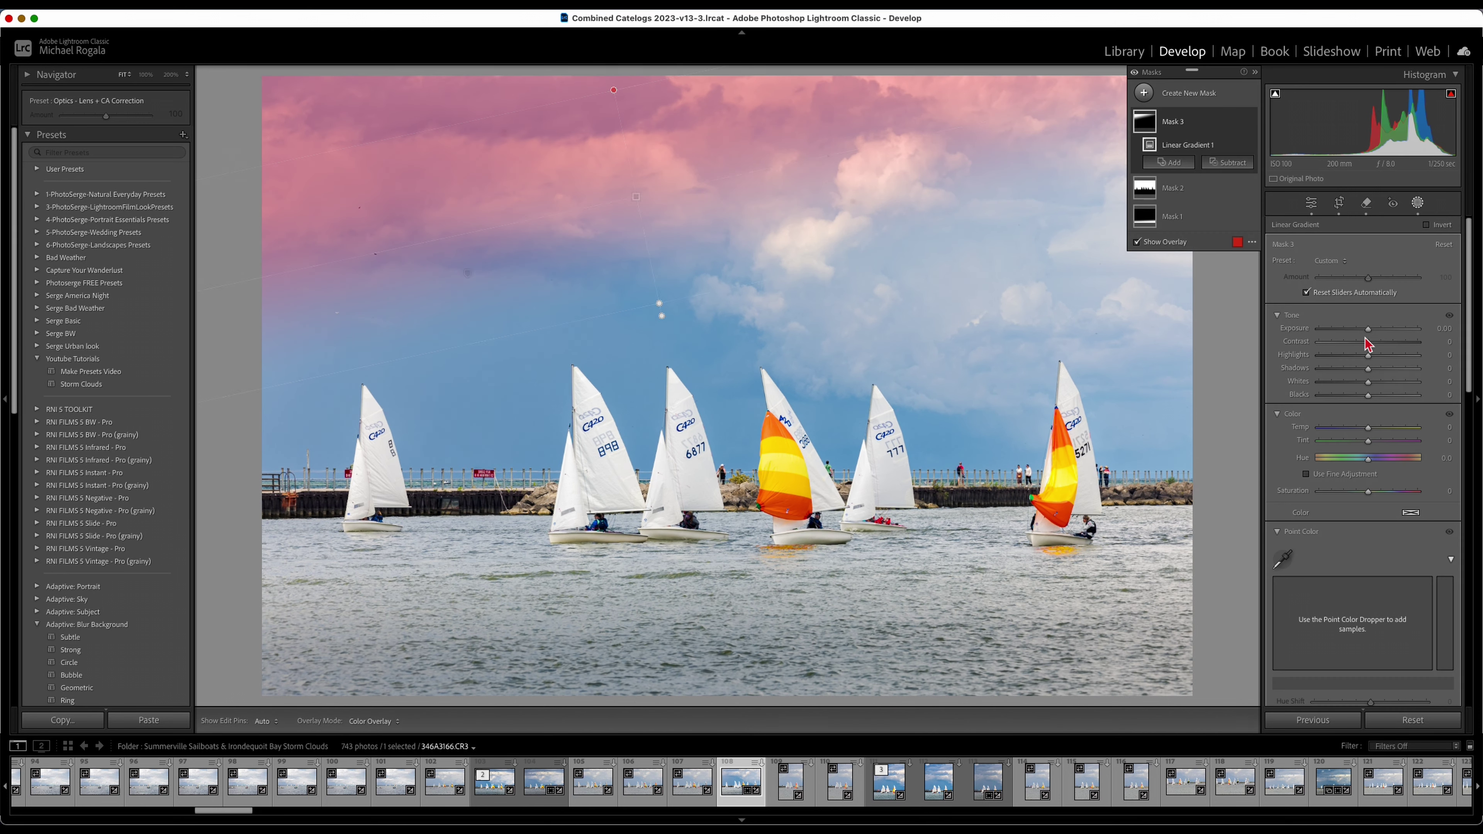
left_click_drag(1368, 331, 1364, 335)
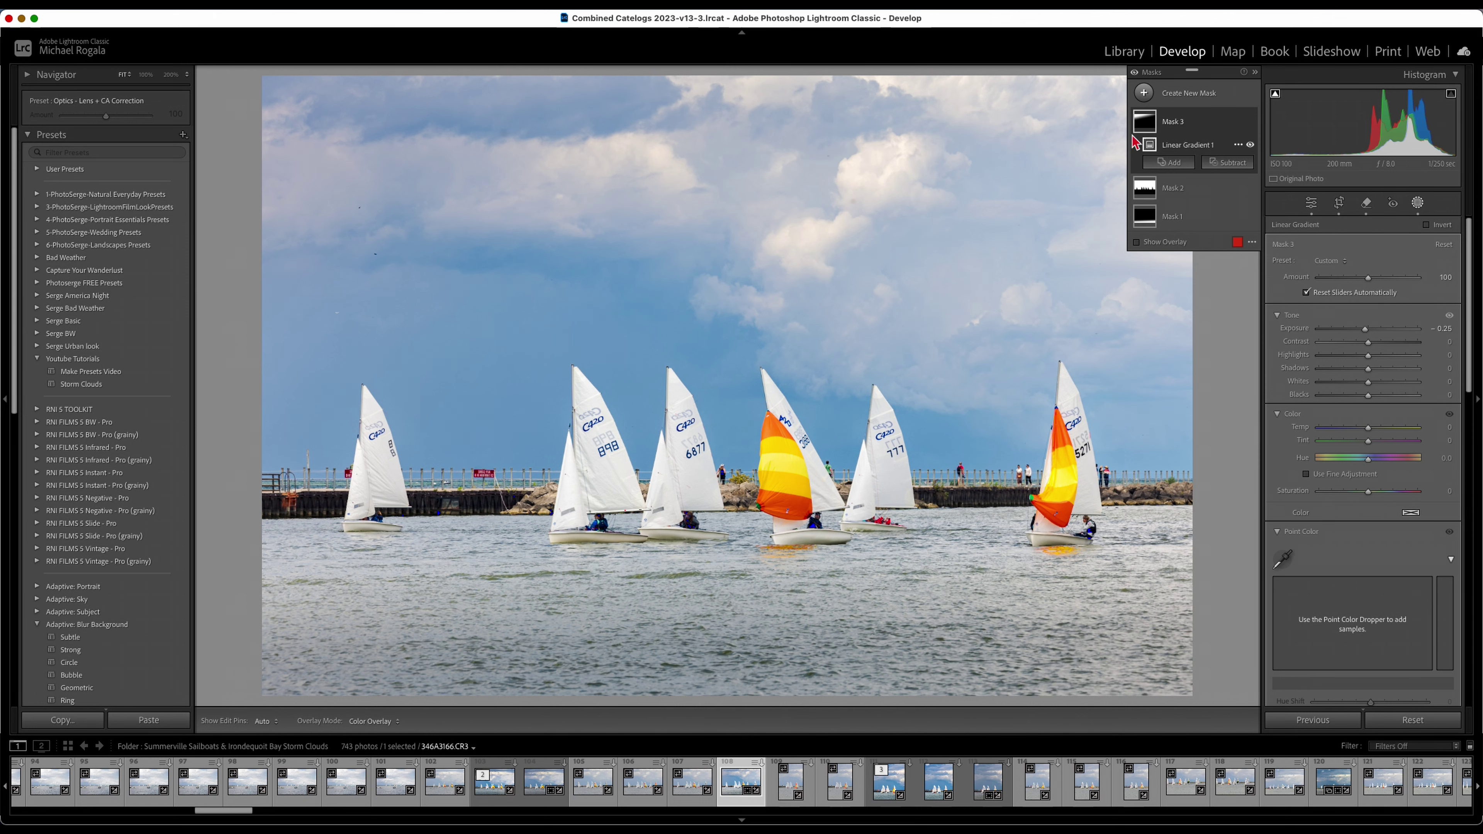
Add a Select Subject mask on the sailboats with highlights -10, adjusted whites and slightly raised texture.
left_click(1144, 94)
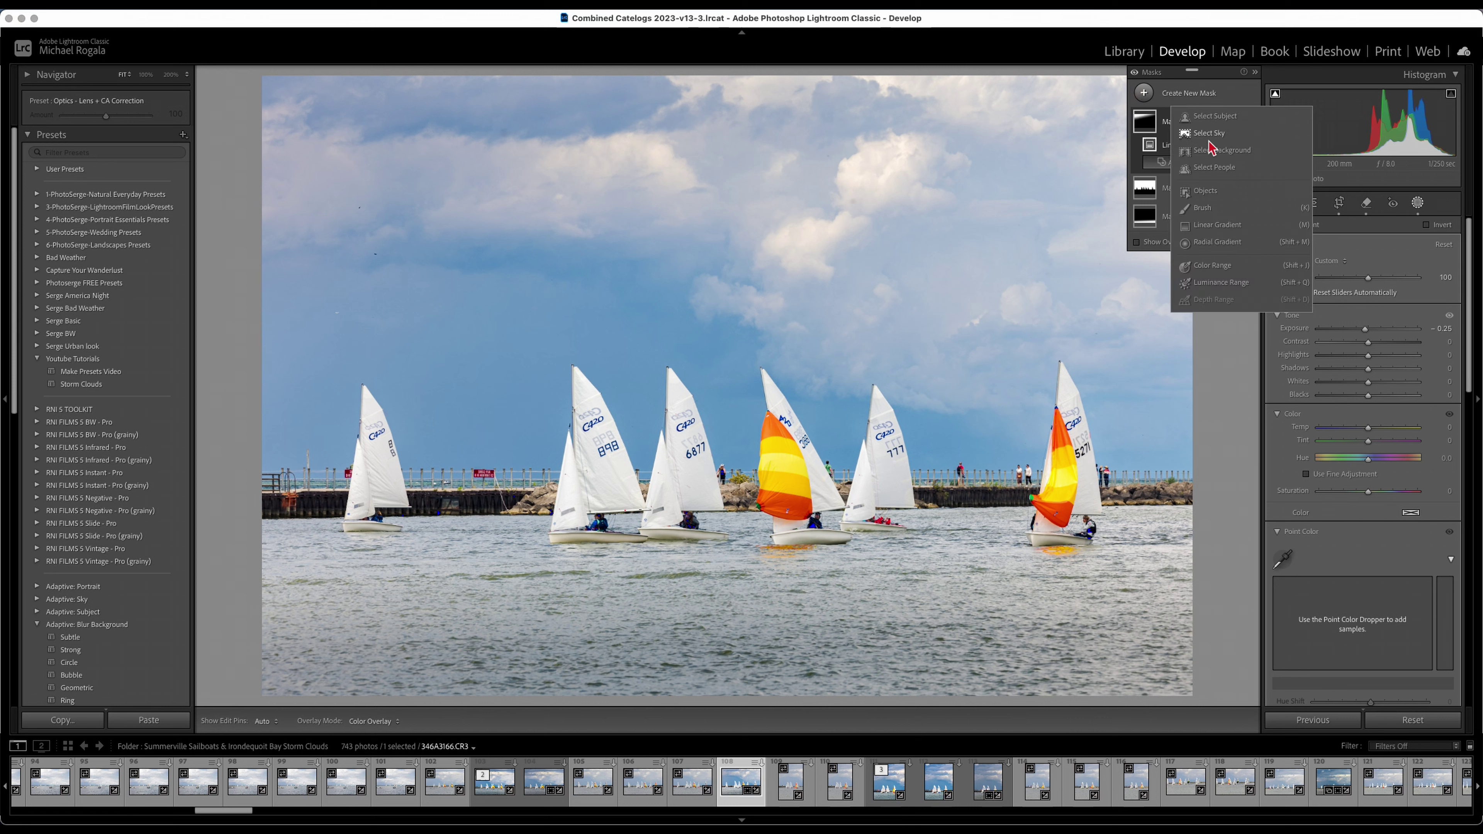
left_click(1222, 118)
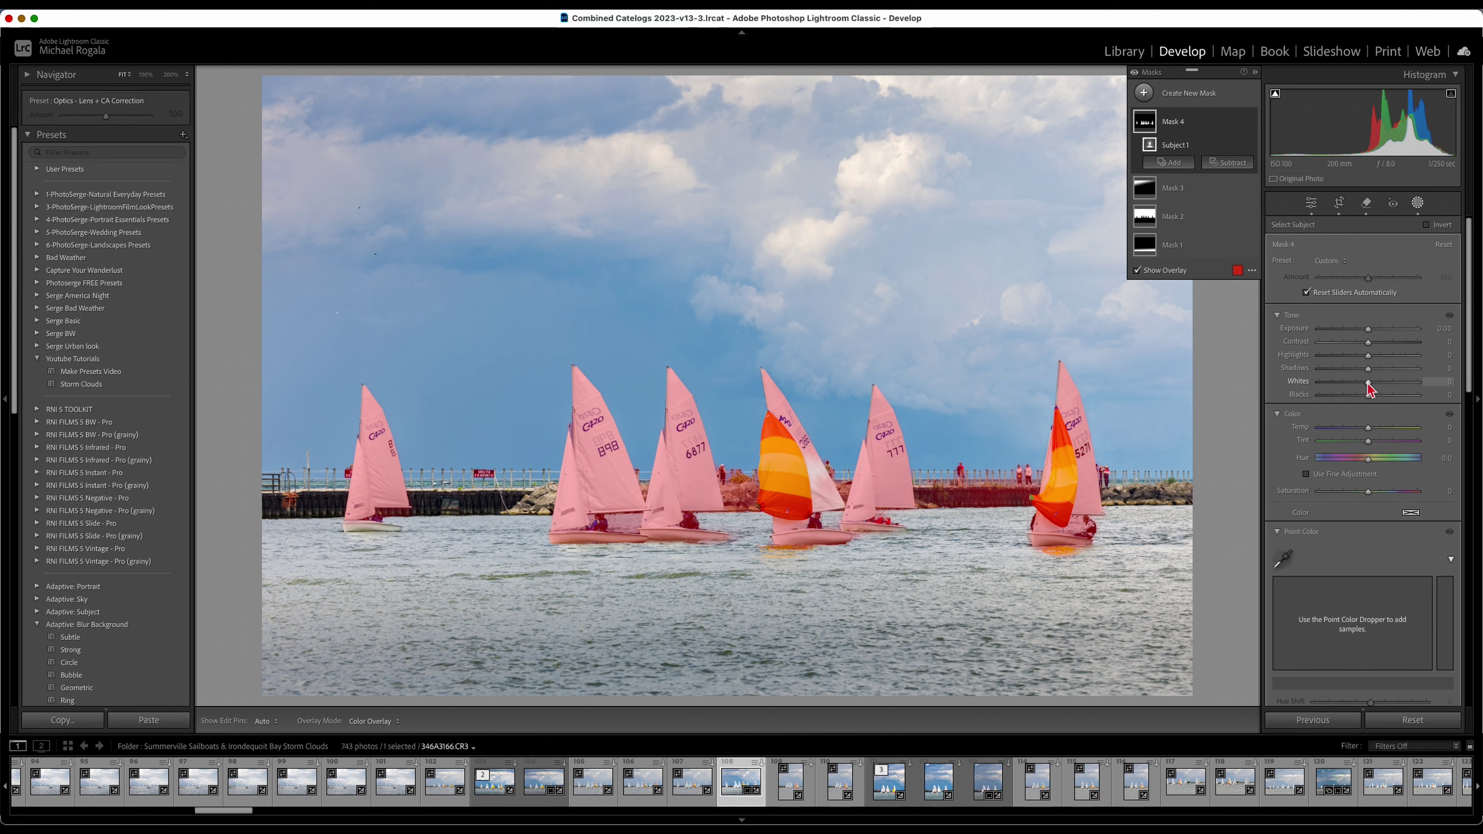
mouse_move(1368, 384)
left_mouse_down()
mouse_move(1362, 356)
mouse_move(1364, 397)
left_mouse_up()
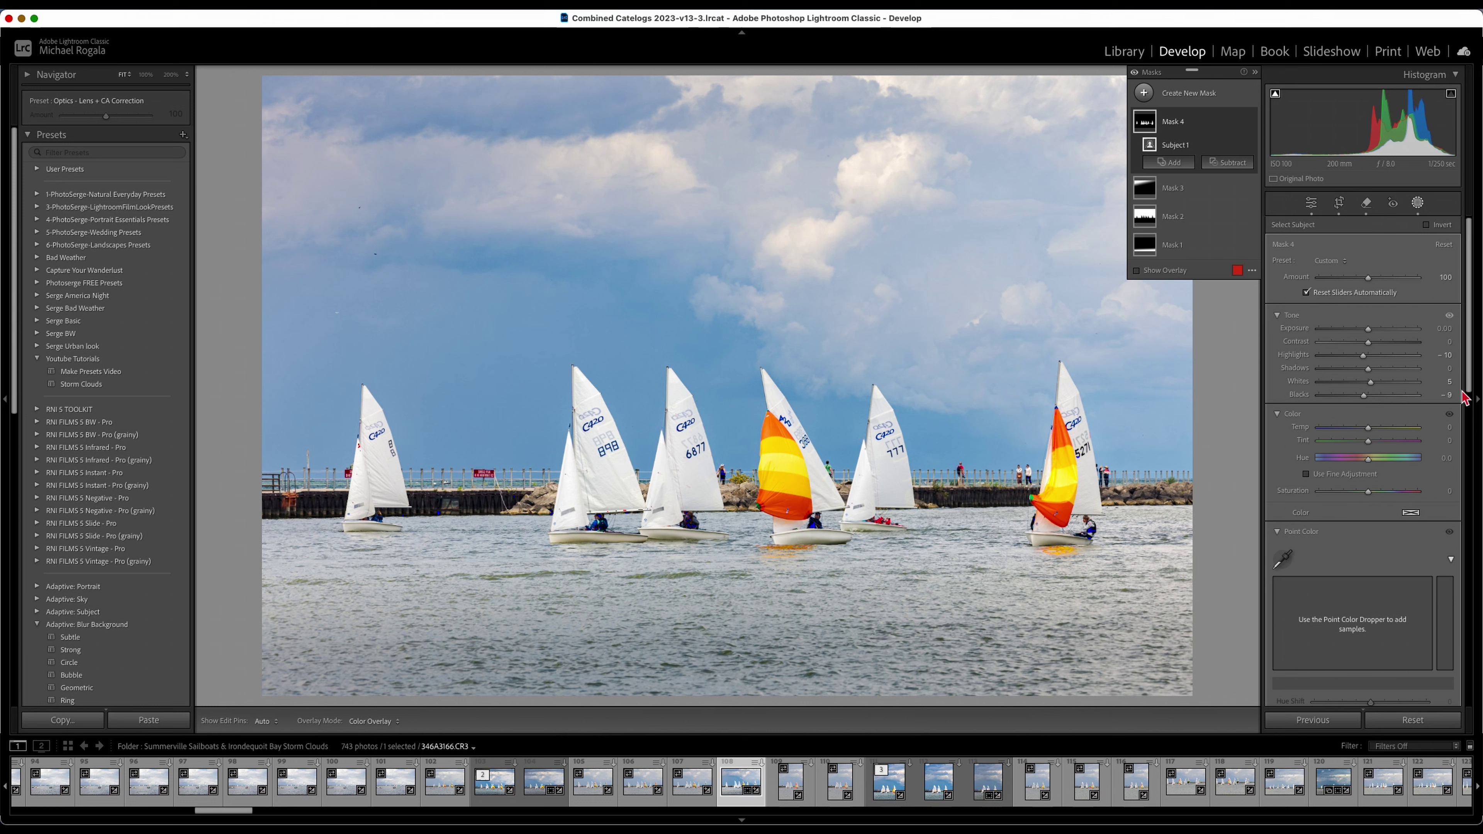
scroll(1442, 473, "down", 10)
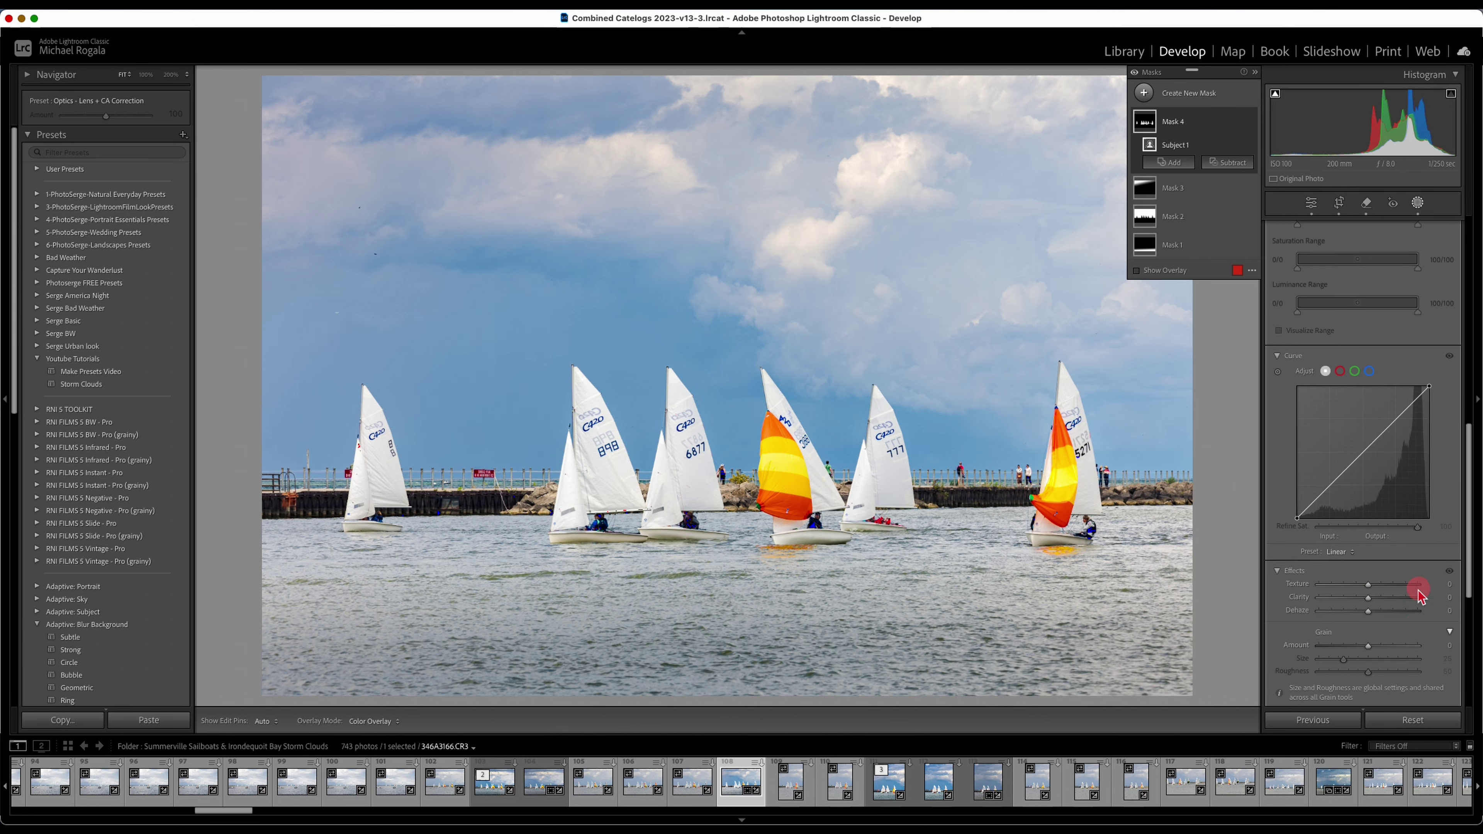
left_click_drag(1367, 567, 1365, 581)
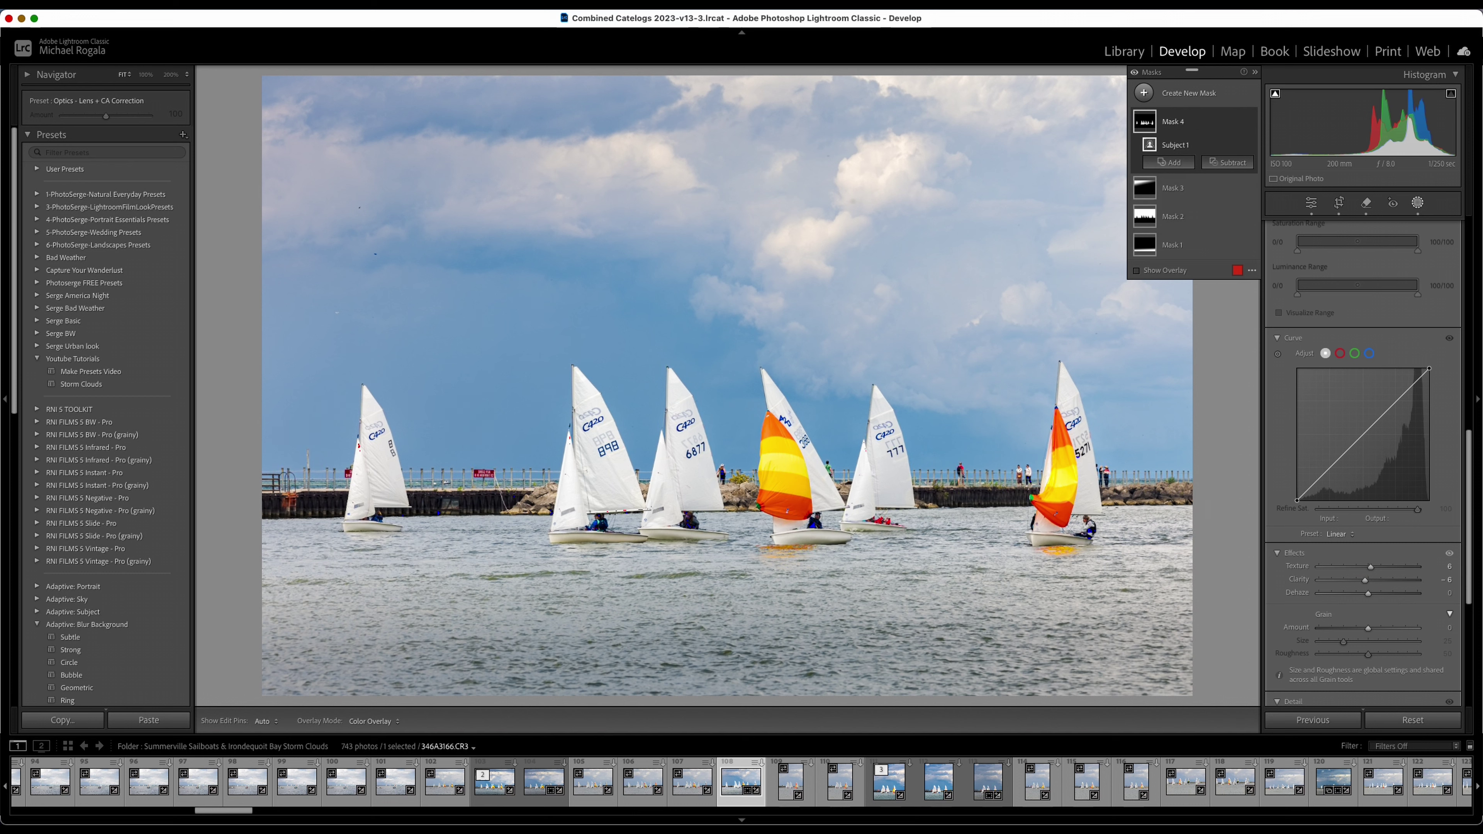
Draw a radial gradient mask around the central sailboats and reposition it over the boats.
scroll(1454, 526, "up", 10)
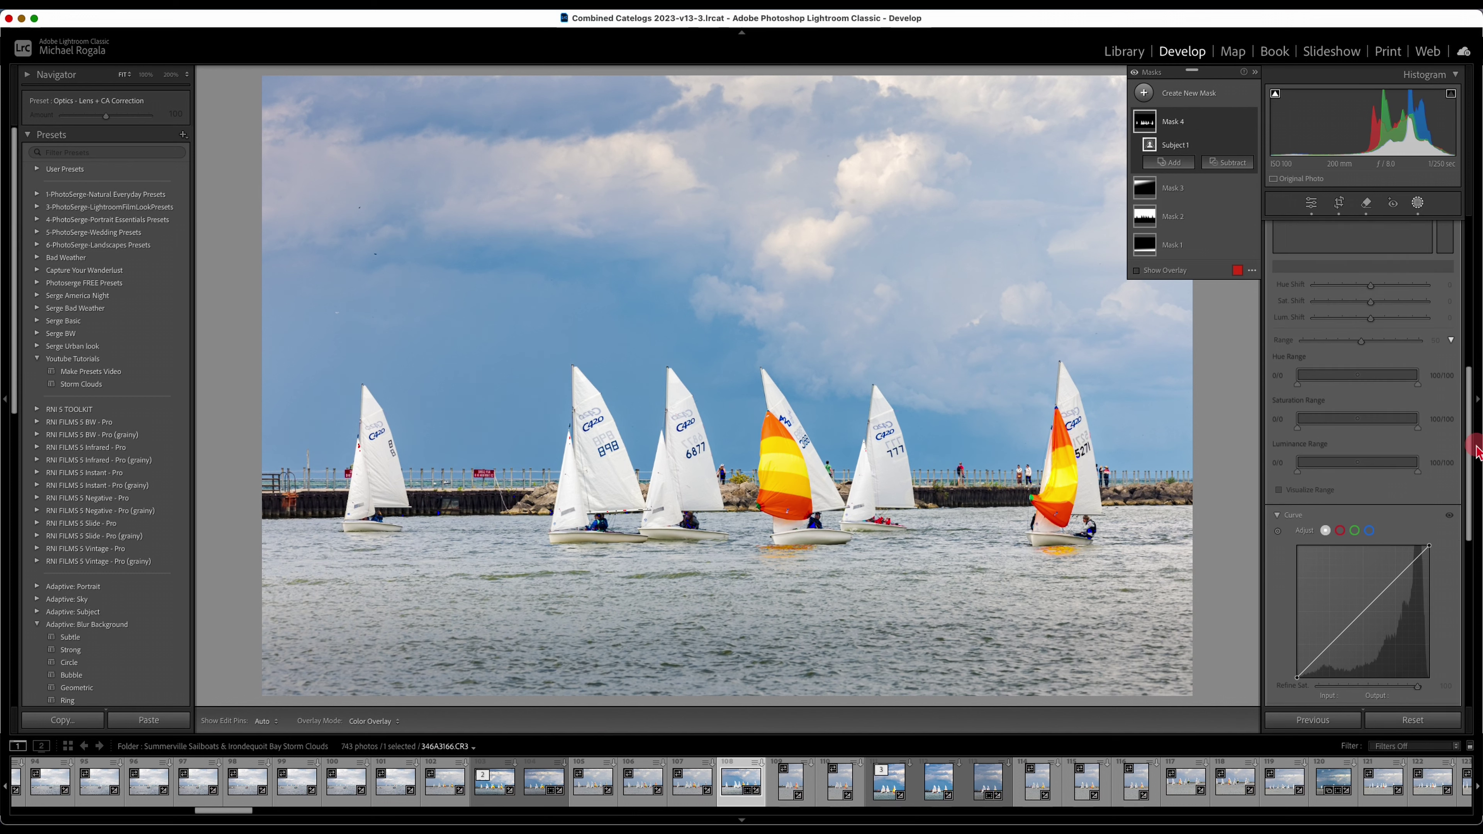
scroll(1366, 461, "up", 2)
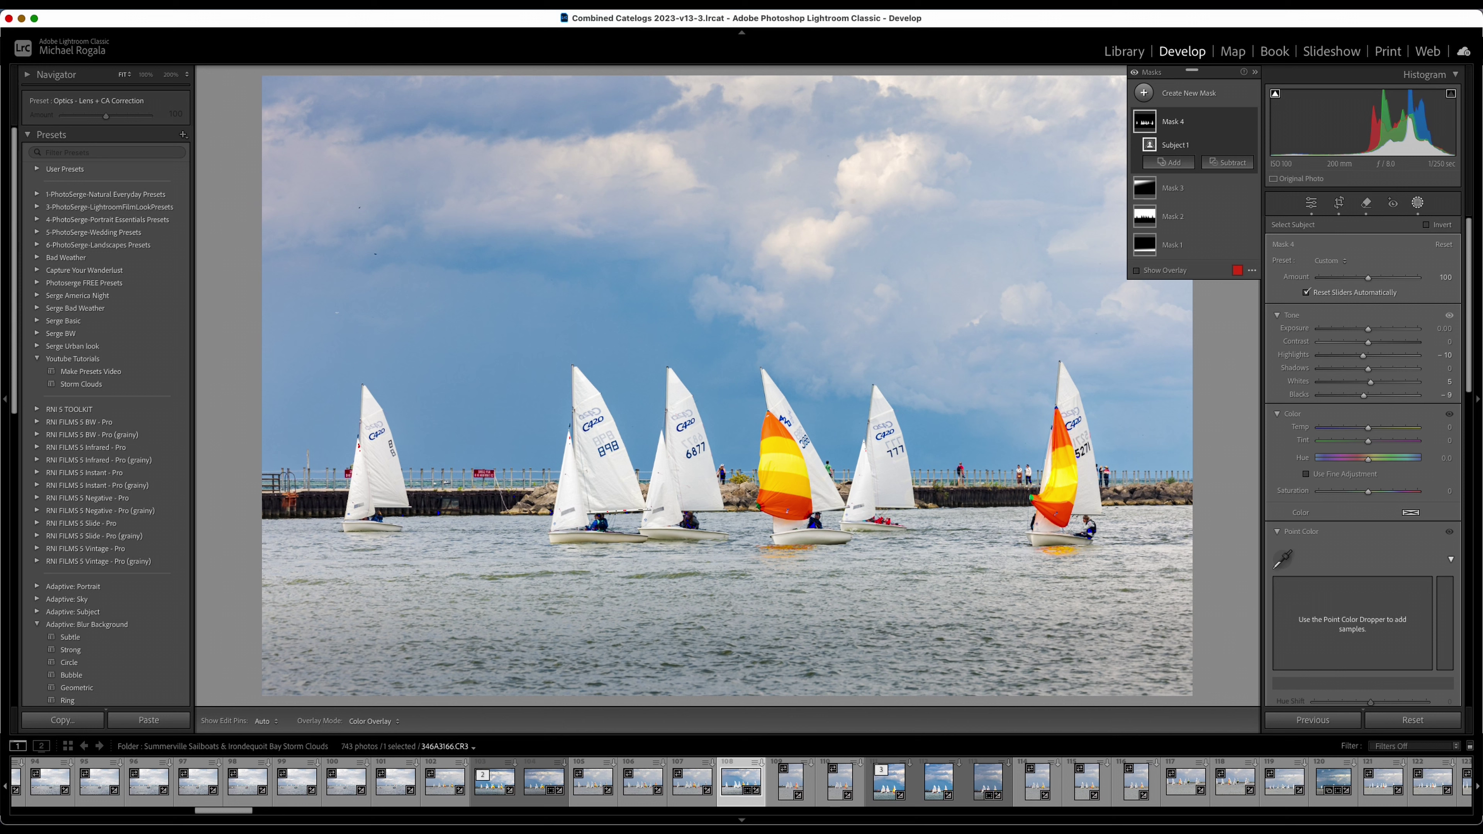
left_click(1143, 94)
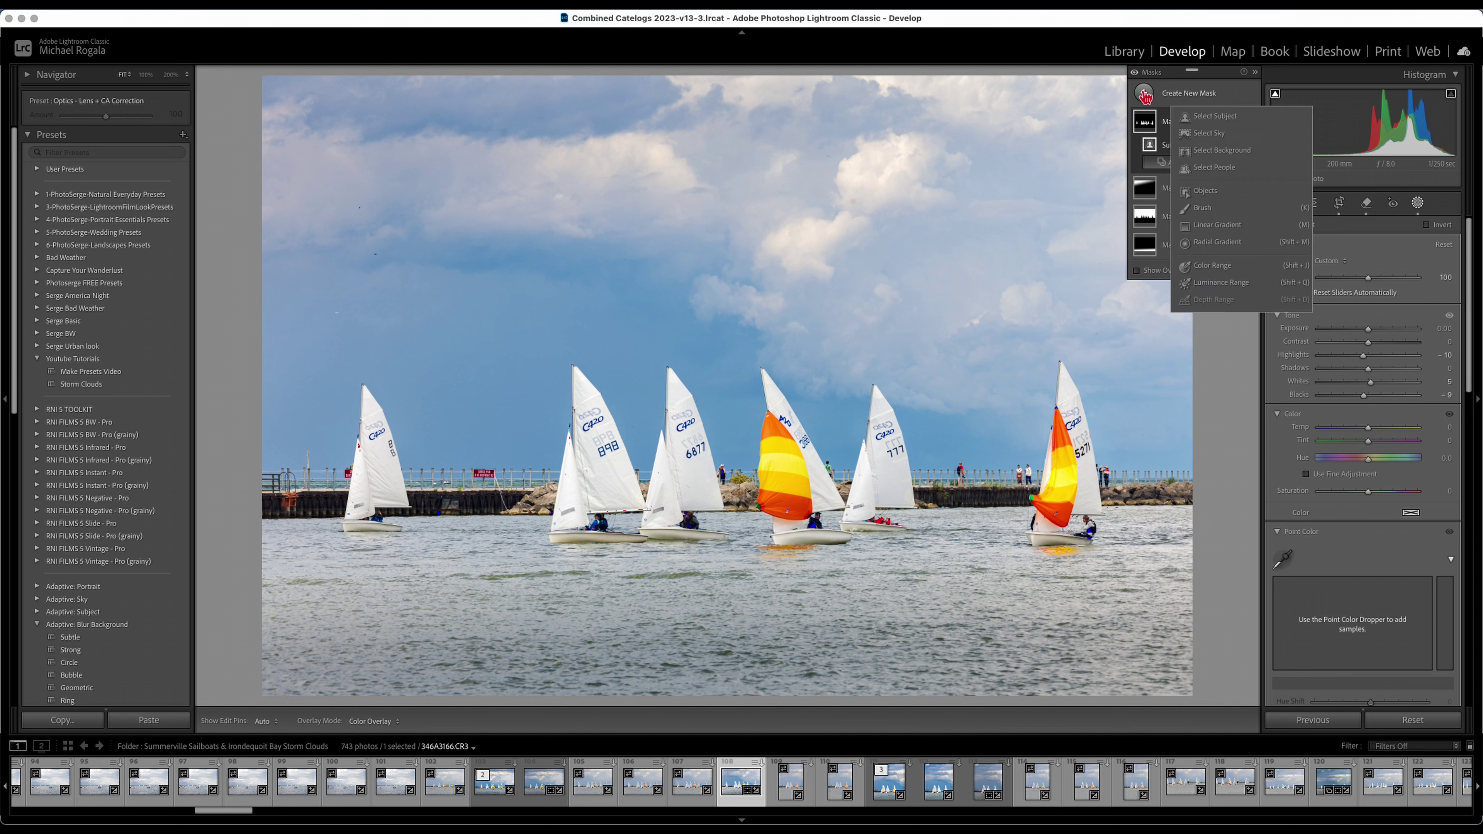
left_click(1219, 242)
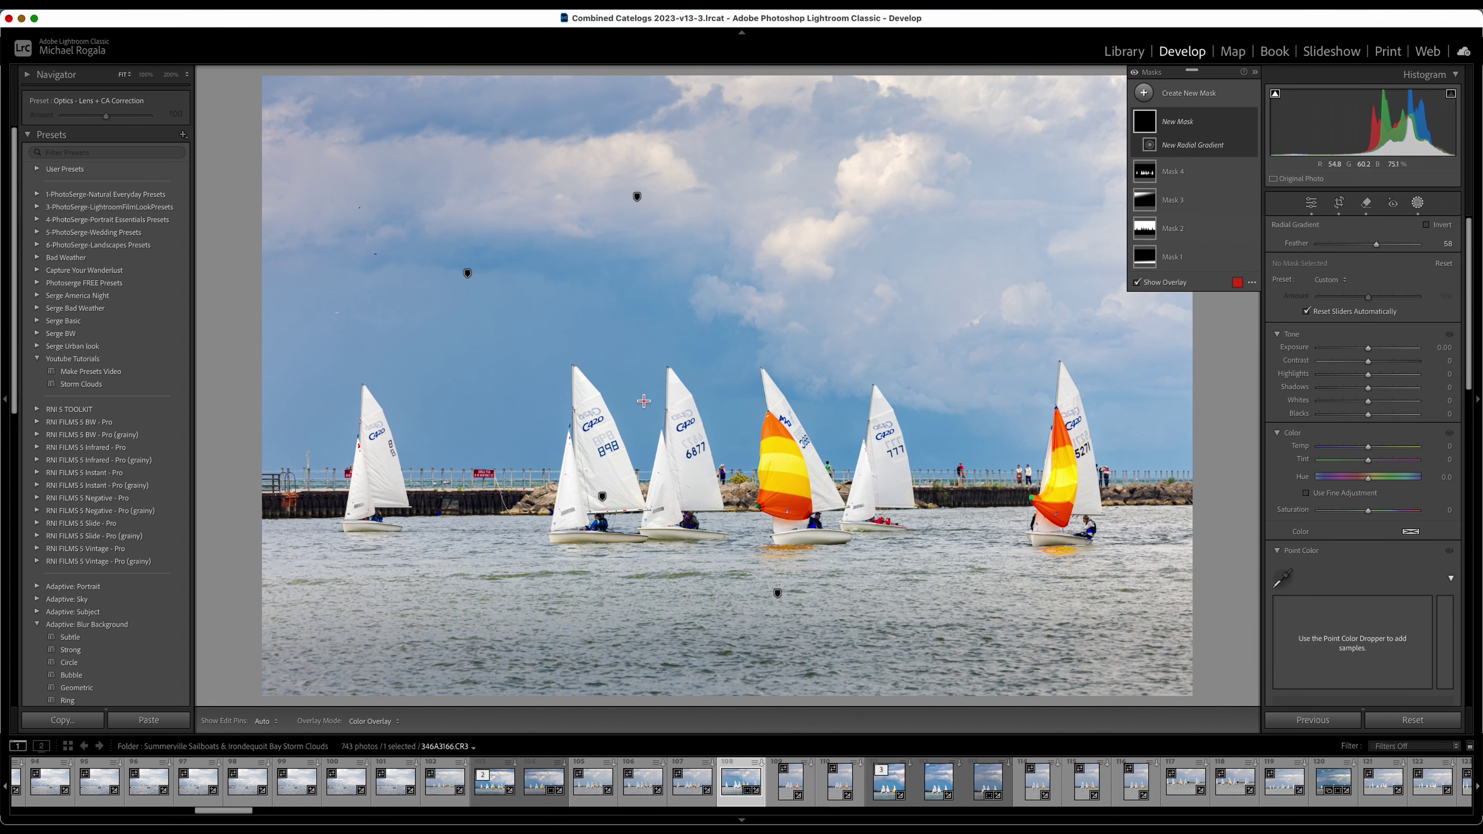
left_click_drag(685, 411, 1138, 629)
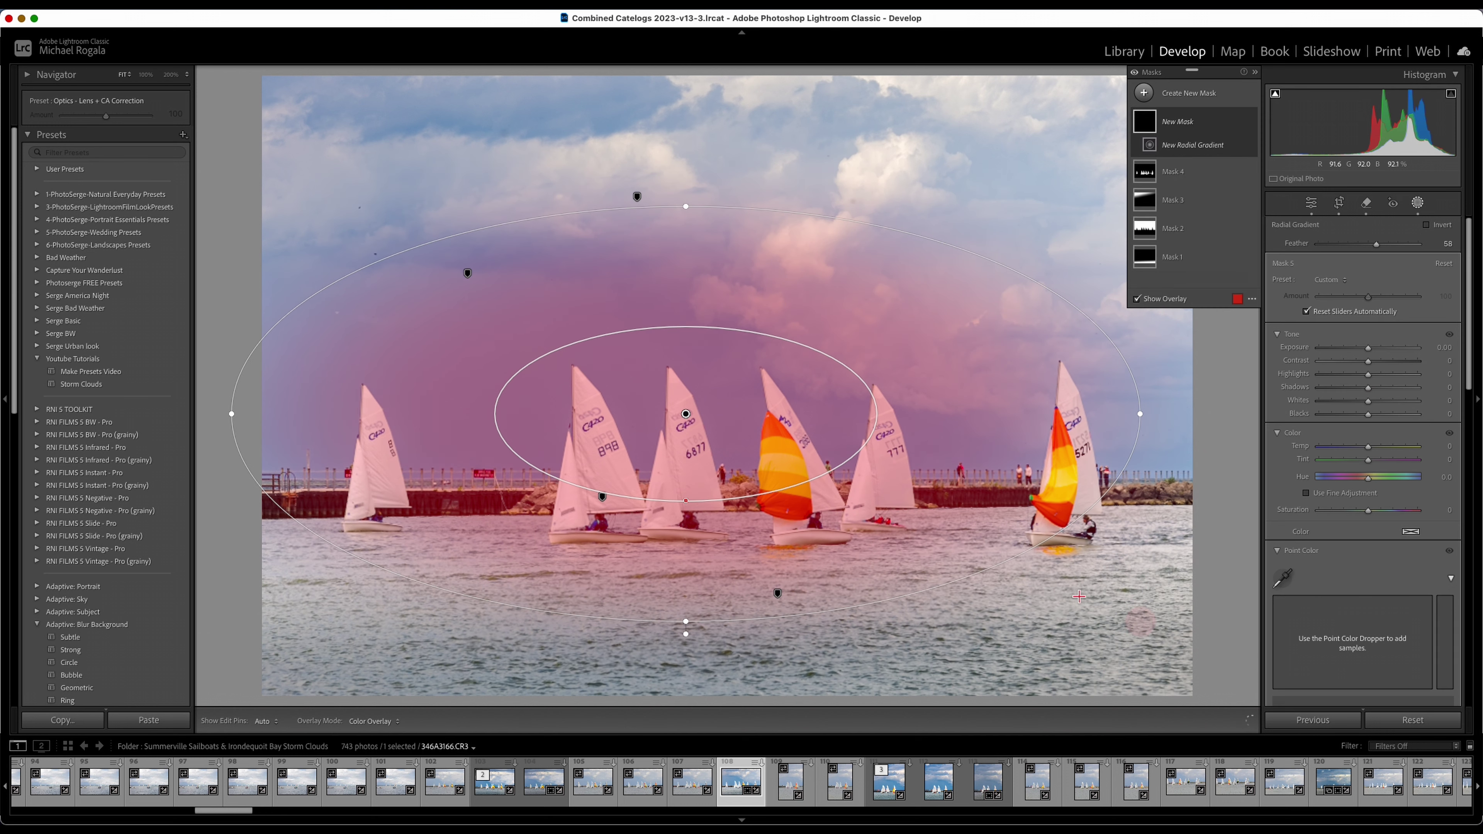
left_click_drag(690, 419, 732, 445)
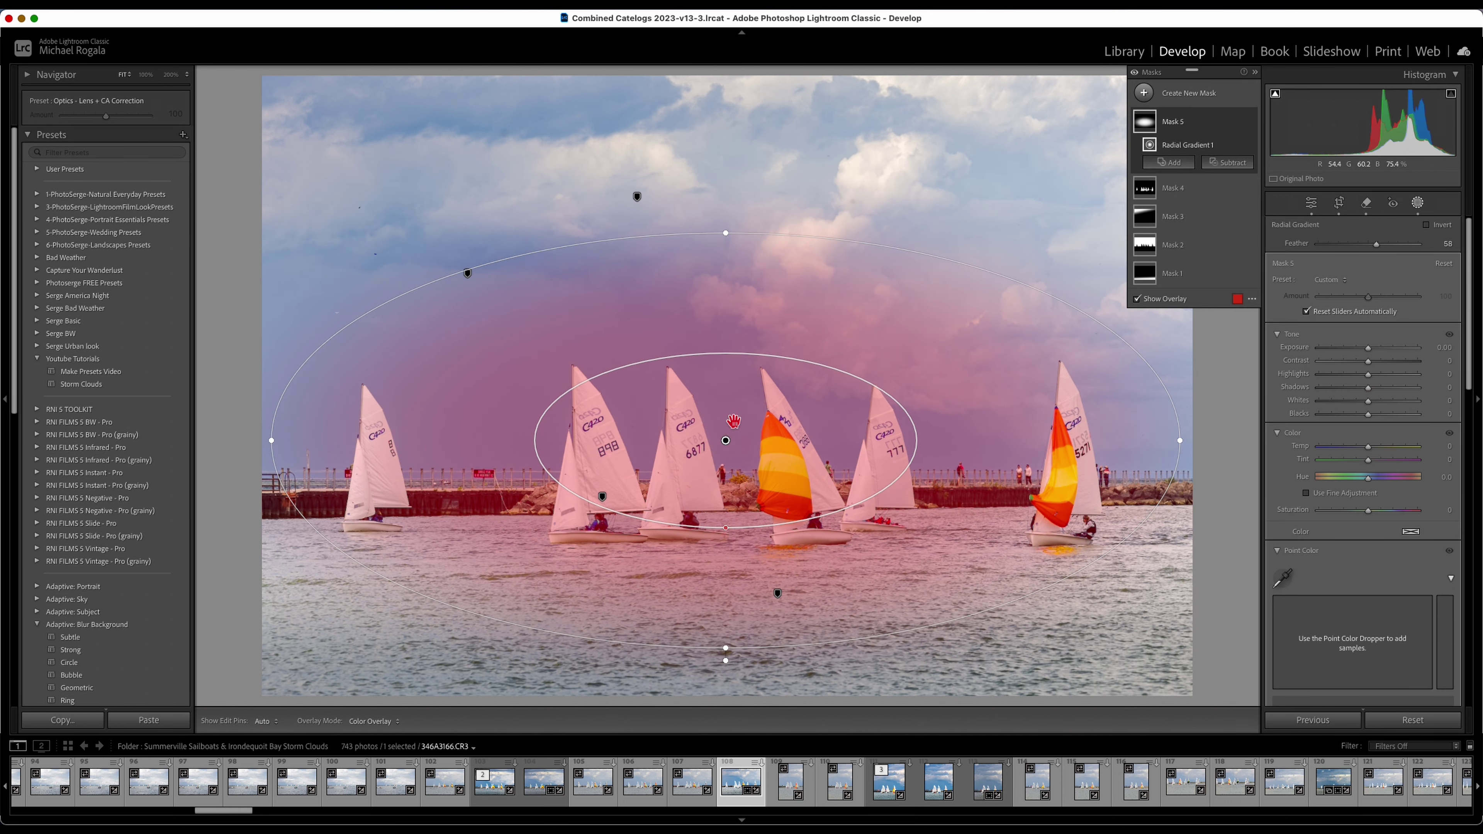
Brighten the sailboat radial mask to exposure +0.52, with highlights -25 and whites -12.
left_click(1368, 348)
left_click_drag(1369, 350, 1362, 404)
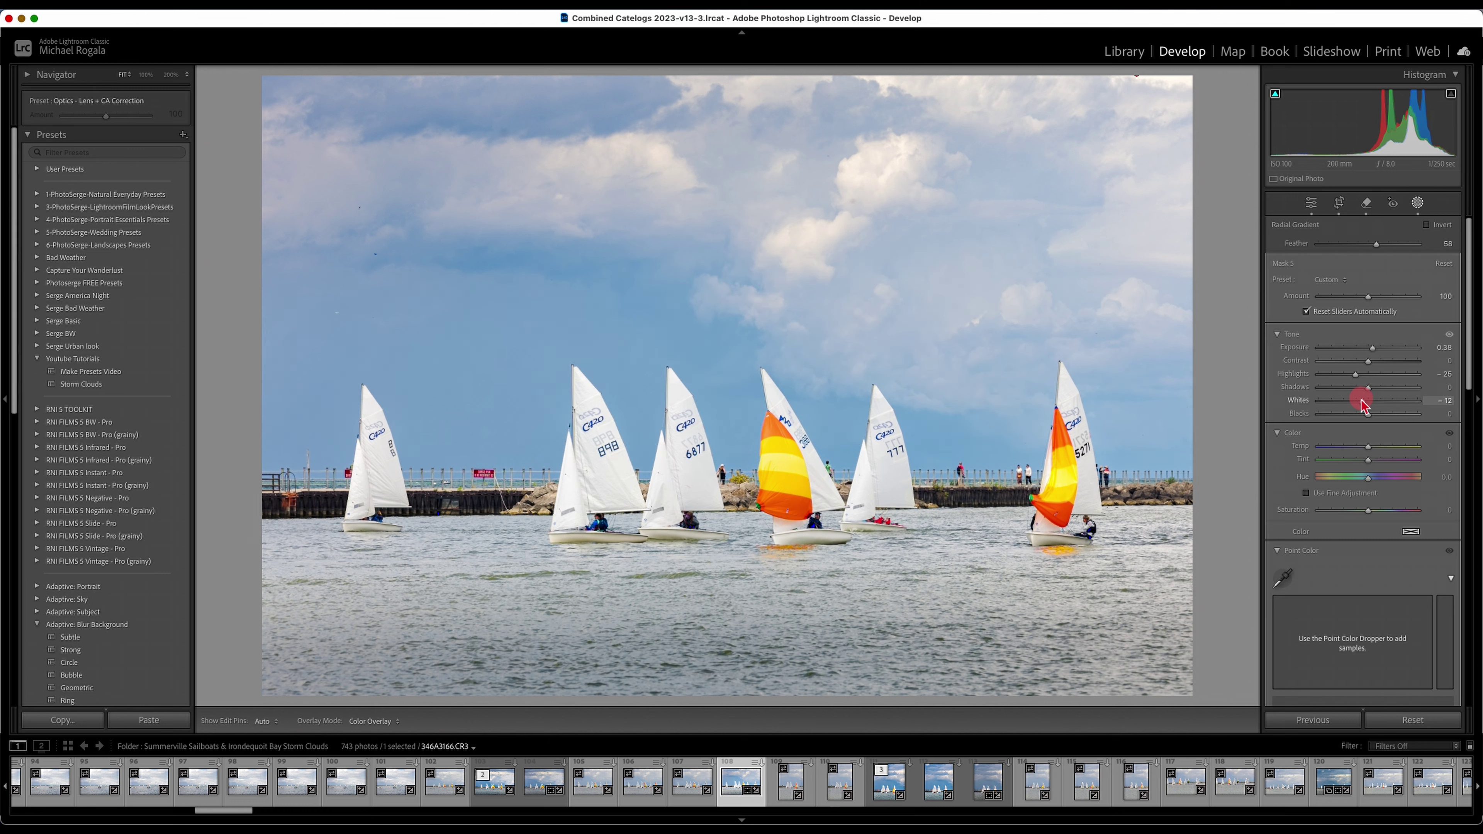
left_click_drag(1370, 349, 1375, 351)
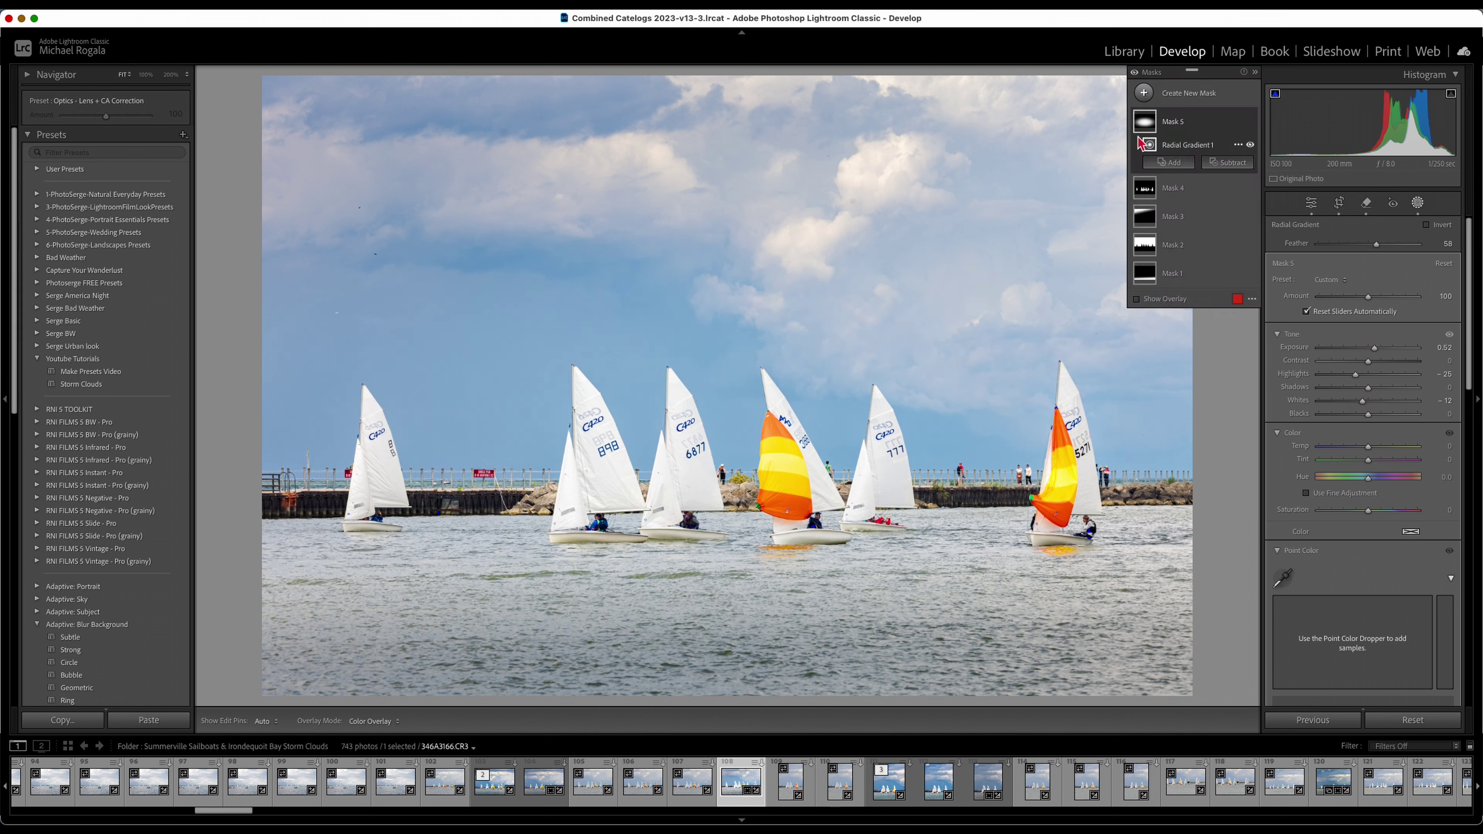
Draw a new radial gradient with Shift+M over the sky and shift it down and right.
left_click(1143, 98)
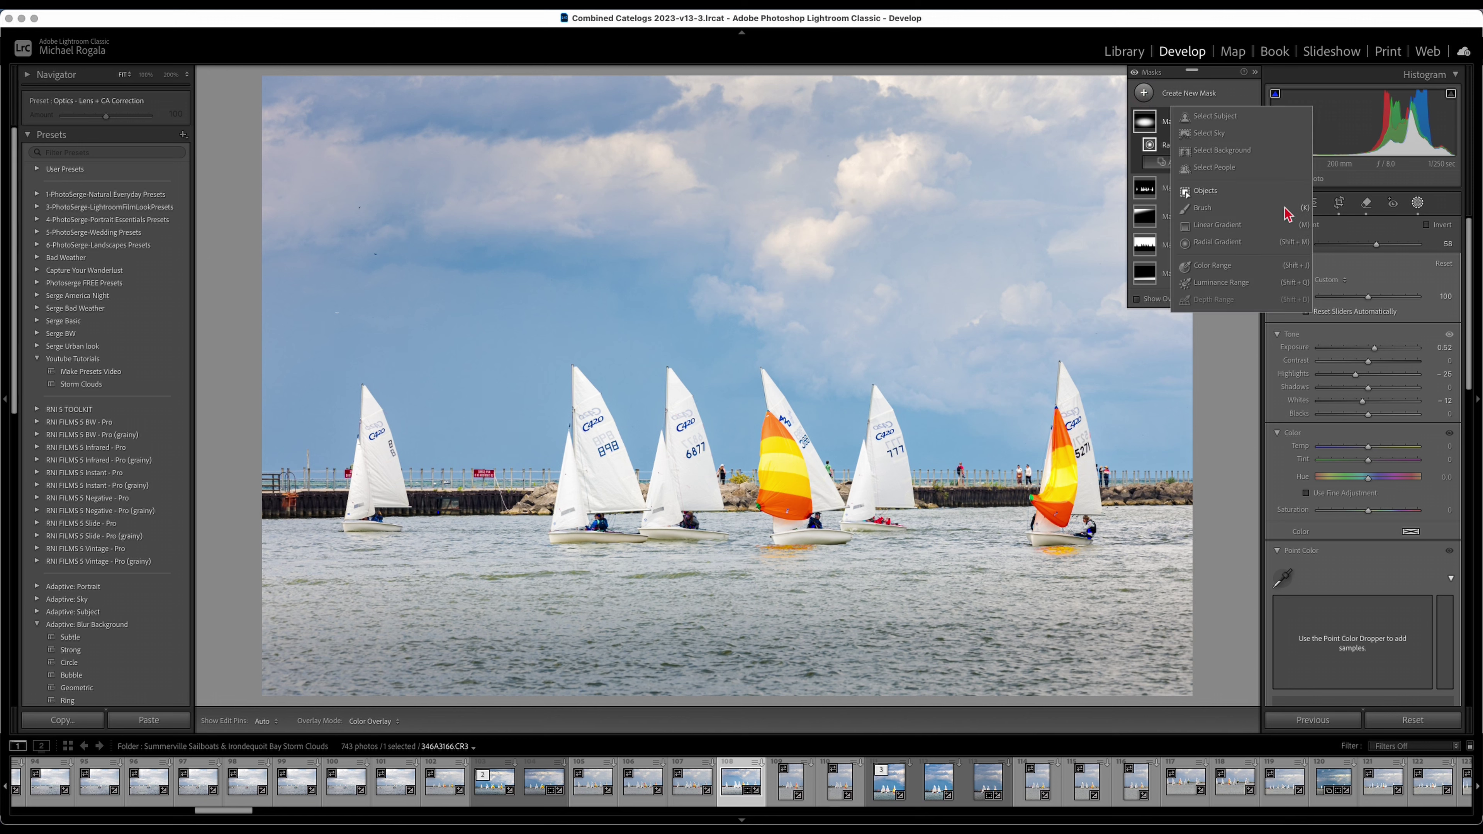
left_click(1218, 241)
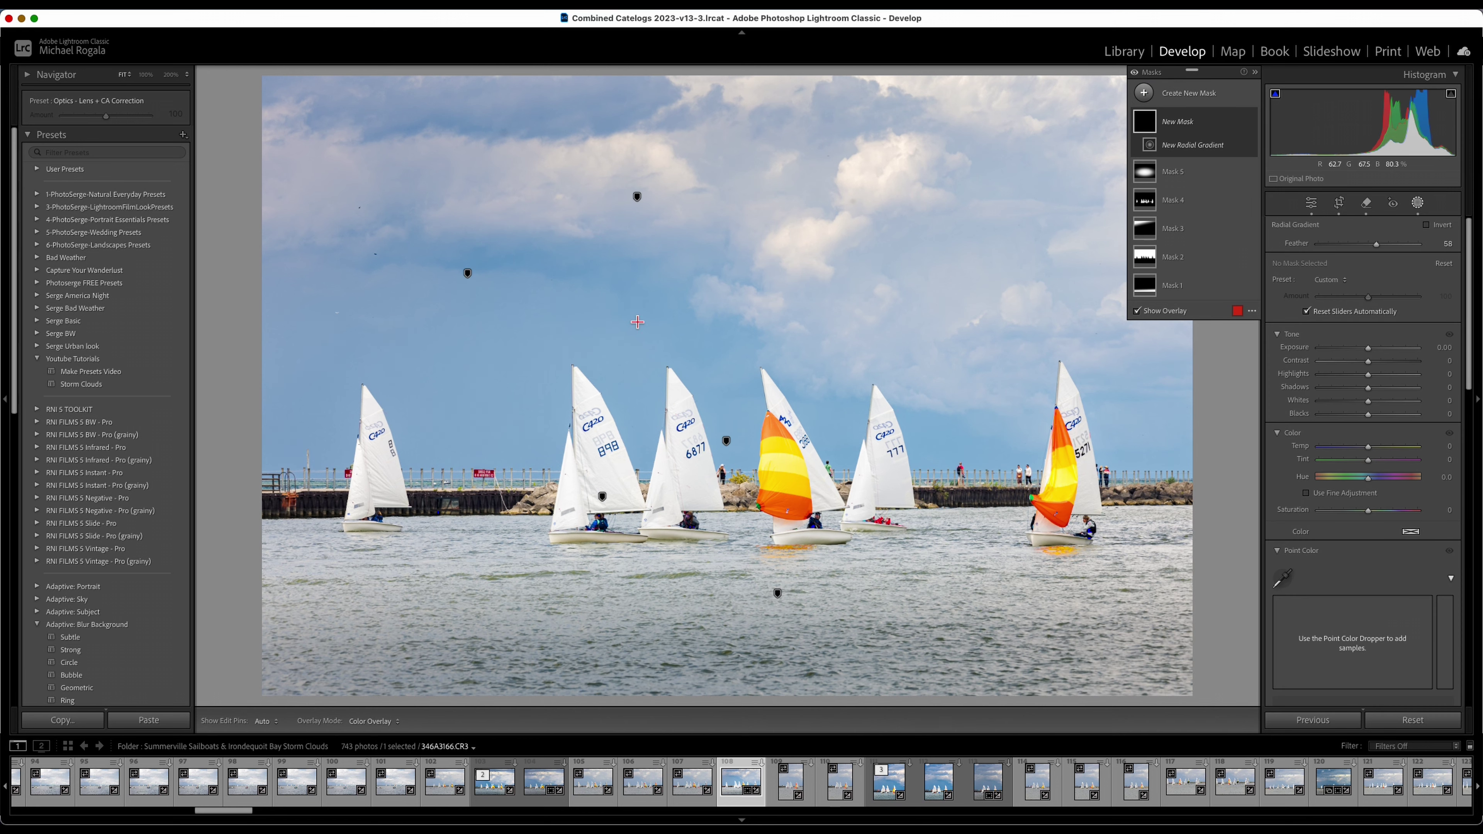
key("shift+m")
left_click_drag(671, 317, 1124, 607)
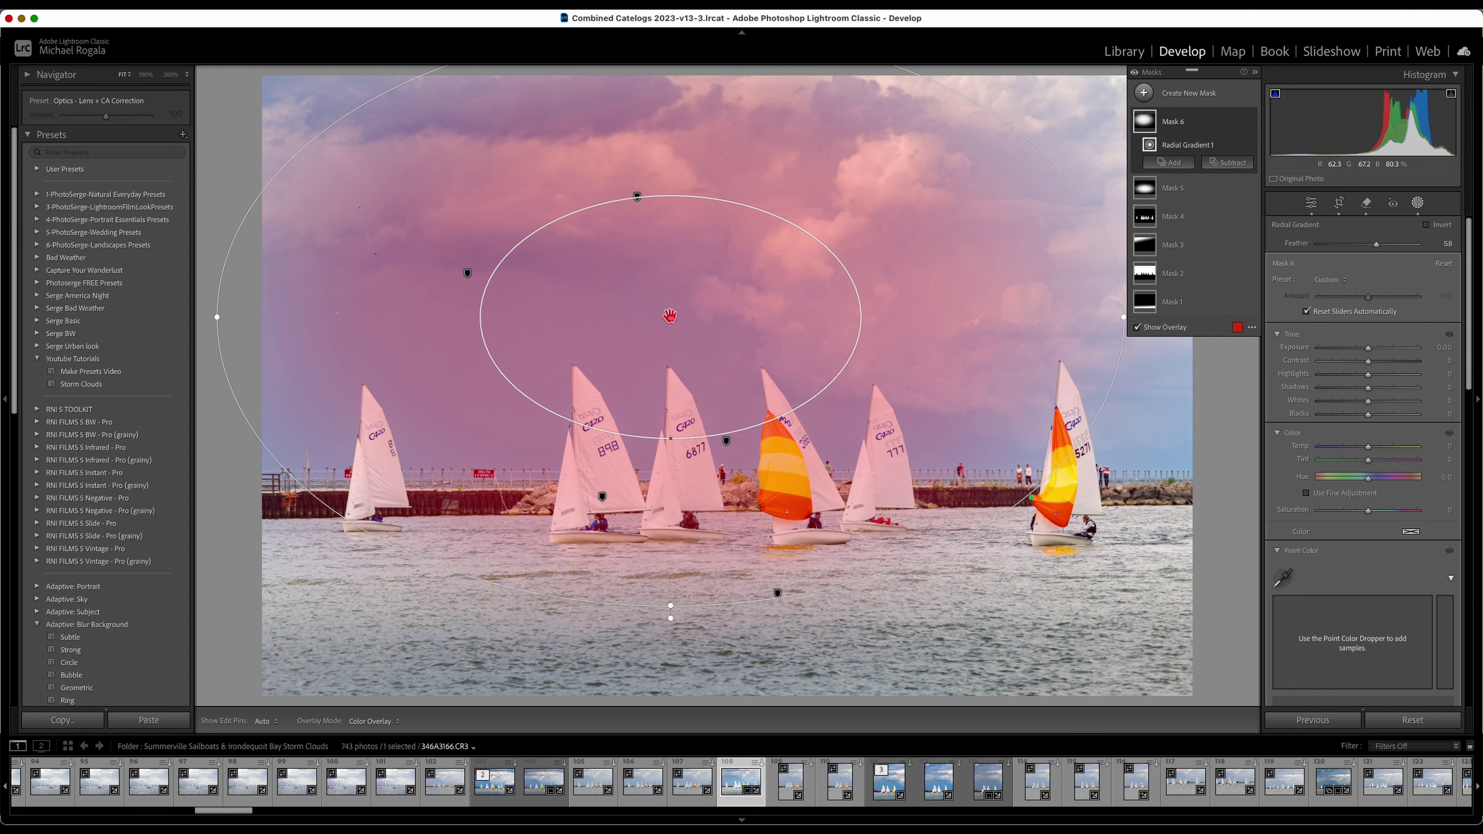
left_click_drag(670, 315, 725, 404)
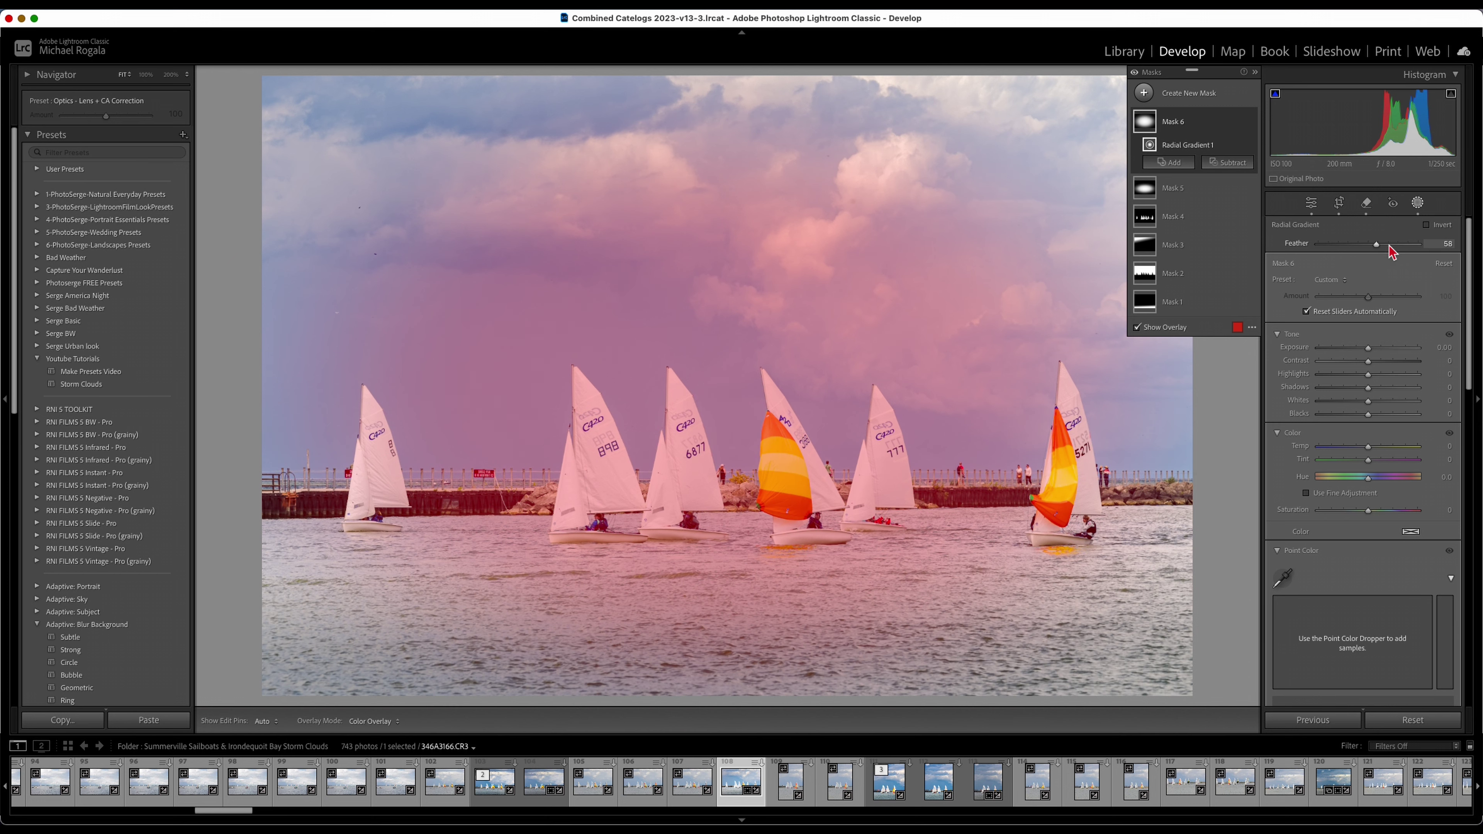
Feather the radial gradient to 70, invert it, darken the edges to exposure -0.11, and close Masking.
left_click_drag(1376, 247, 1387, 248)
left_click(1426, 225)
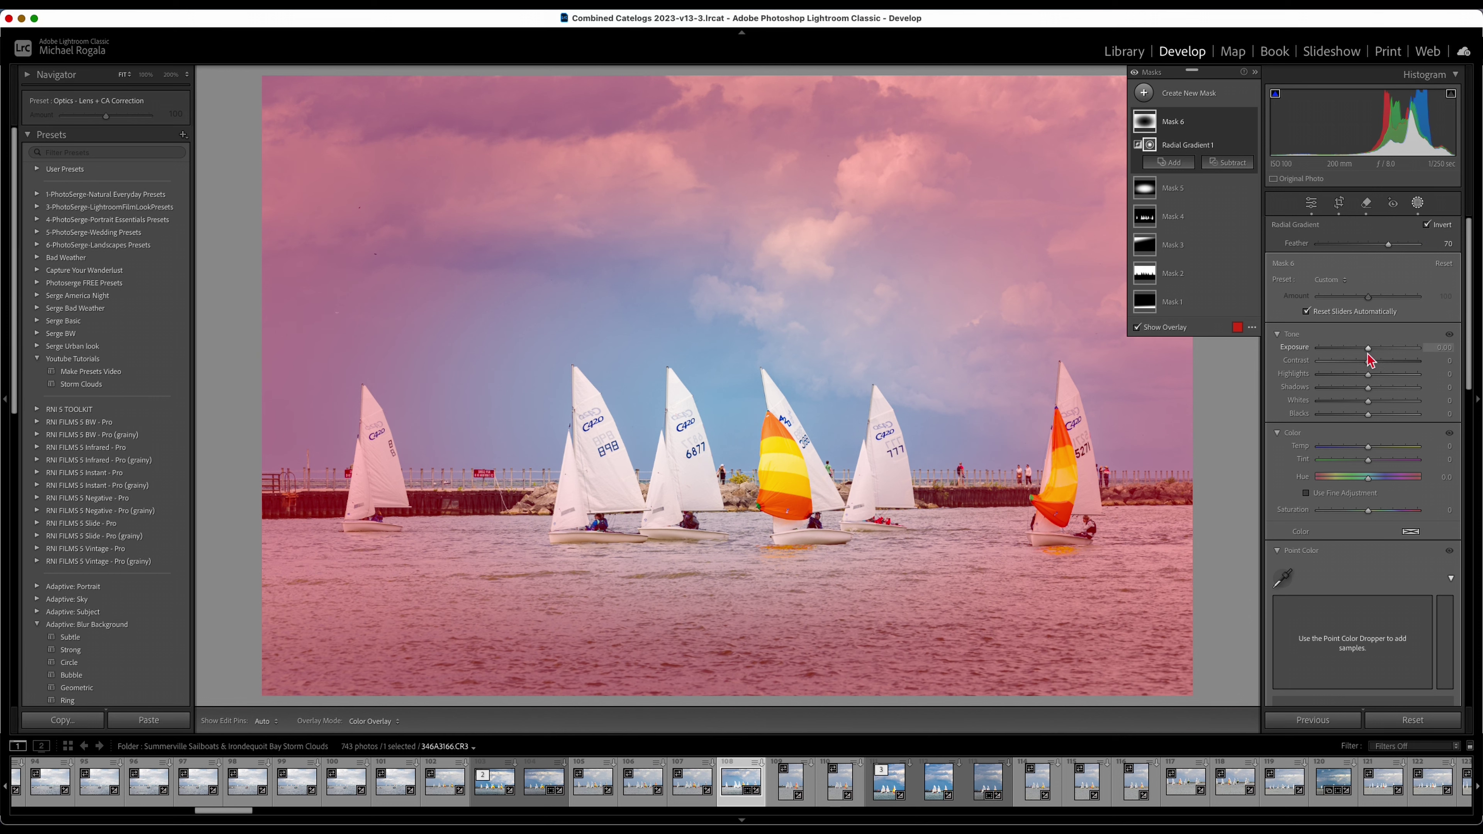
left_click_drag(1370, 355, 1370, 354)
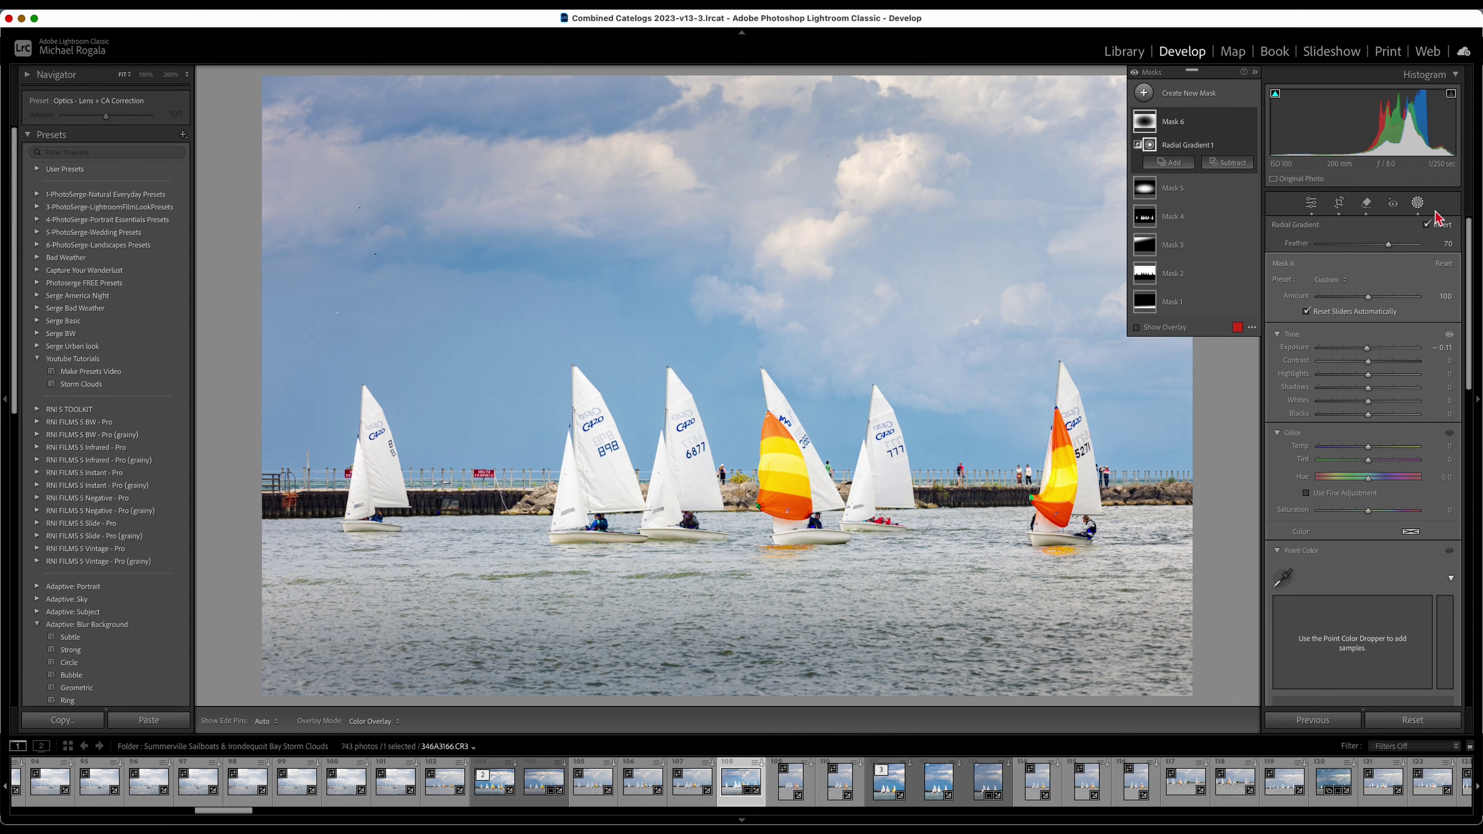
left_click(1418, 204)
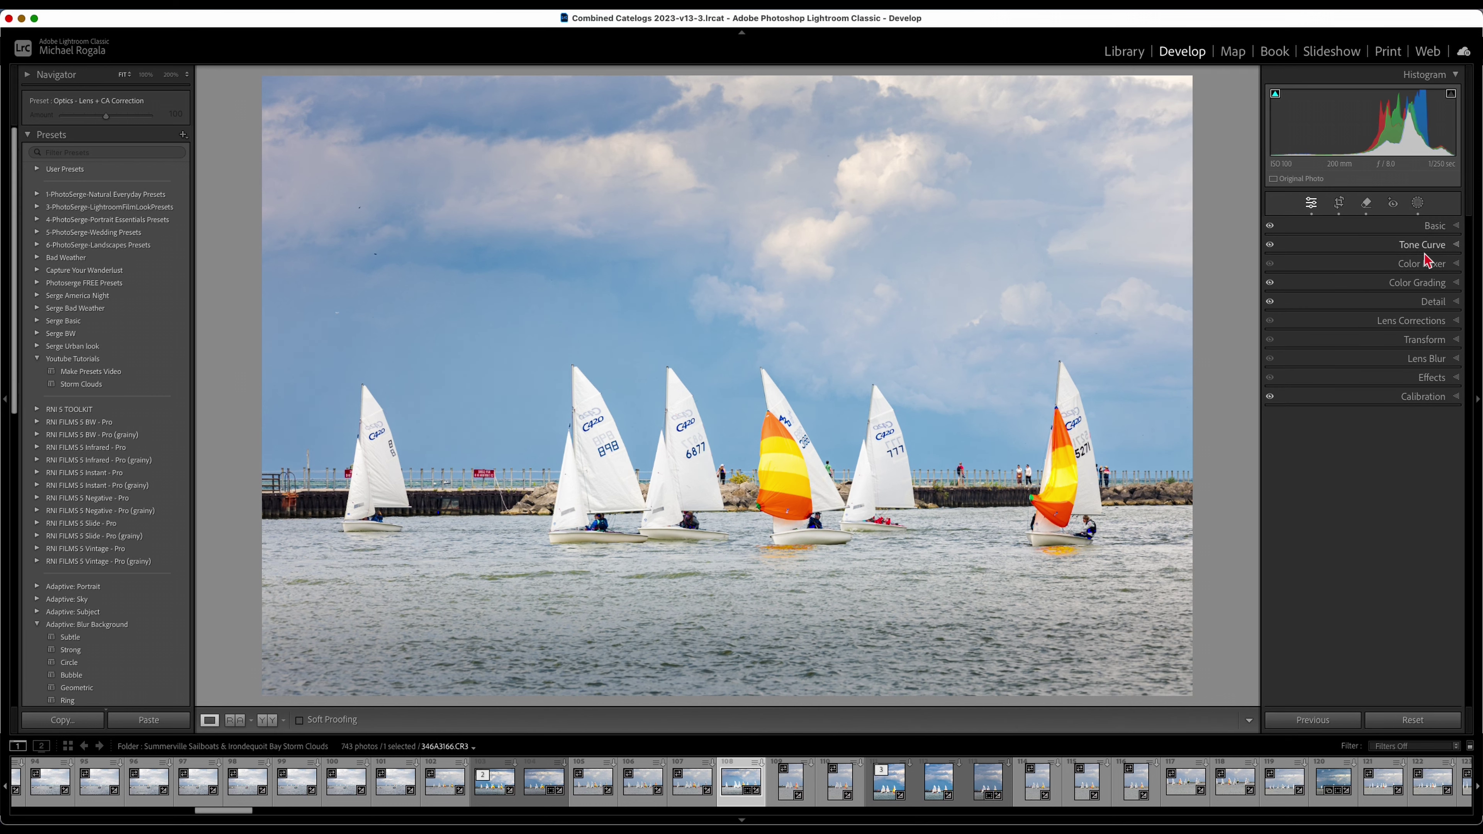
Raise the Orange saturation in the HSL color mixer to +11.
left_click(1457, 268)
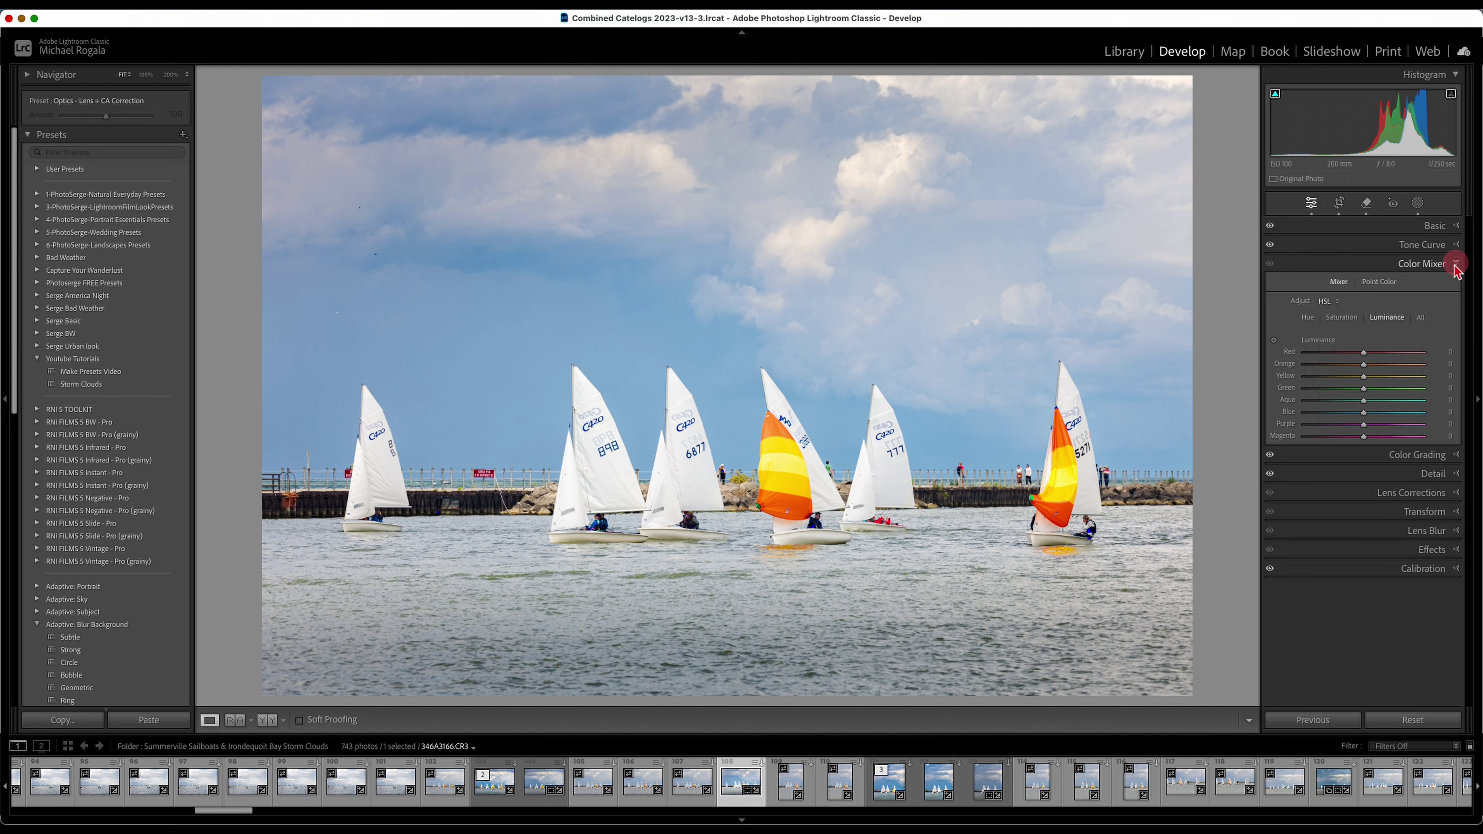
left_click(1341, 322)
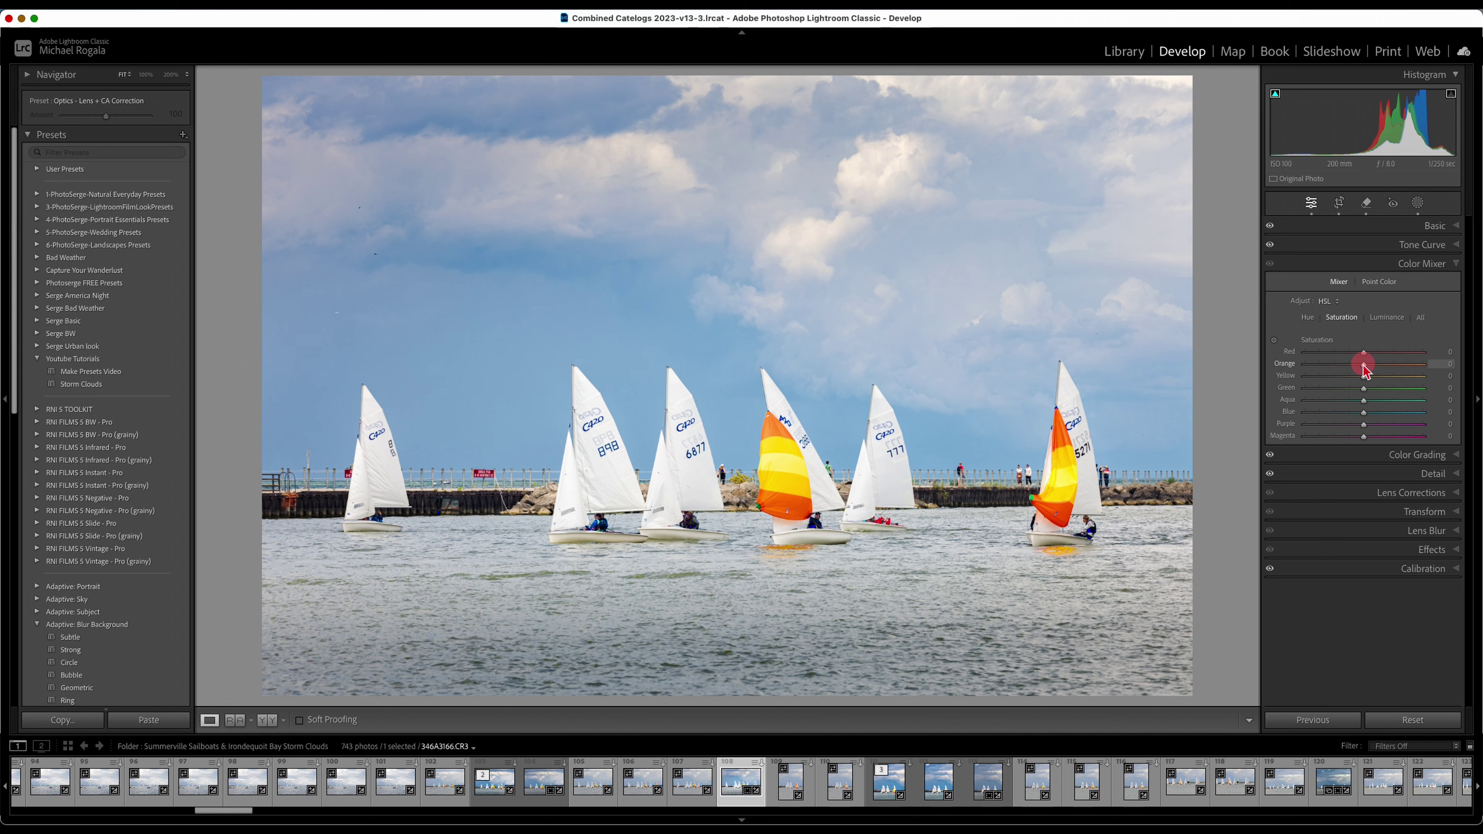
mouse_move(1363, 364)
left_mouse_down()
mouse_move(1366, 382)
mouse_move(1370, 355)
left_mouse_up()
left_click_drag(1369, 365, 1370, 365)
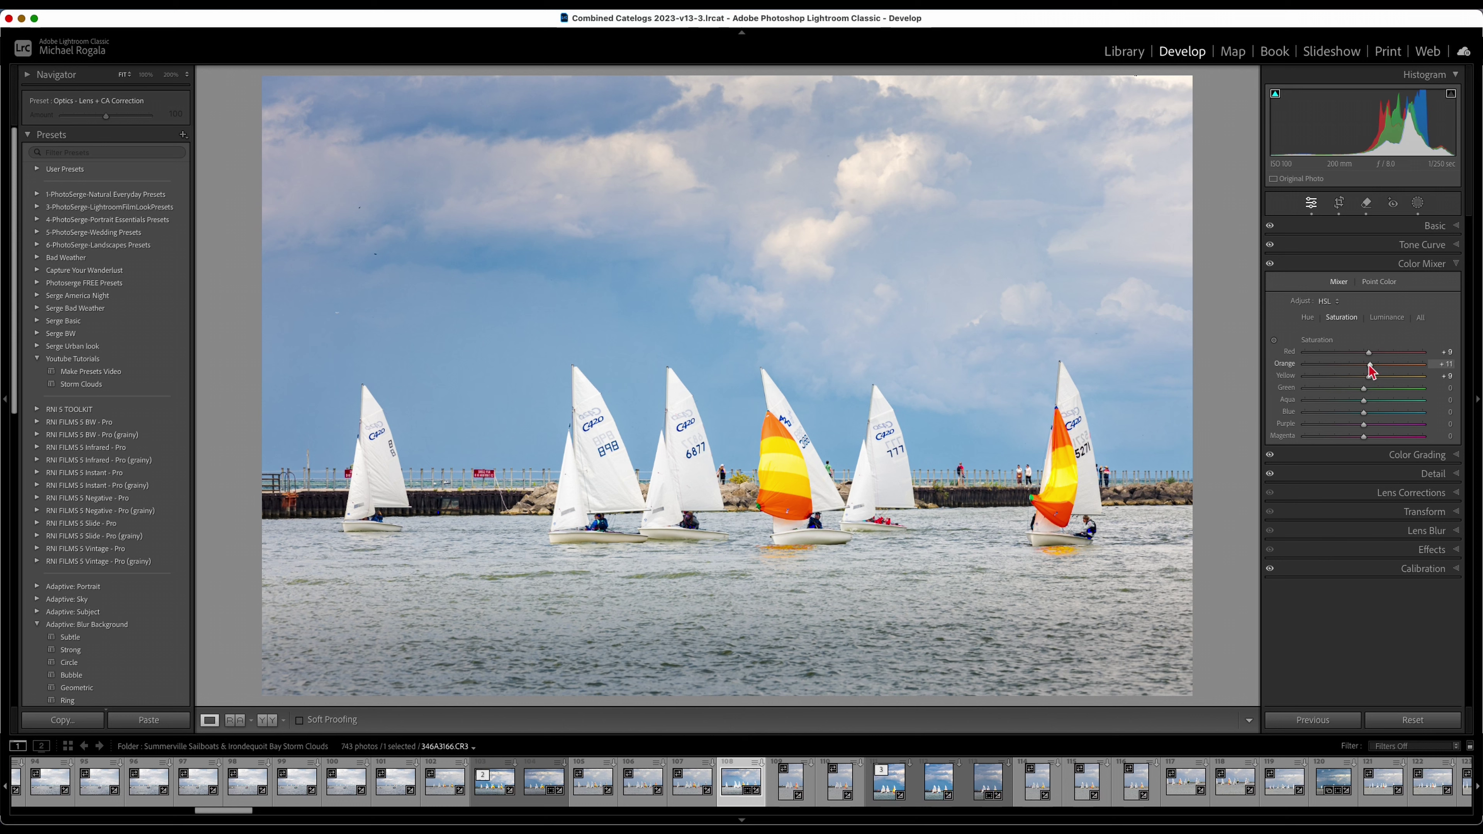
Set HSL luminance to Orange +8, Yellow +6, Green +9 and Blue -16.
left_click(1387, 317)
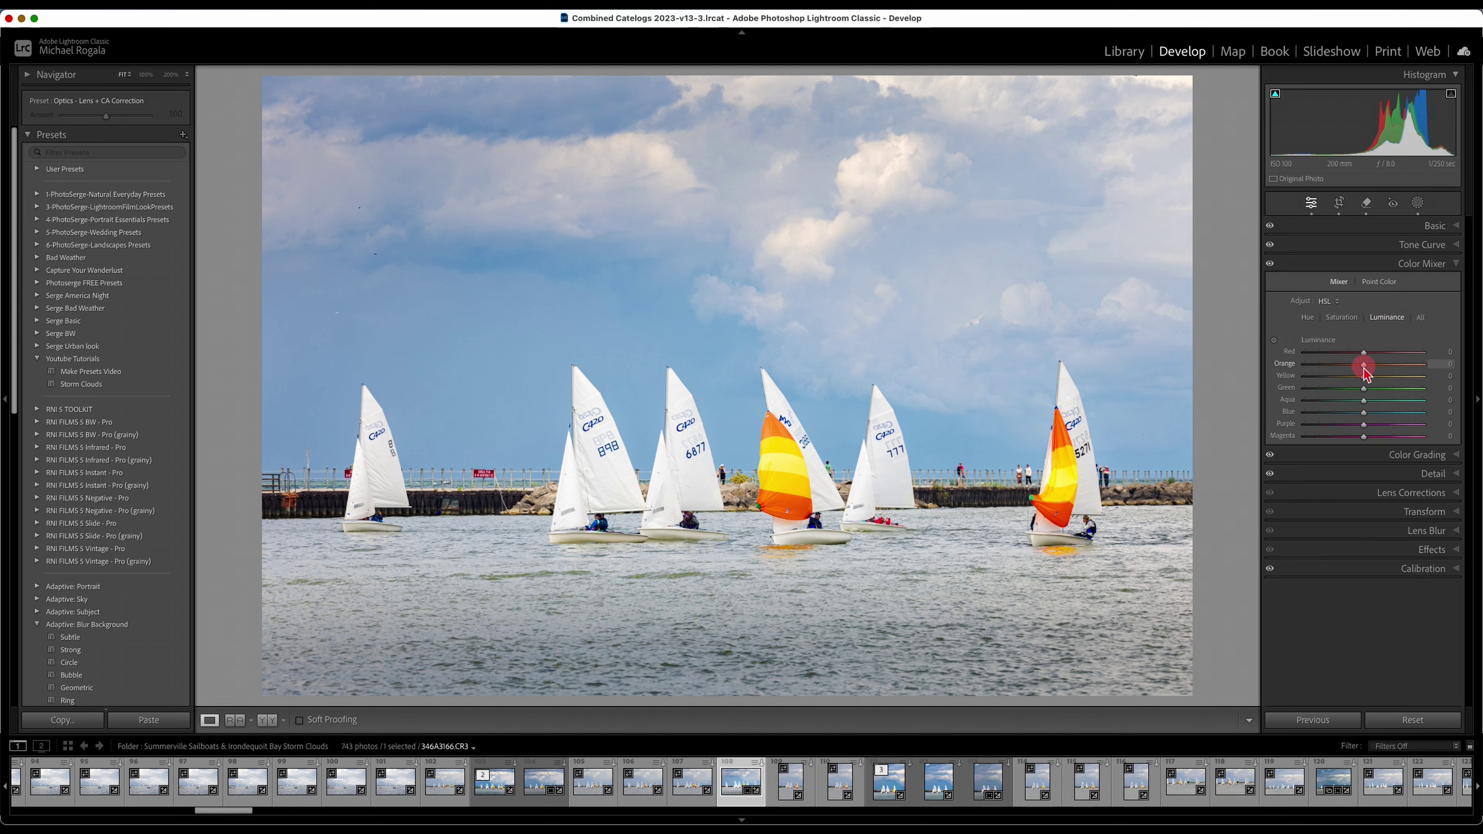
left_click_drag(1365, 366, 1370, 397)
left_click_drag(1363, 413, 1355, 418)
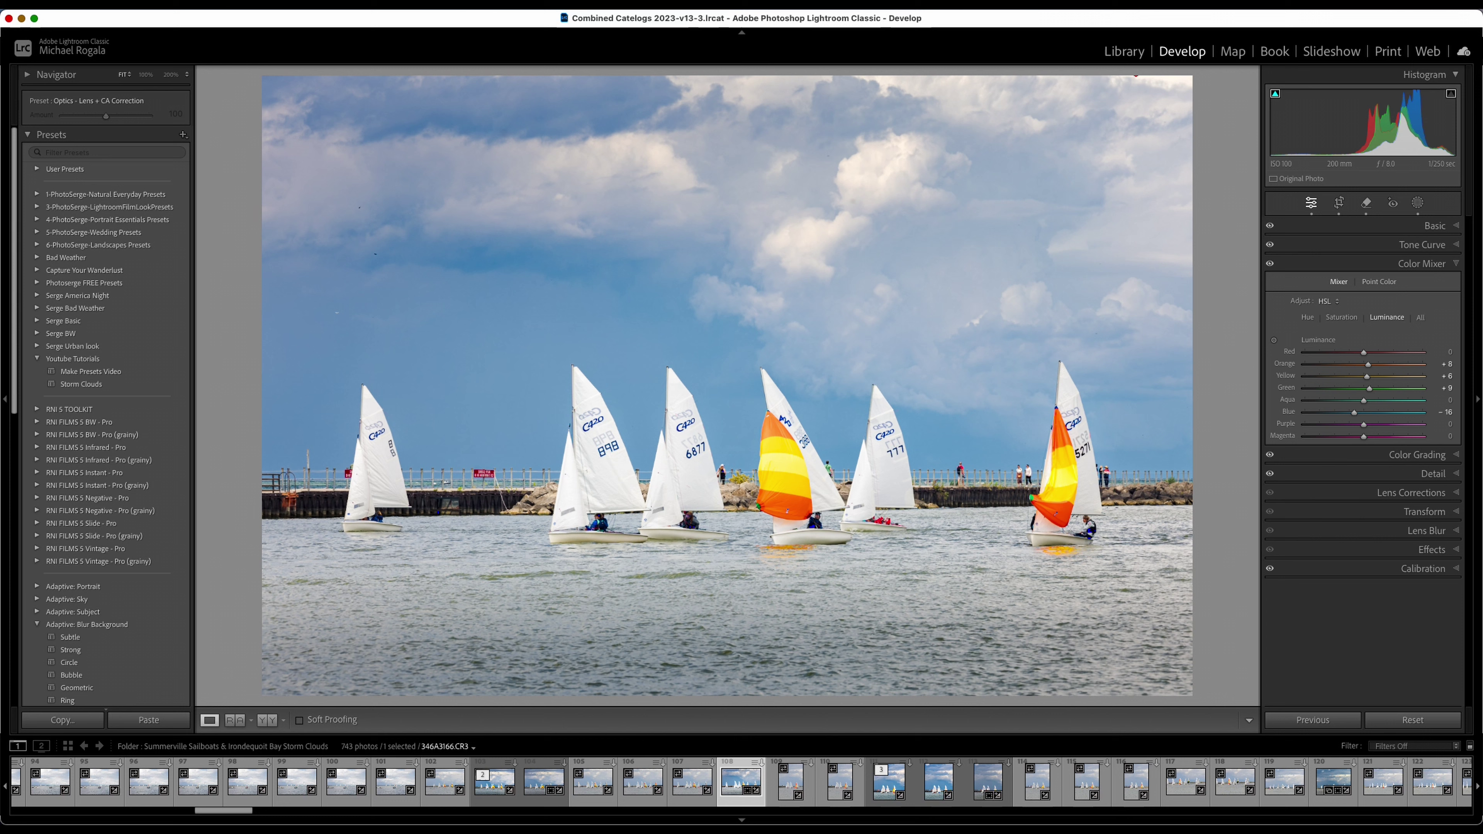
left_click(1452, 264)
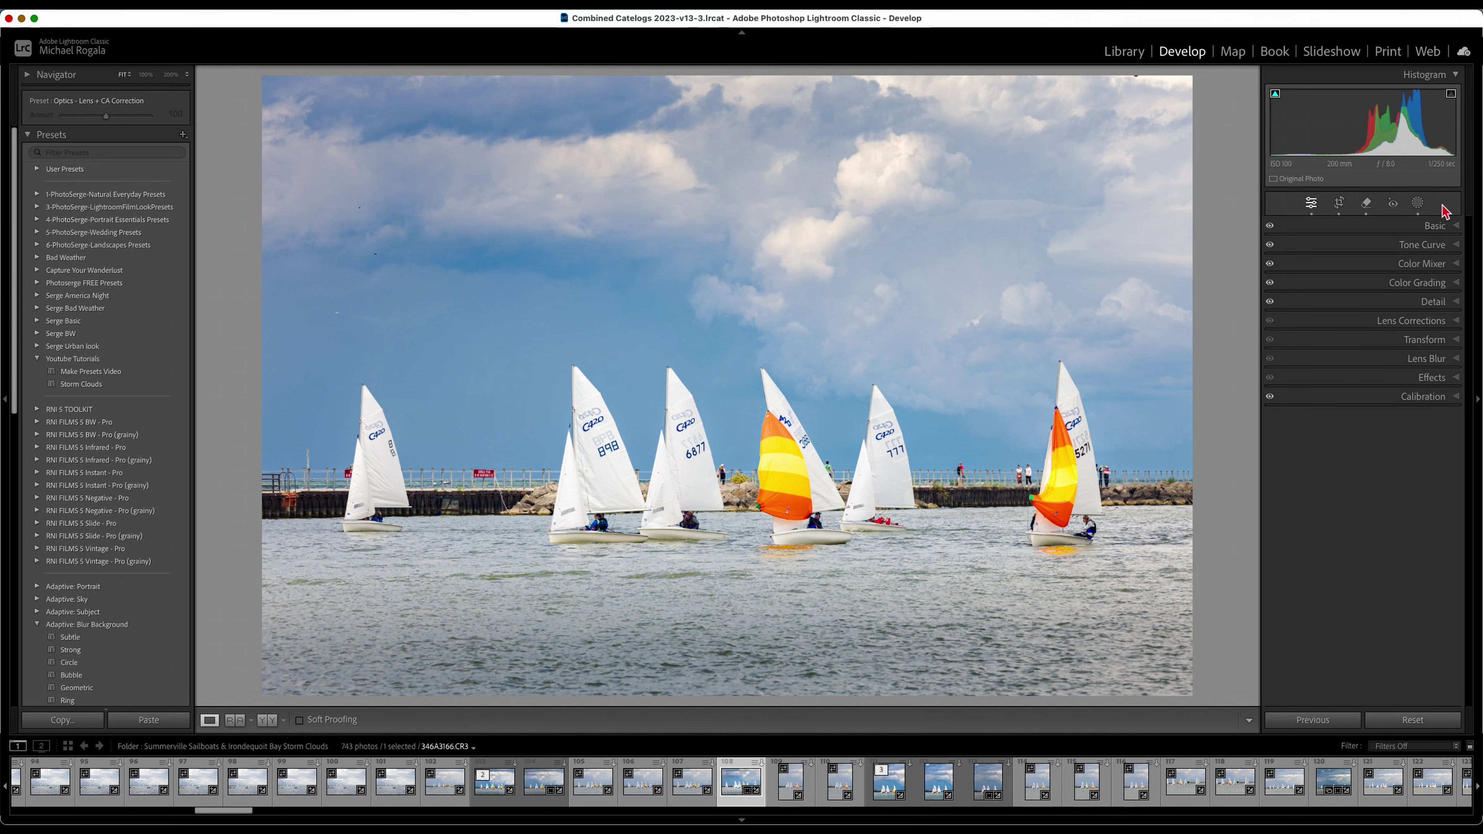
On the sky mask (Mask 2), lower clarity and drop texture to -29, then exit masking.
left_click(1420, 202)
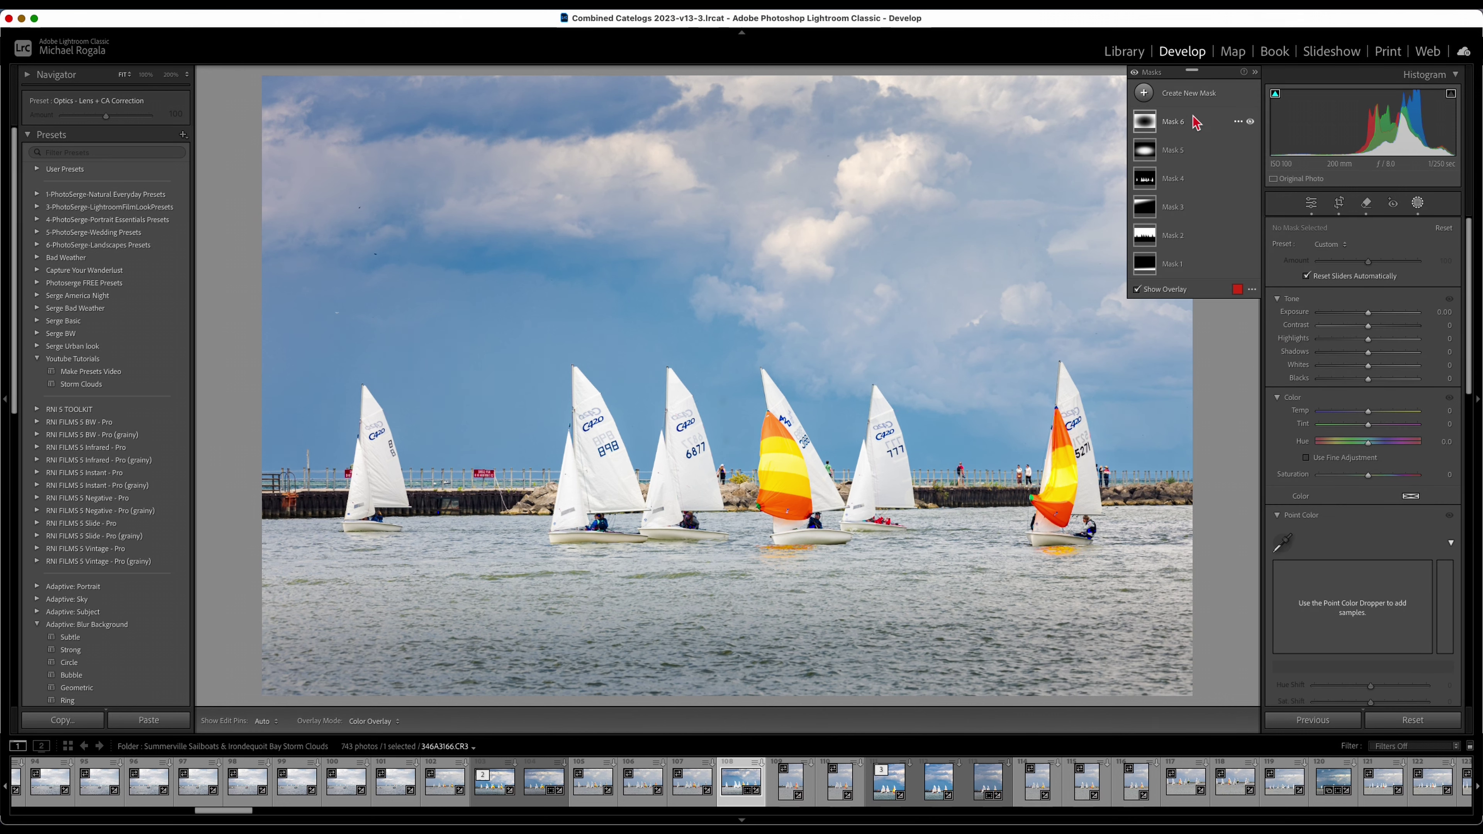
left_click(1162, 234)
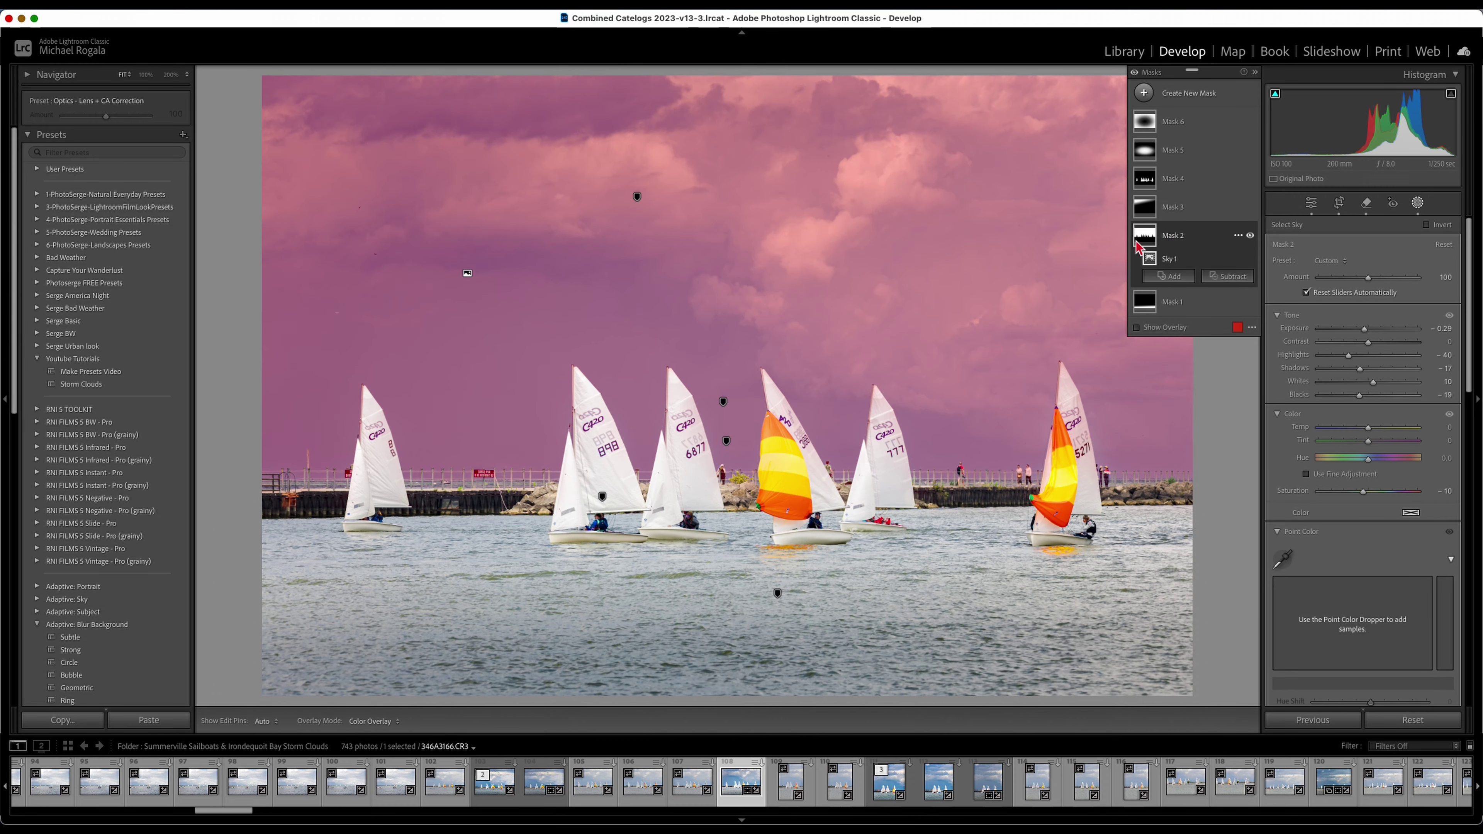
left_click(1144, 239)
left_click(1144, 239)
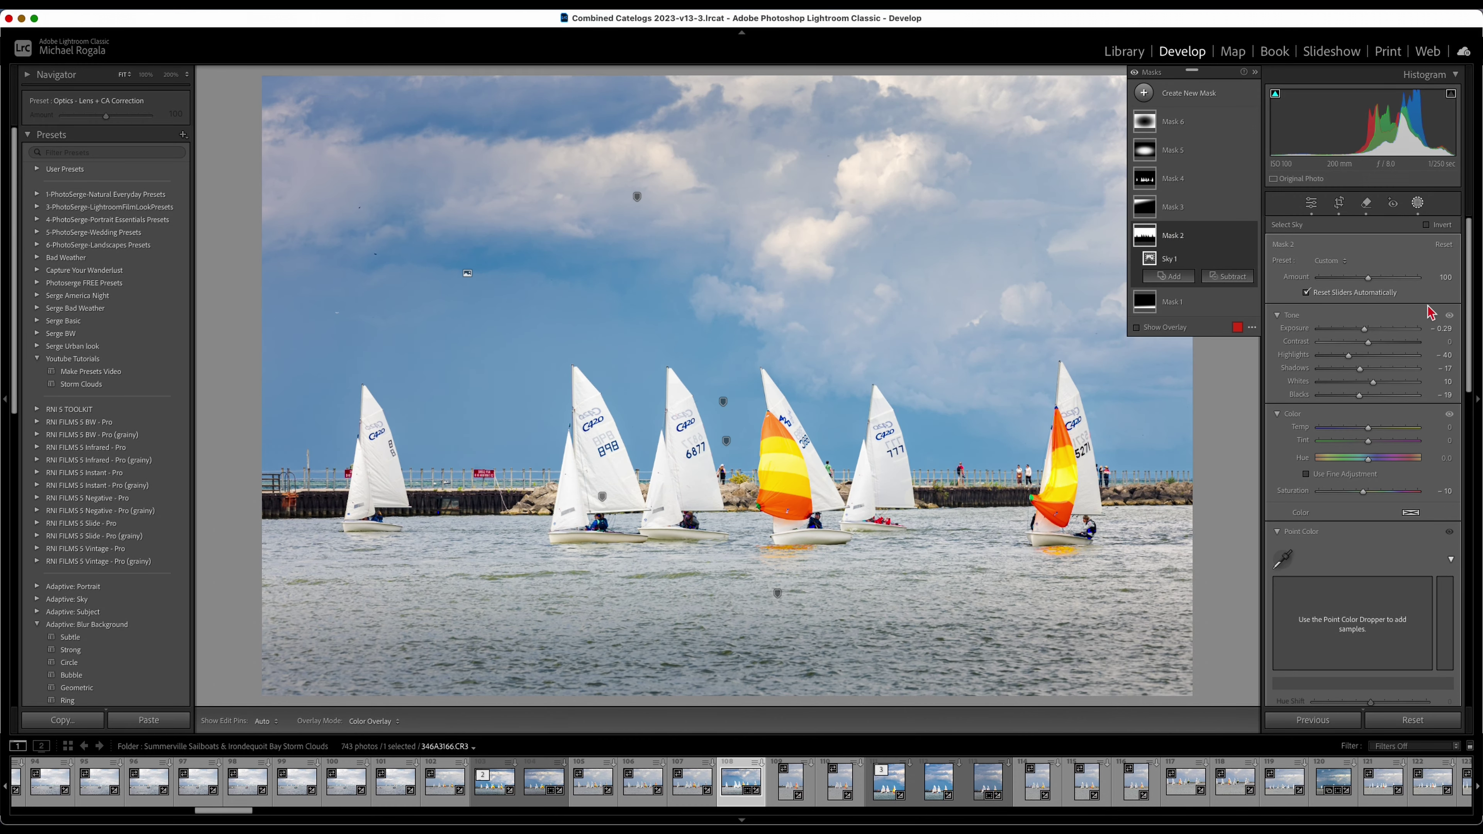
left_click_drag(1467, 346, 1441, 586)
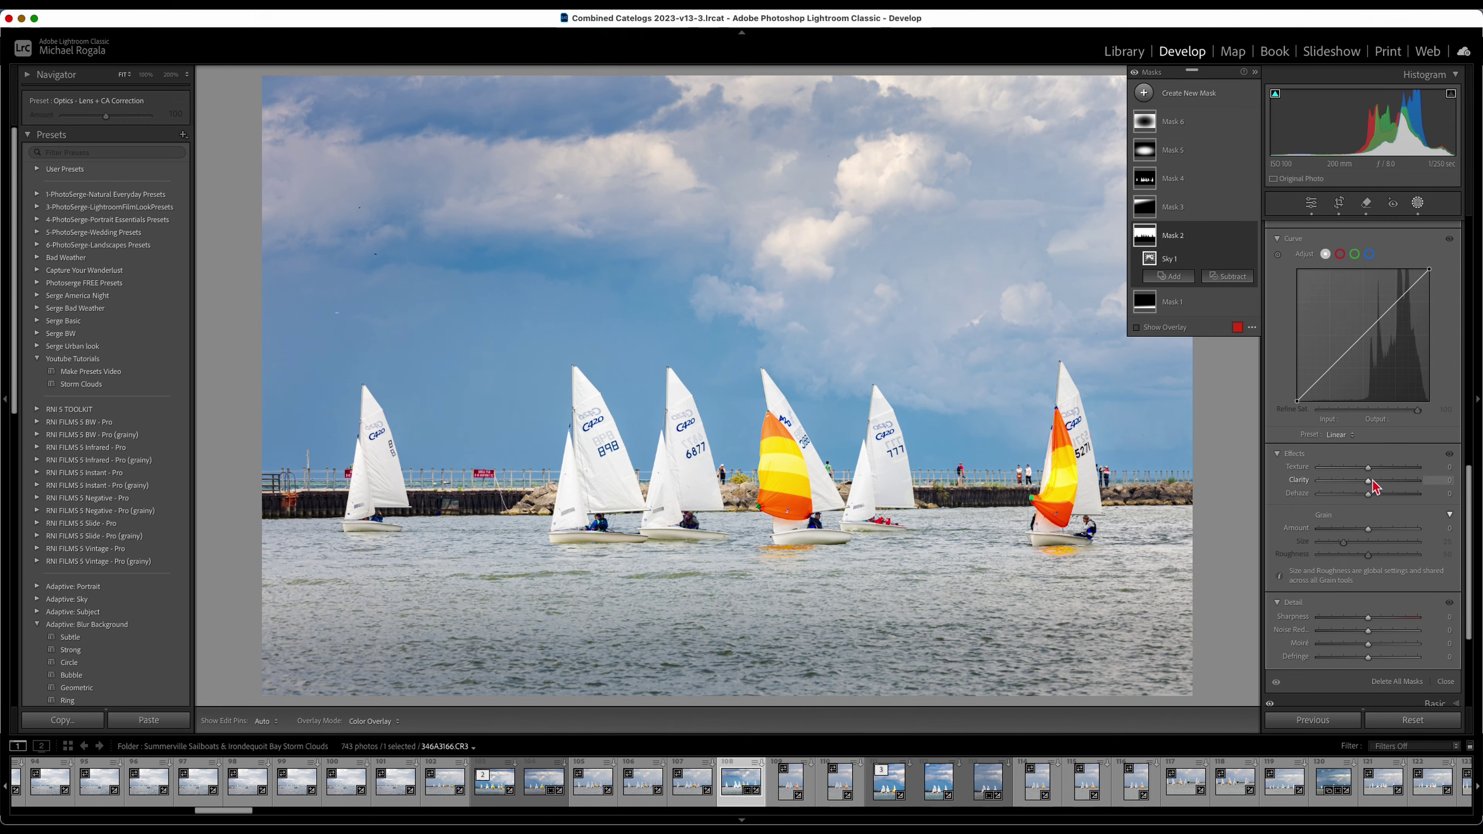
left_click_drag(1368, 481, 1380, 490)
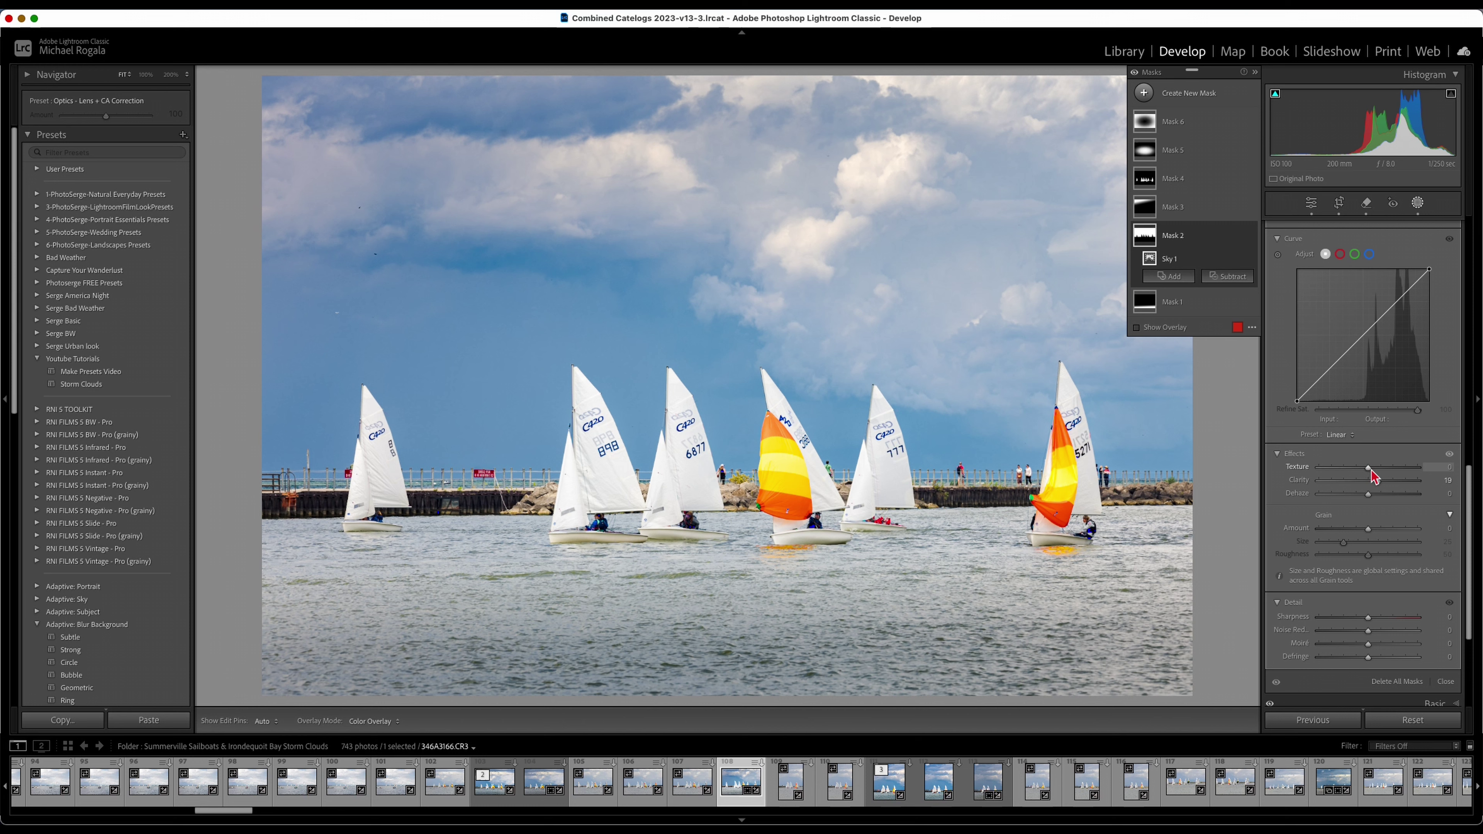
left_click_drag(1369, 472, 1356, 471)
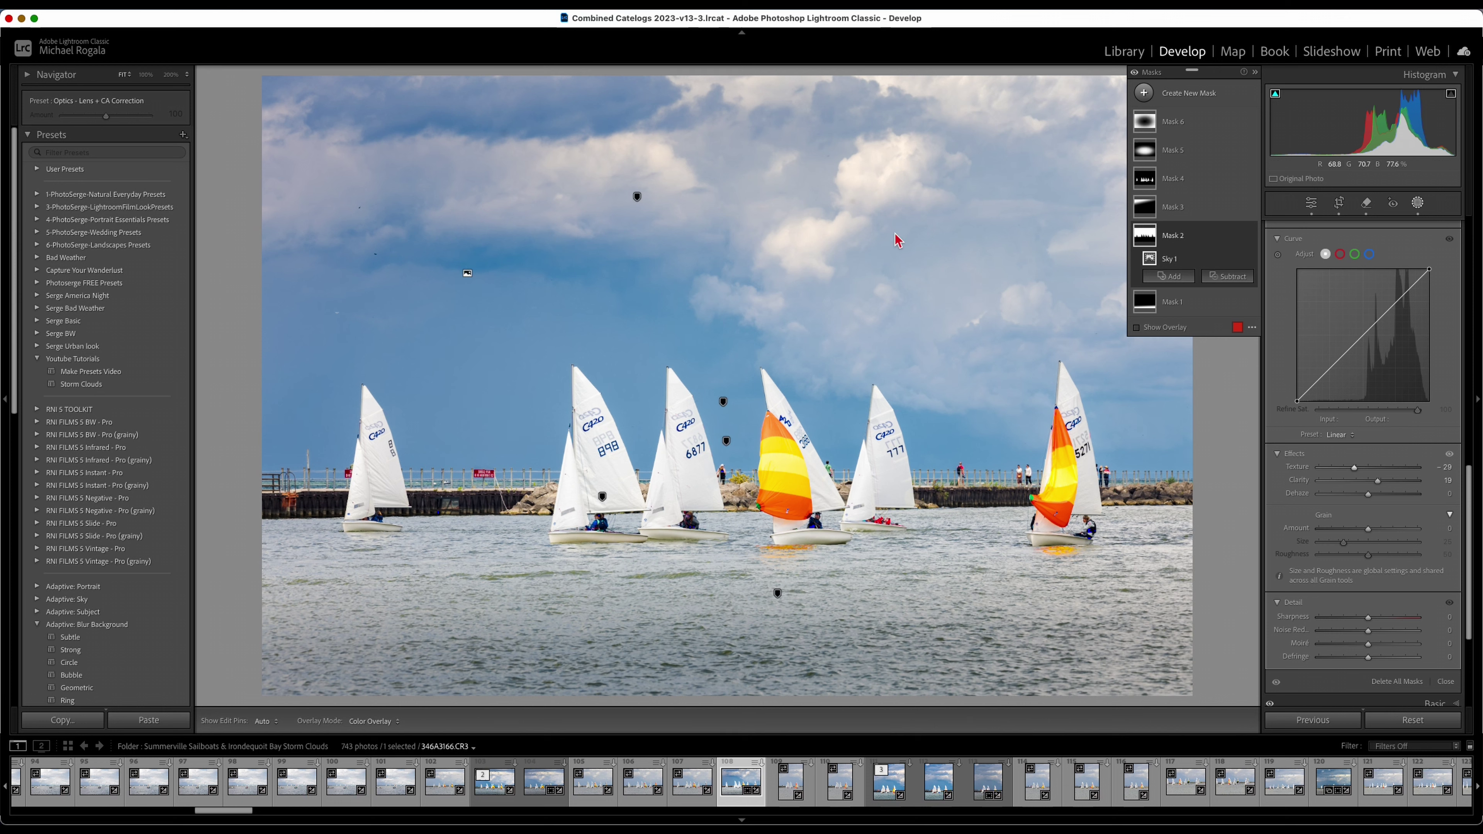
key("shift+w")
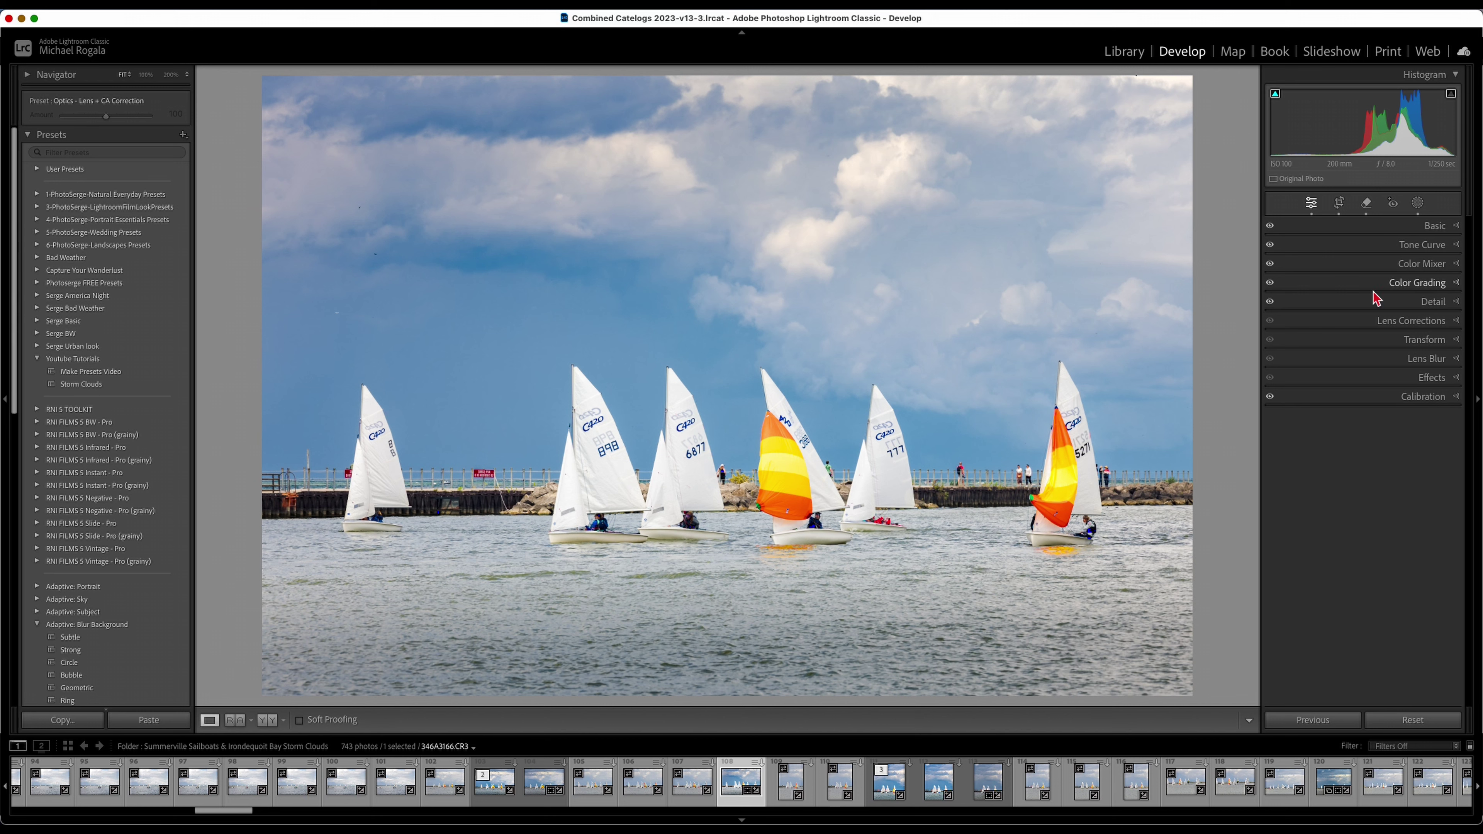
Toggle the Before/After view with backslash to compare the edit against the unedited original.
key("backslash")
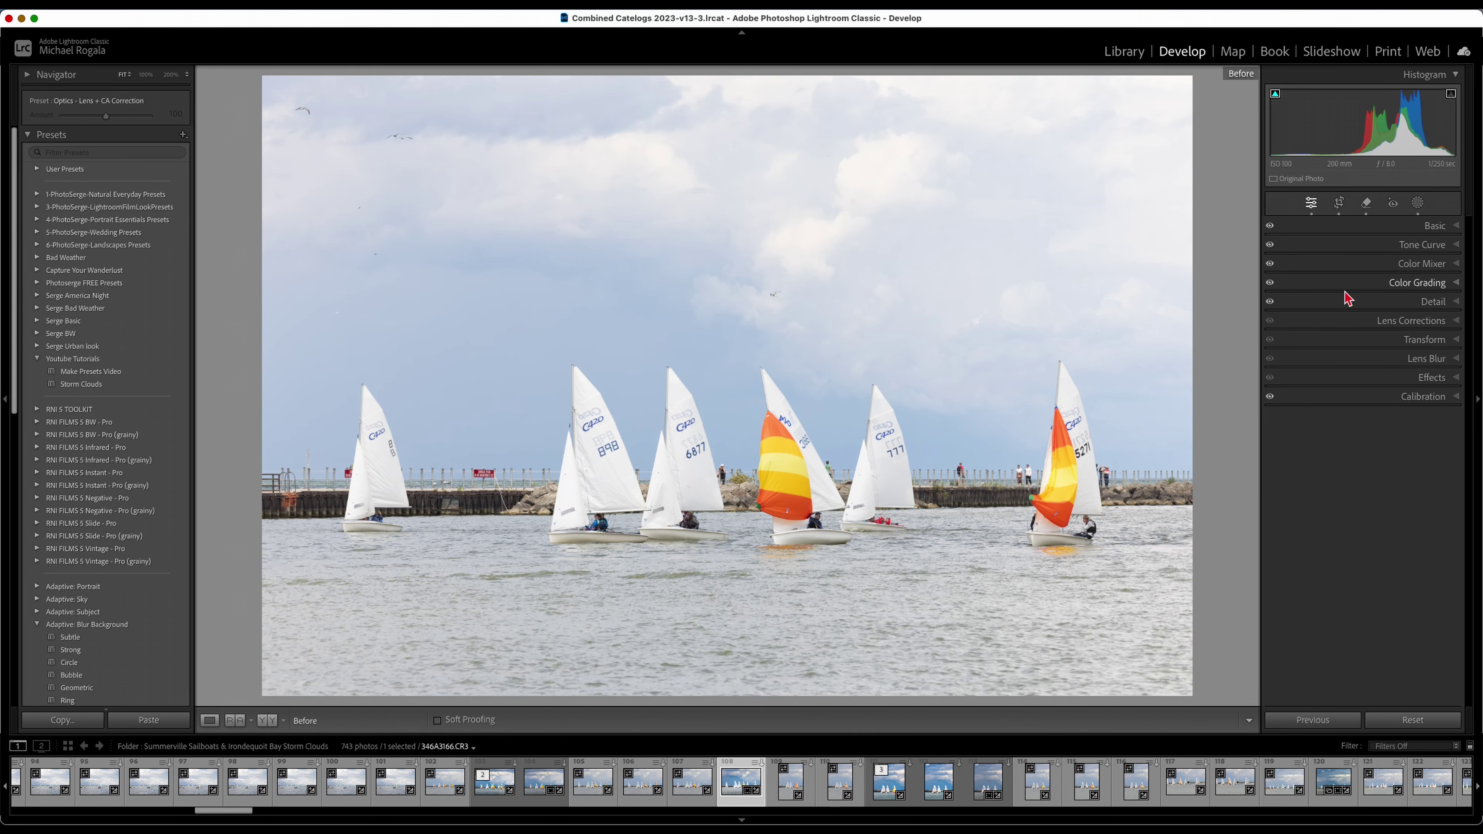
key("backslash")
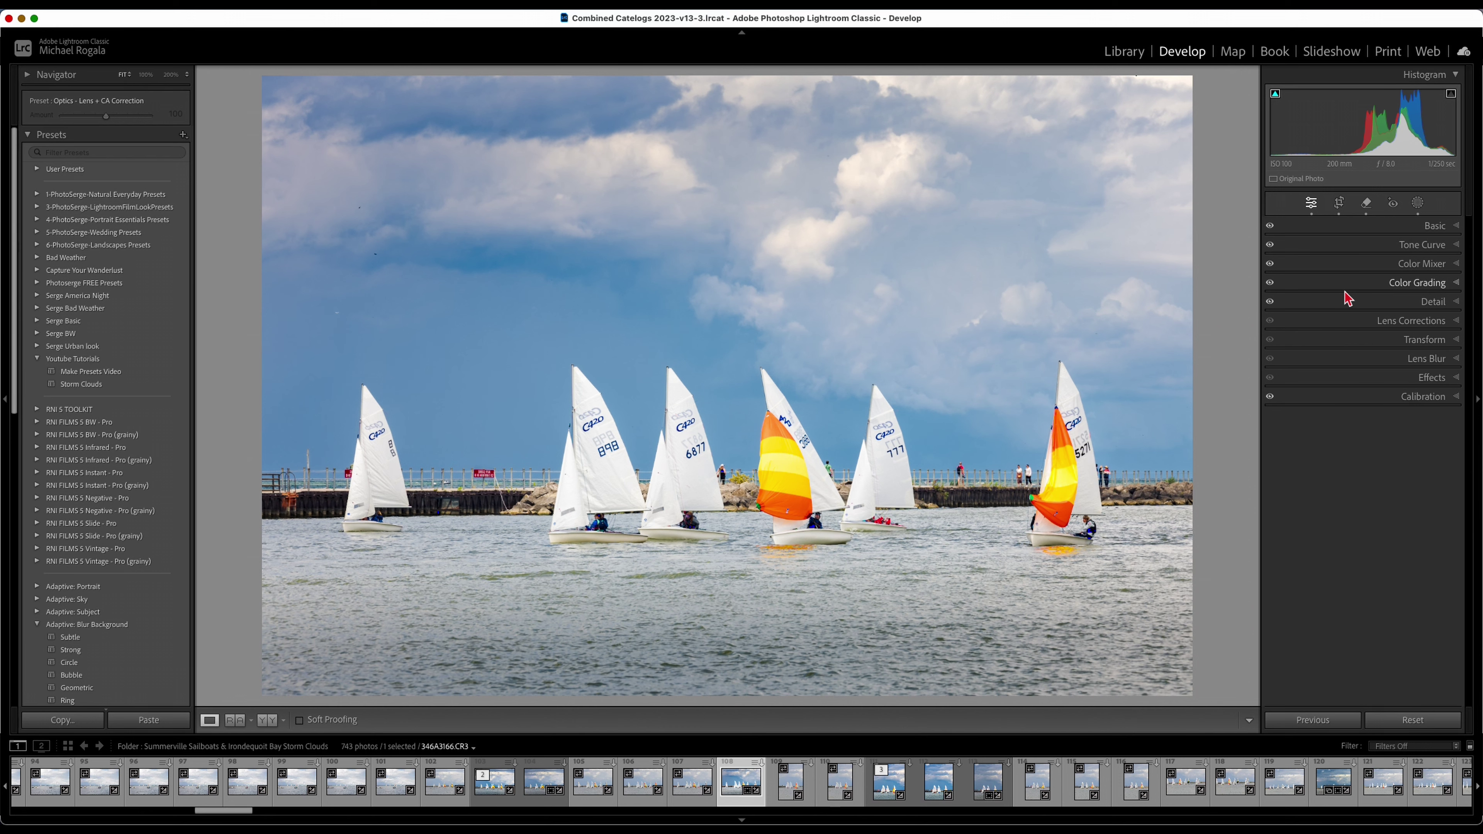
key("backslash")
key("backslash")
left_click(1395, 226)
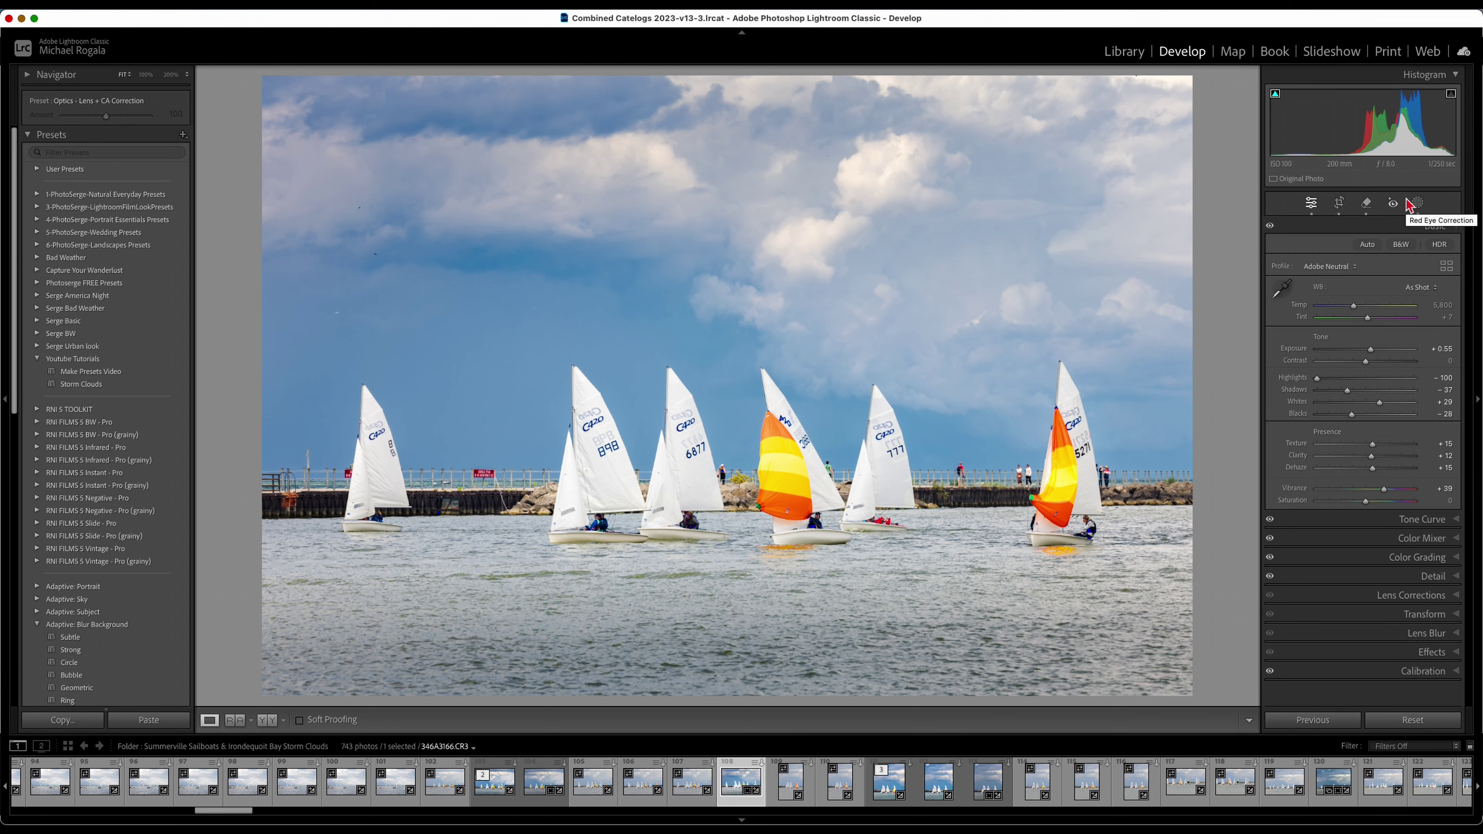